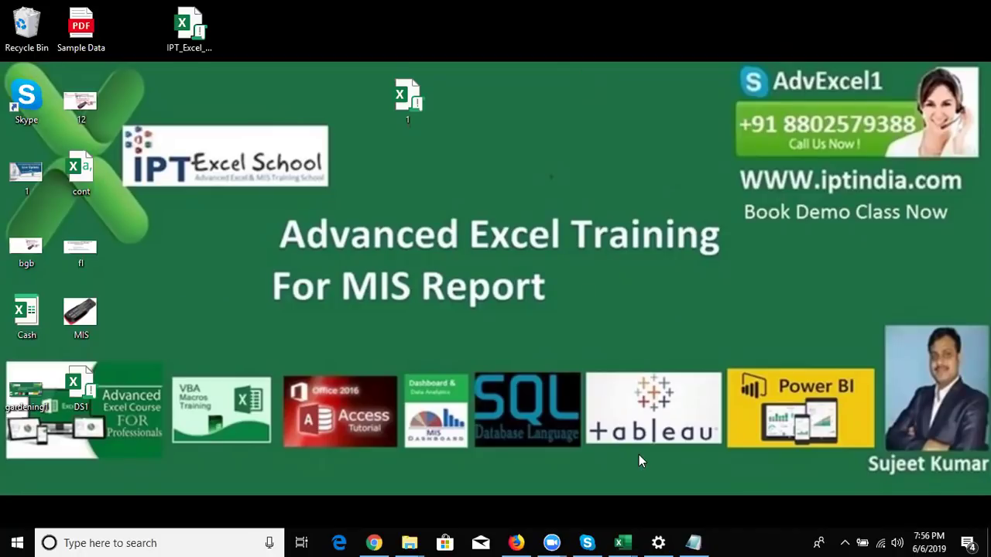
- Force-end Microsoft Excel in Task Manager, then close Task Manager to leave the desktop
mouse_move(629, 542)
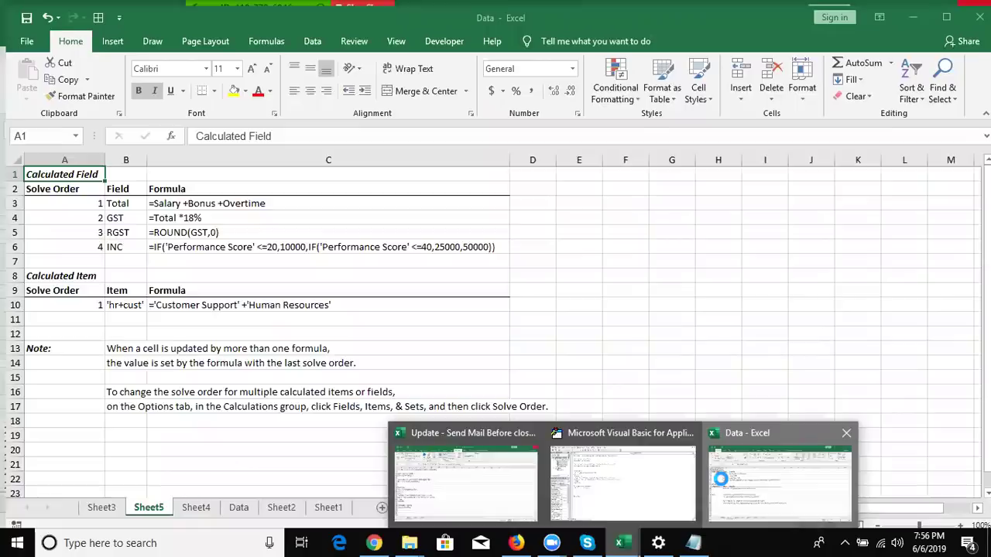
left_click(720, 479)
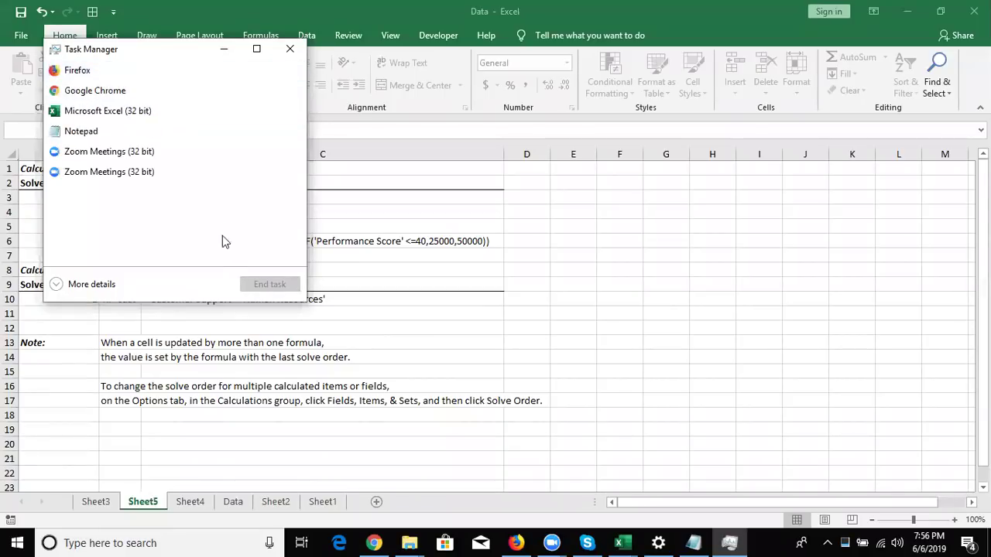
left_click(131, 110)
left_click(280, 285)
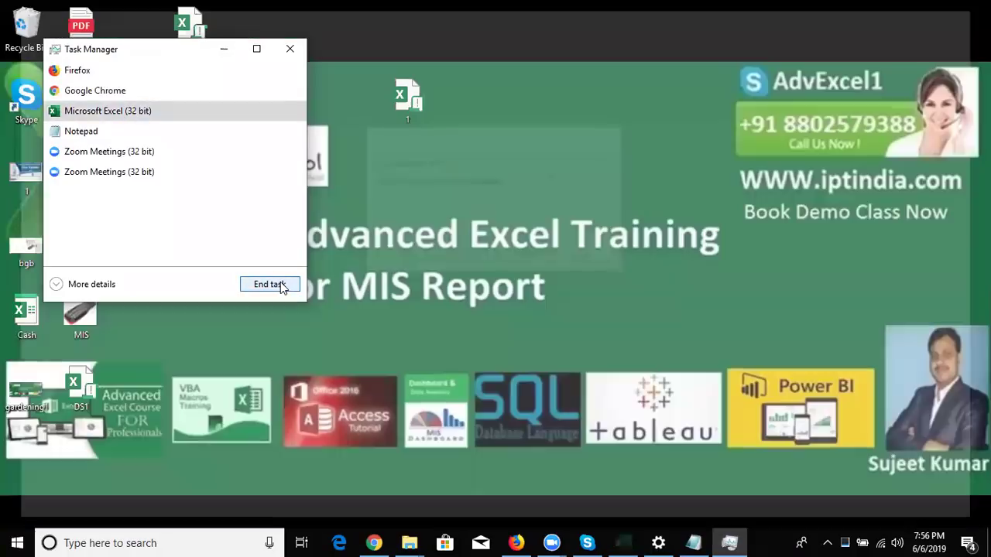
left_click(290, 49)
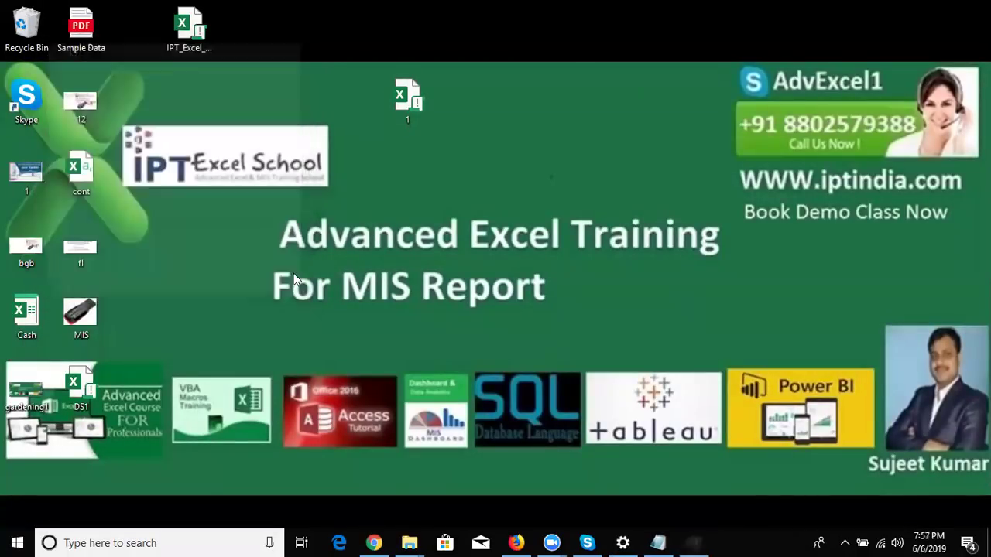
- Relaunch Excel from Start search, decline the default-program prompt, dismiss activation, and maximize the window
key("super")
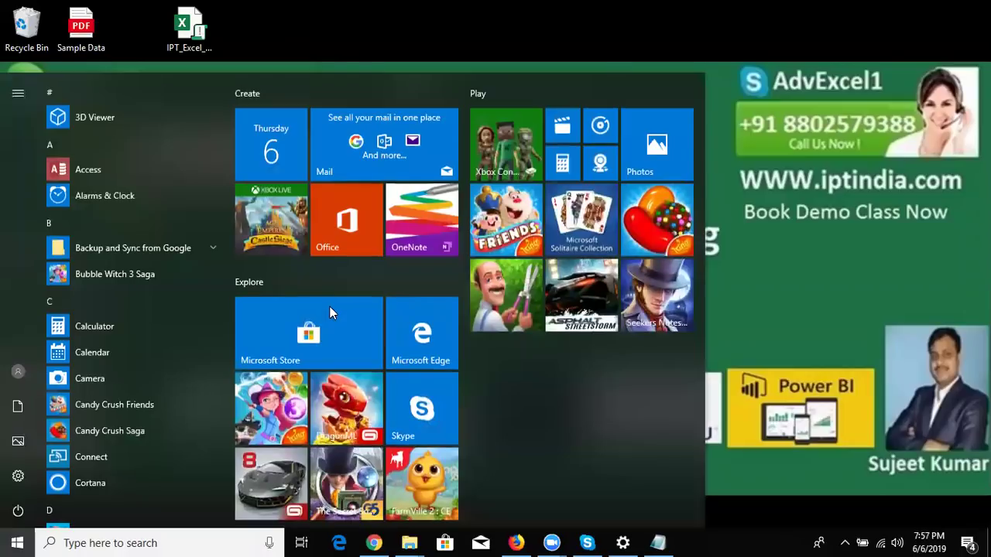
type("219")
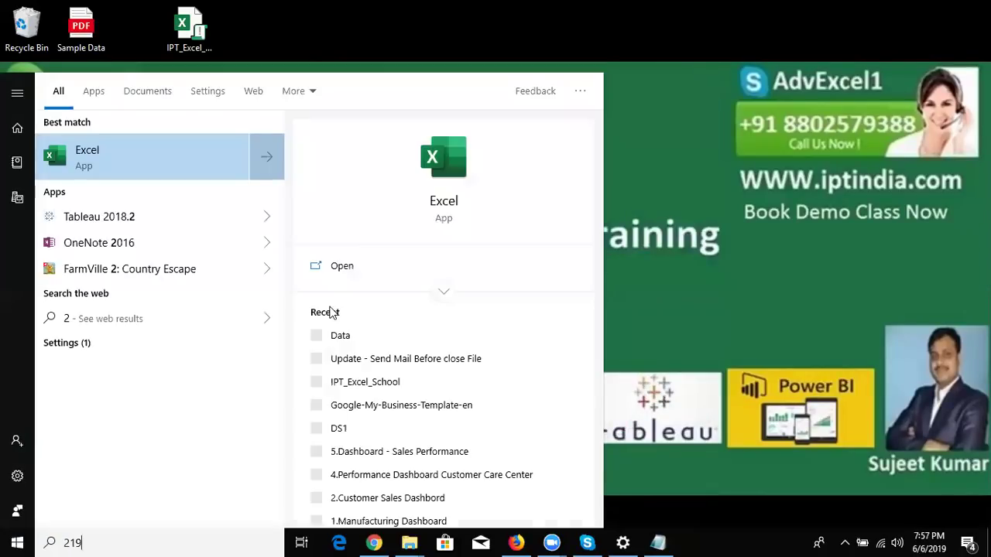
key("BackSpace")
key("BackSpace")
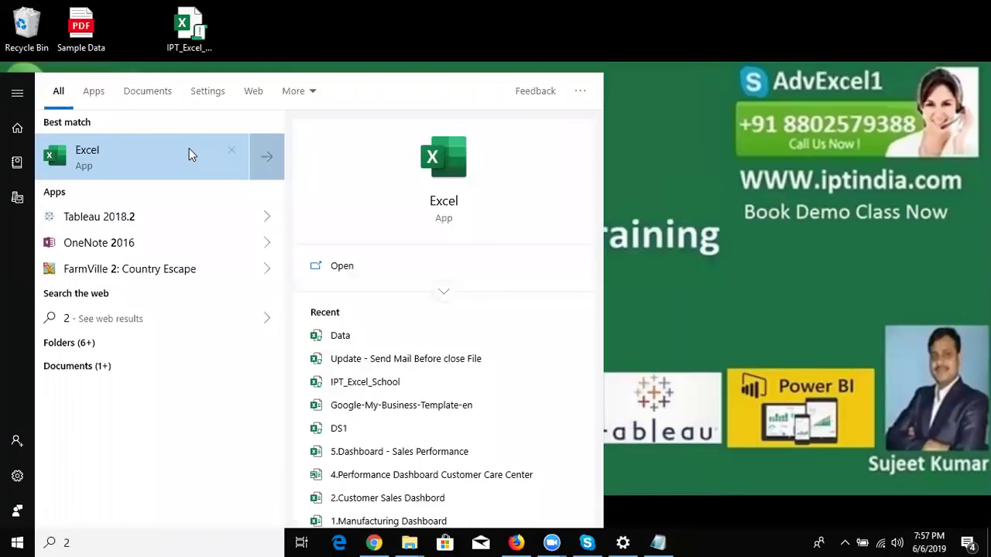
left_click(199, 175)
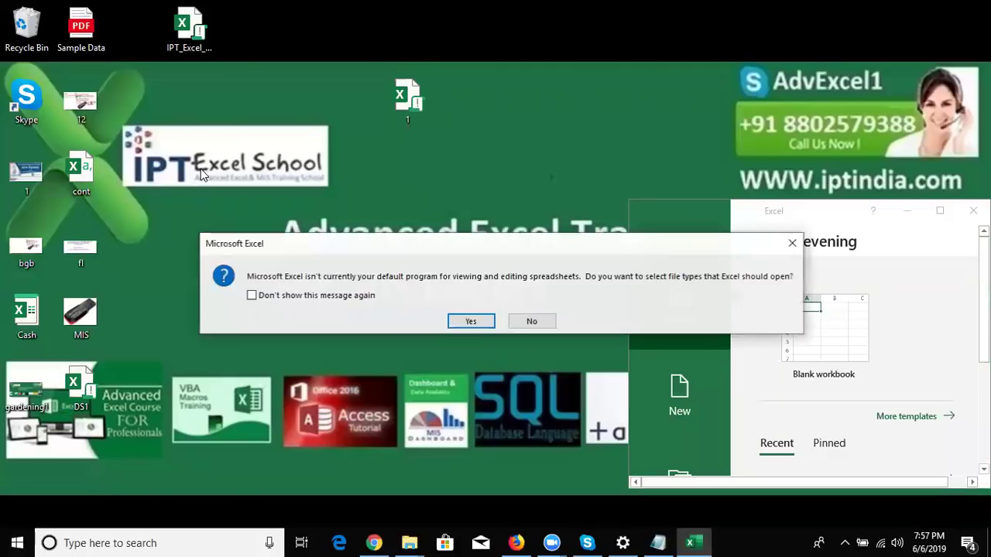
left_click(542, 325)
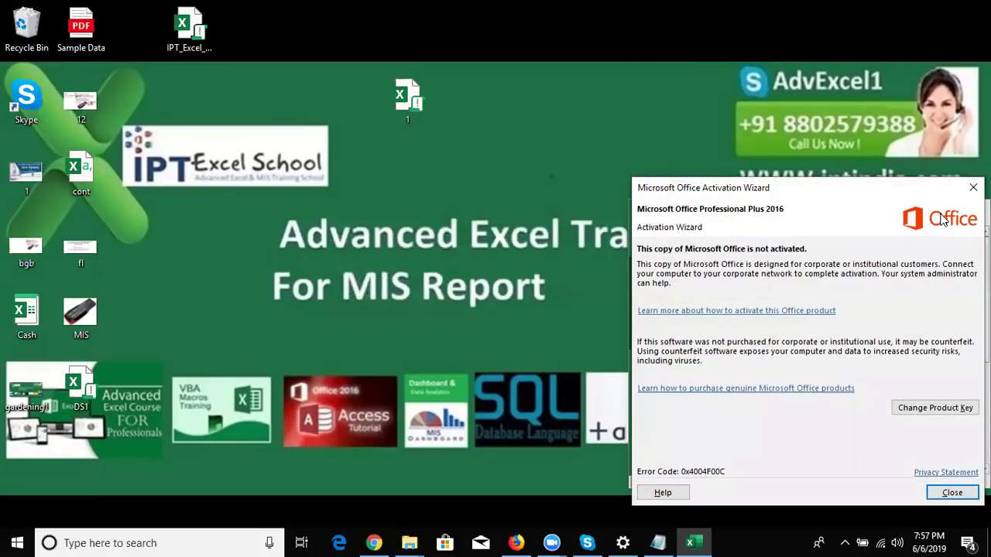
key("Return")
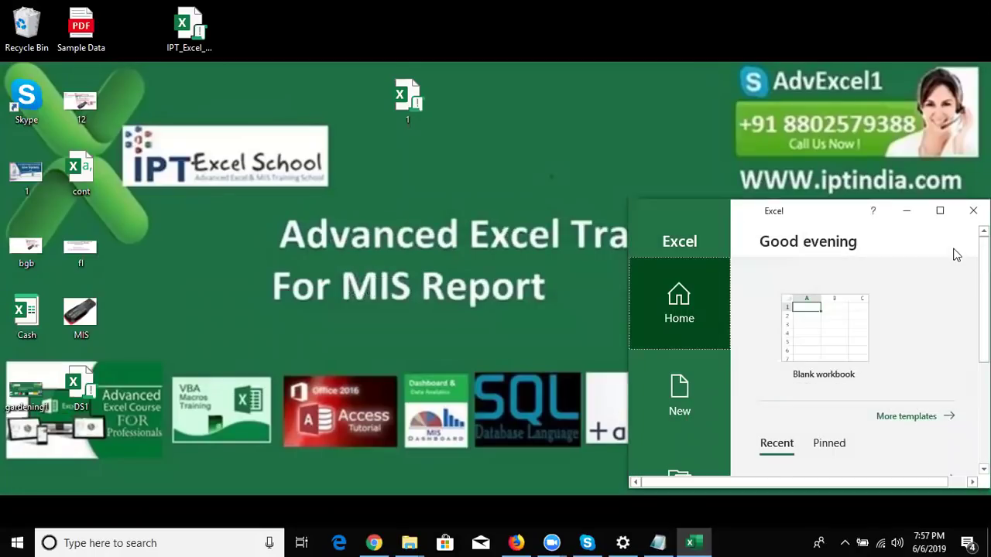
left_click(945, 222)
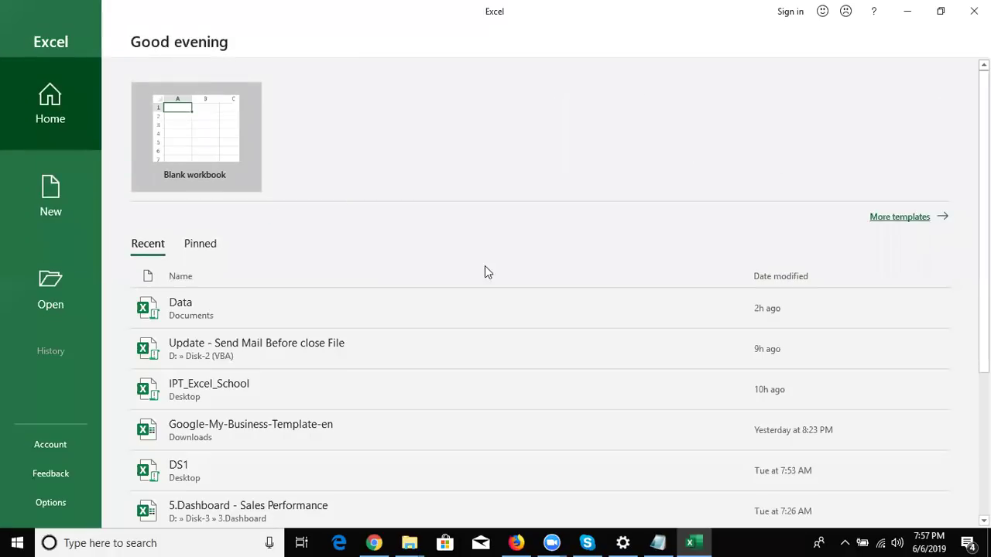
- Create a blank workbook and discard the recovered files in Document Recovery
left_click(239, 170)
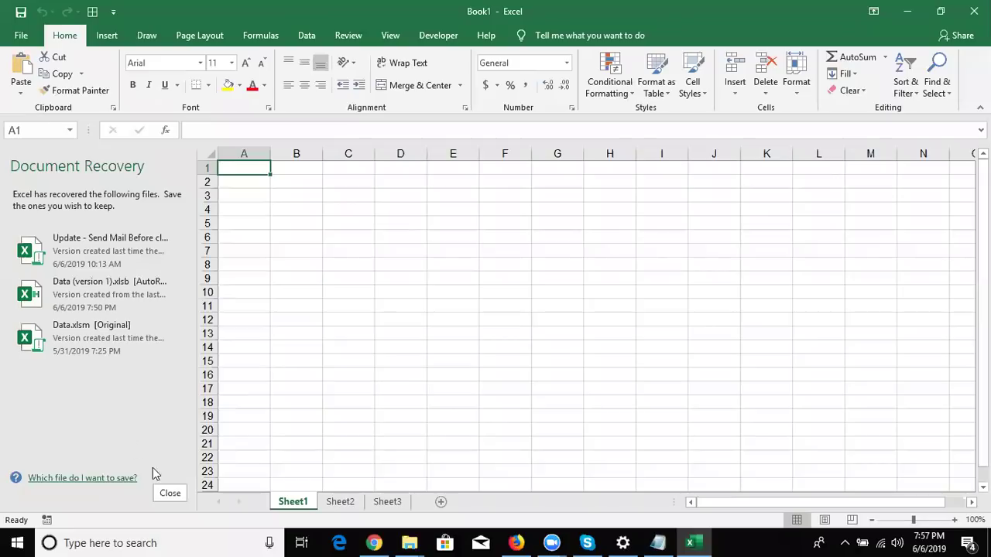
left_click(171, 494)
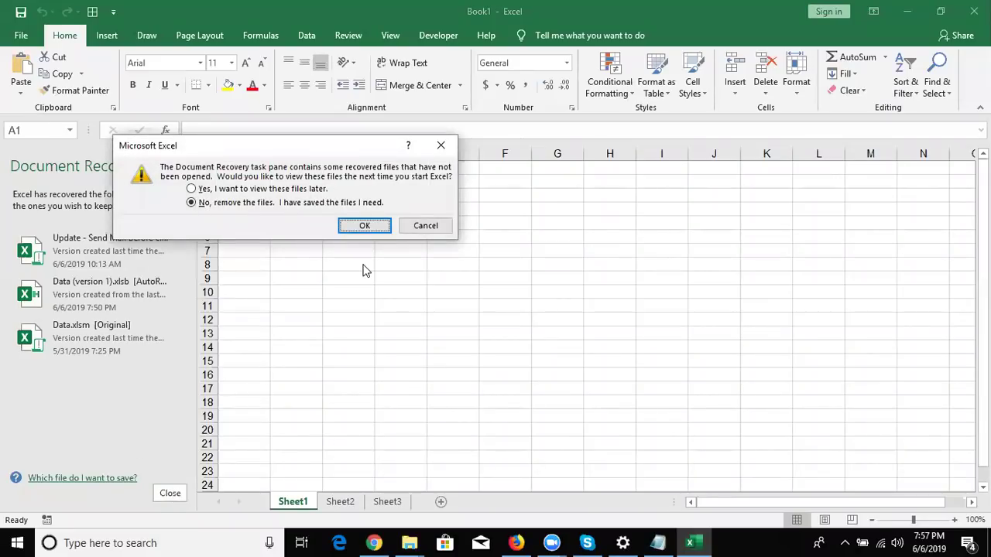
left_click(366, 230)
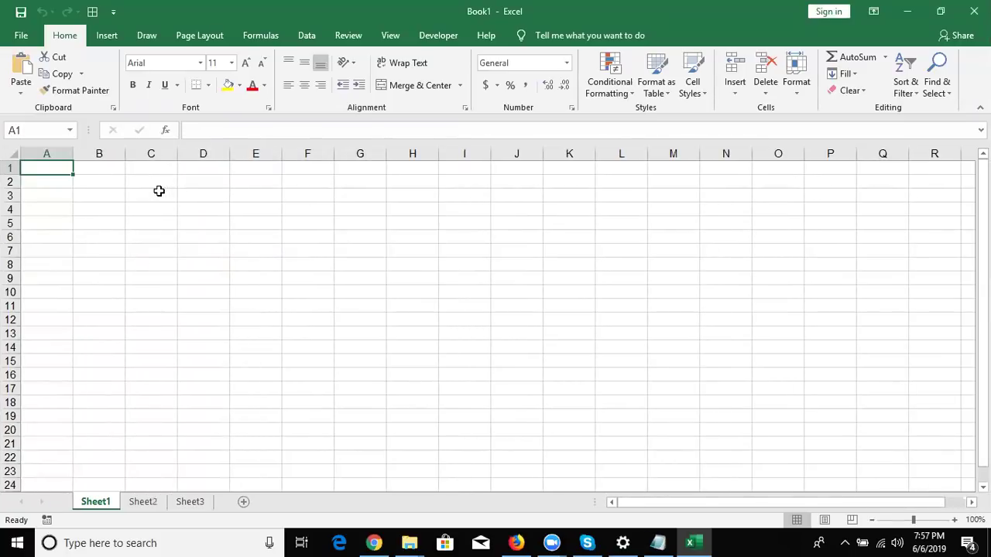
left_click(159, 192)
- Auto-fill months from JAN down B1:B9 and weekdays from Sun down C1:C9
left_click(88, 172)
type("JAN")
key("Return")
left_click(88, 171)
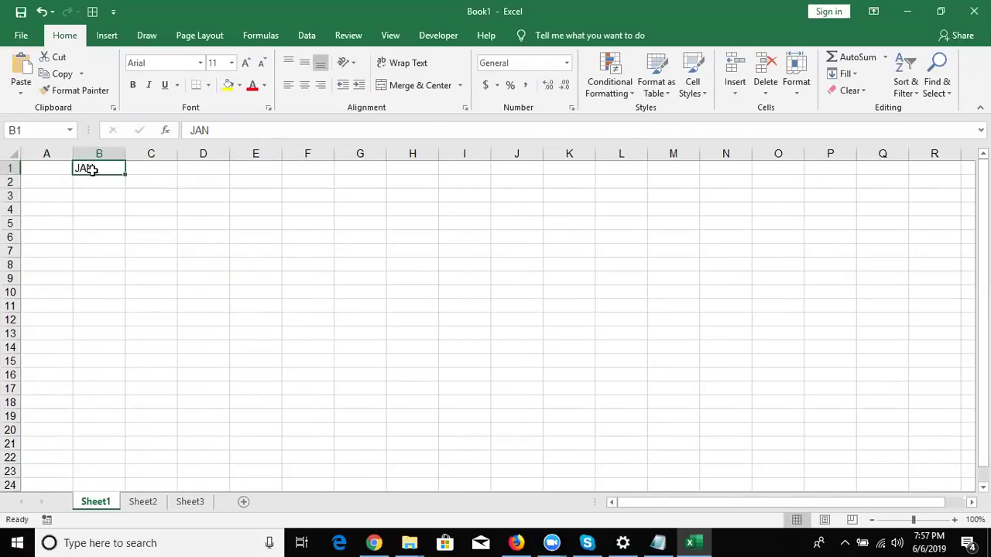
left_click_drag(126, 171, 117, 288)
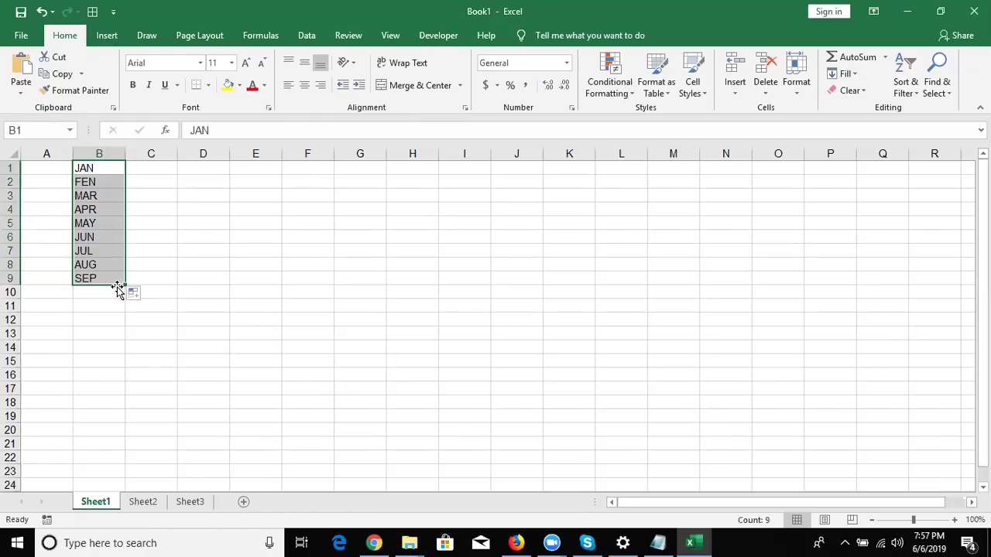
left_click(154, 162)
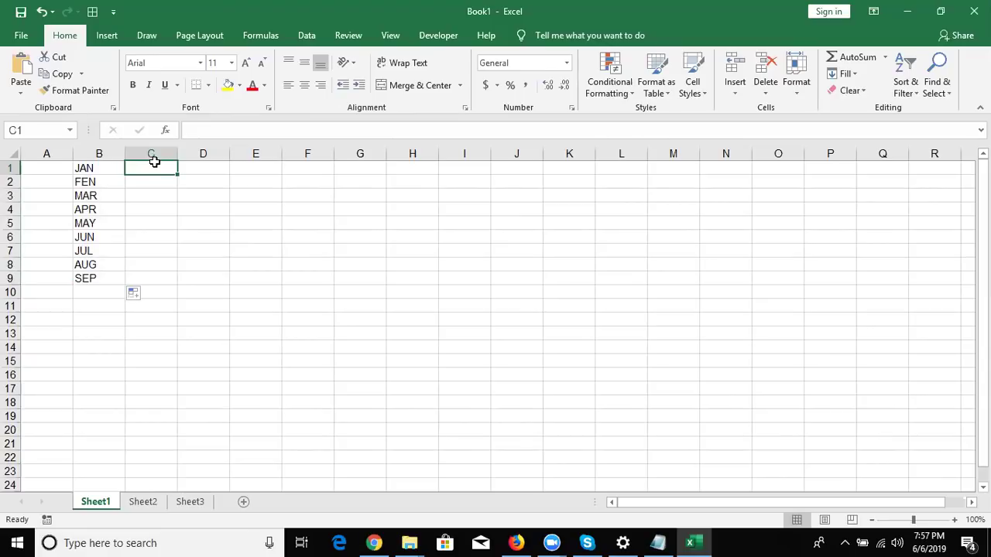
type("Sun")
key("Return")
left_click(155, 167)
mouse_move(177, 175)
left_mouse_down()
mouse_move(161, 310)
mouse_move(161, 286)
left_mouse_up()
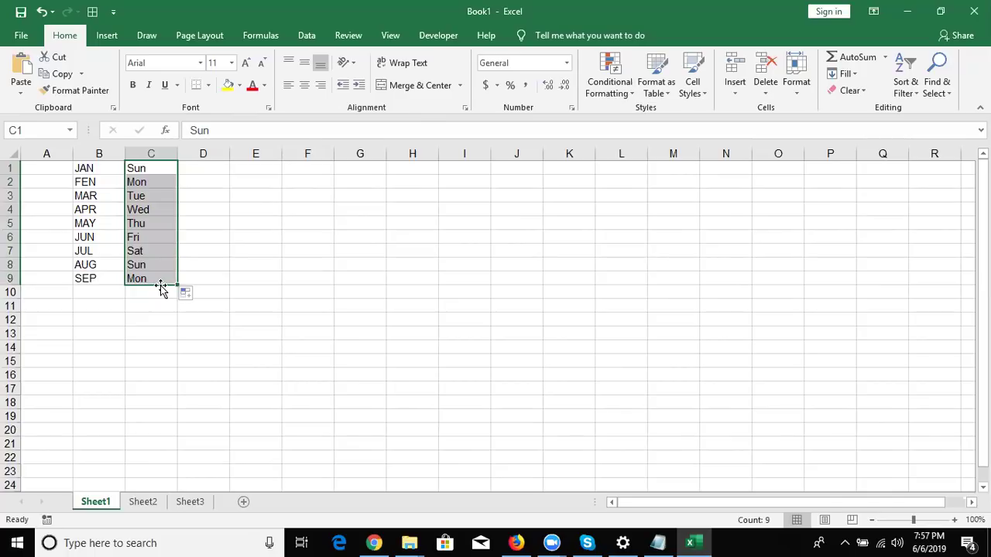
- Auto-fill the first-name list from Puja down D1:D10 and cities from Pune down E1:E10
key("Right")
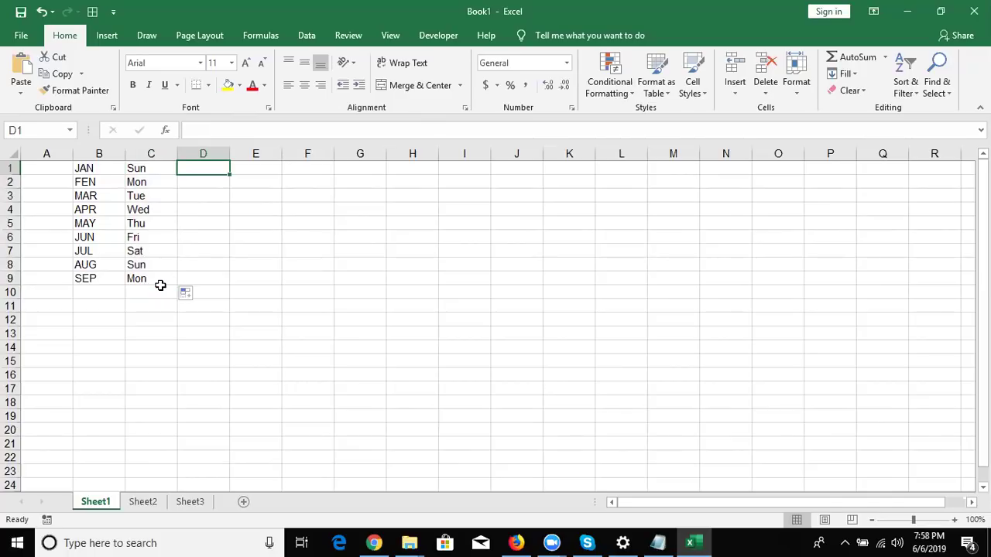
type("Puja")
key("Return")
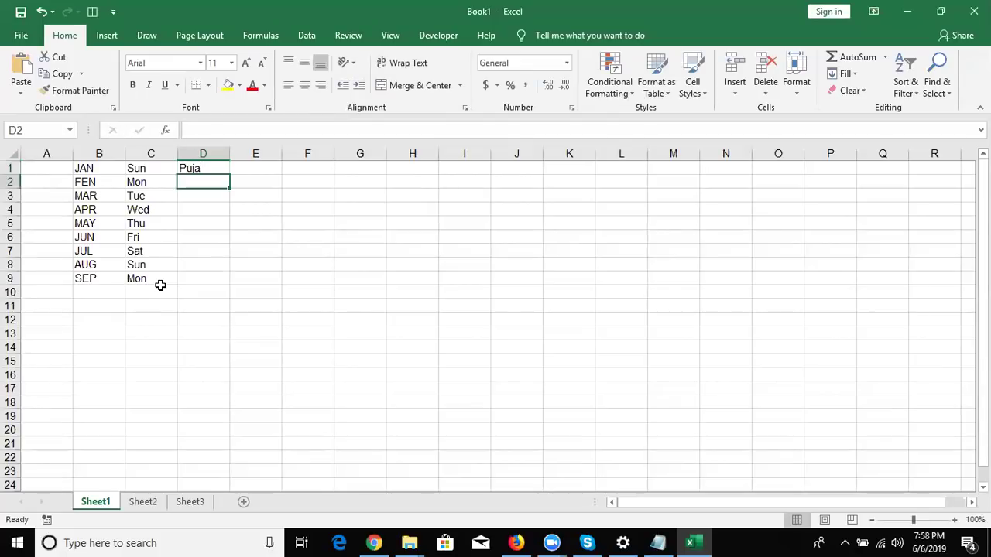
left_click(217, 168)
left_click_drag(229, 174, 226, 296)
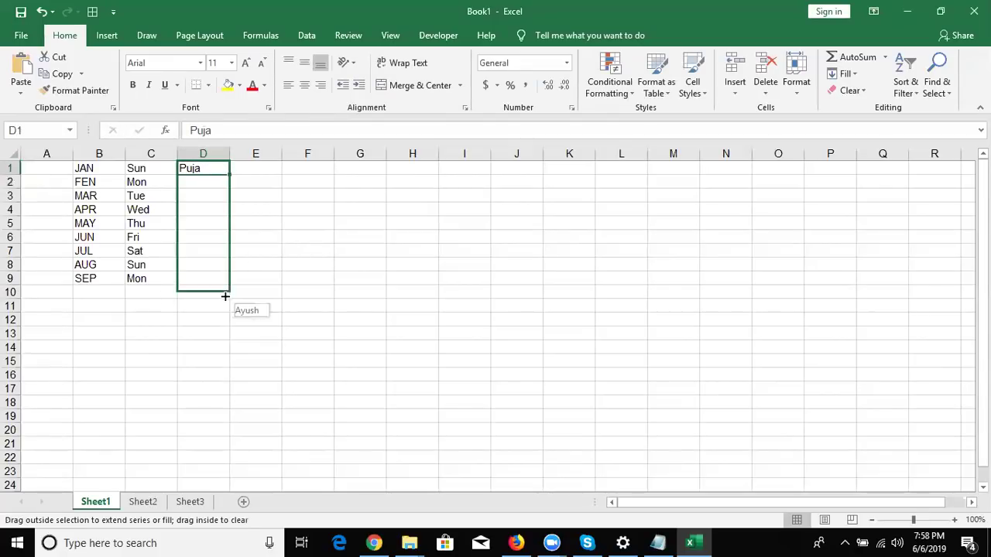
left_click(269, 171)
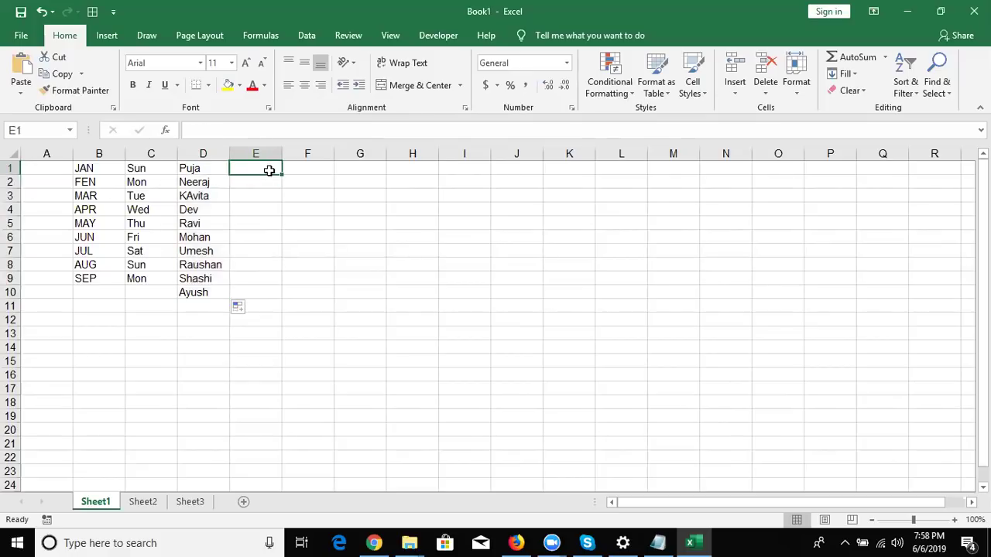
type("Pune")
key("Return")
left_click(269, 169)
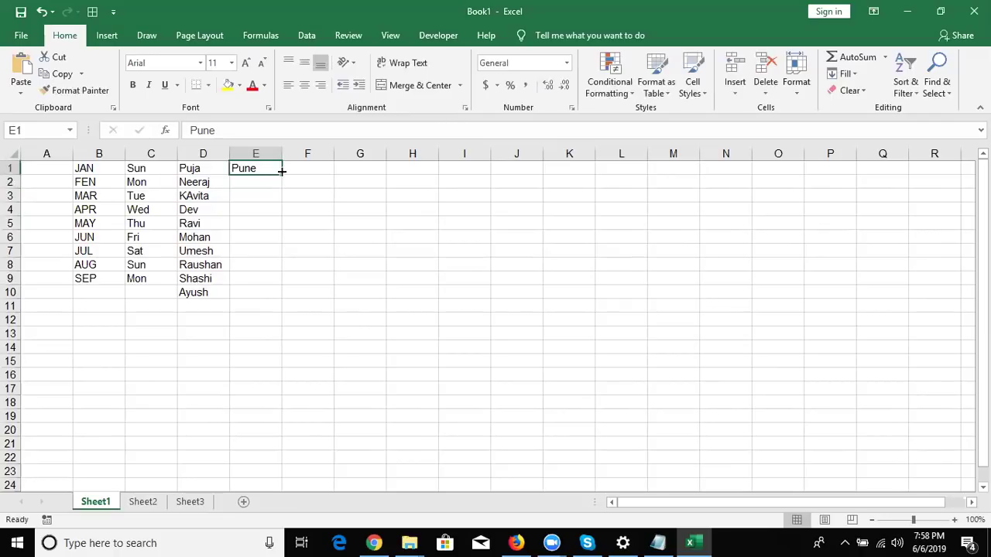
left_click_drag(283, 175, 270, 305)
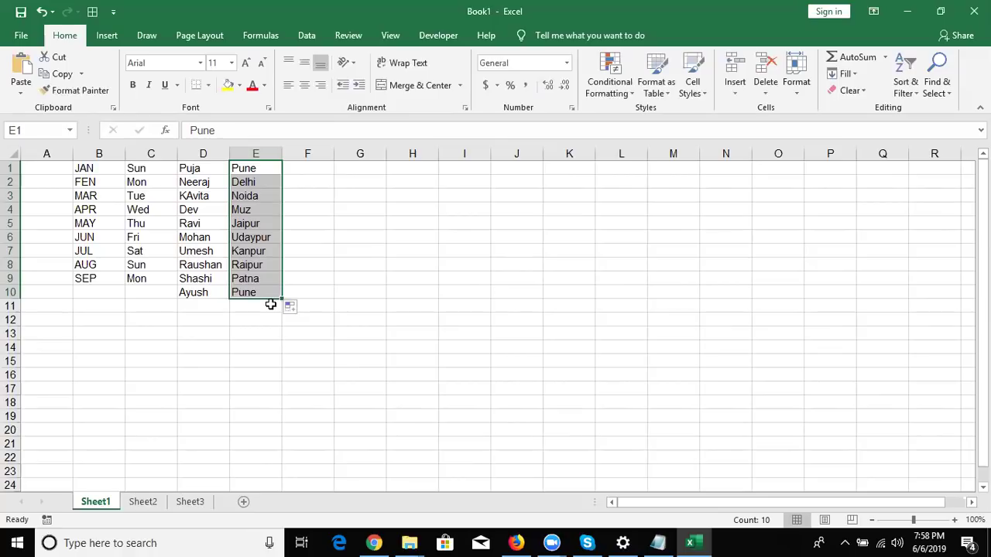
left_click(163, 201)
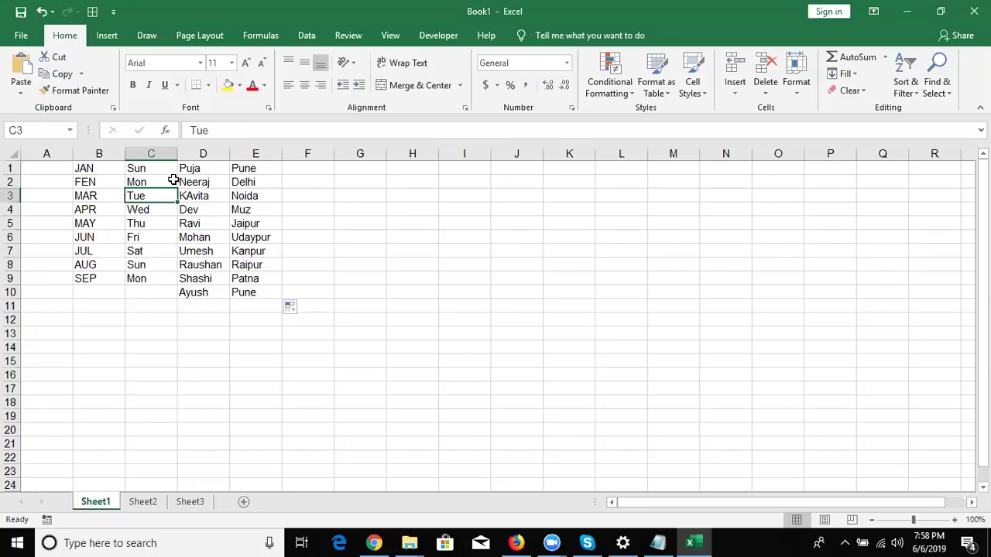
- Open Edit Custom Lists from the Advanced page of Excel Options
left_click(17, 36)
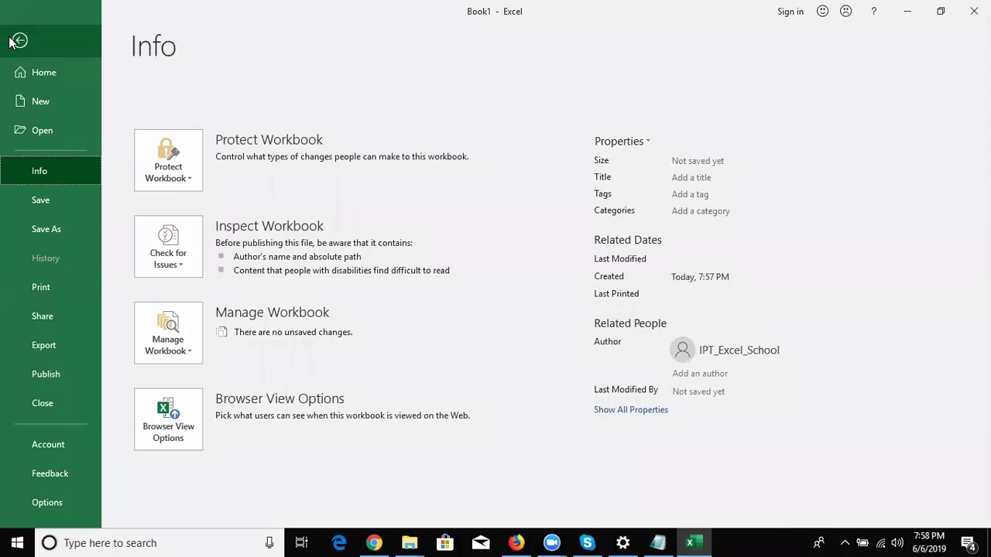
left_click(64, 512)
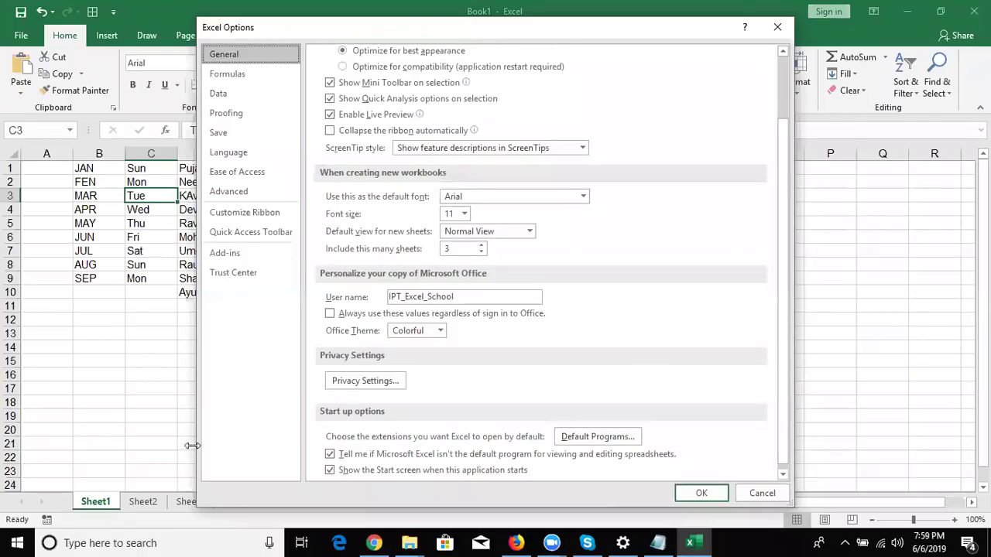
left_click(237, 190)
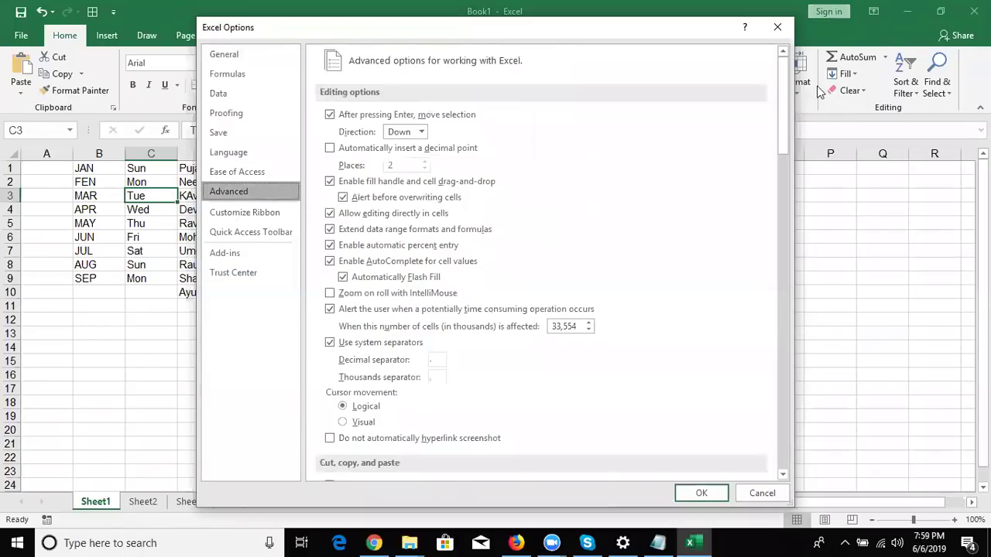
left_click_drag(781, 101, 796, 438)
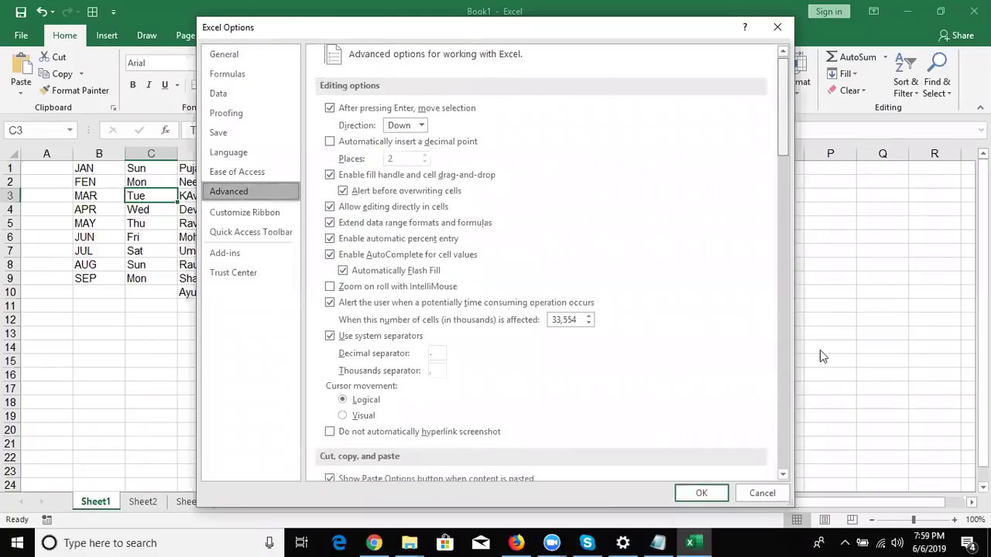
left_click(565, 339)
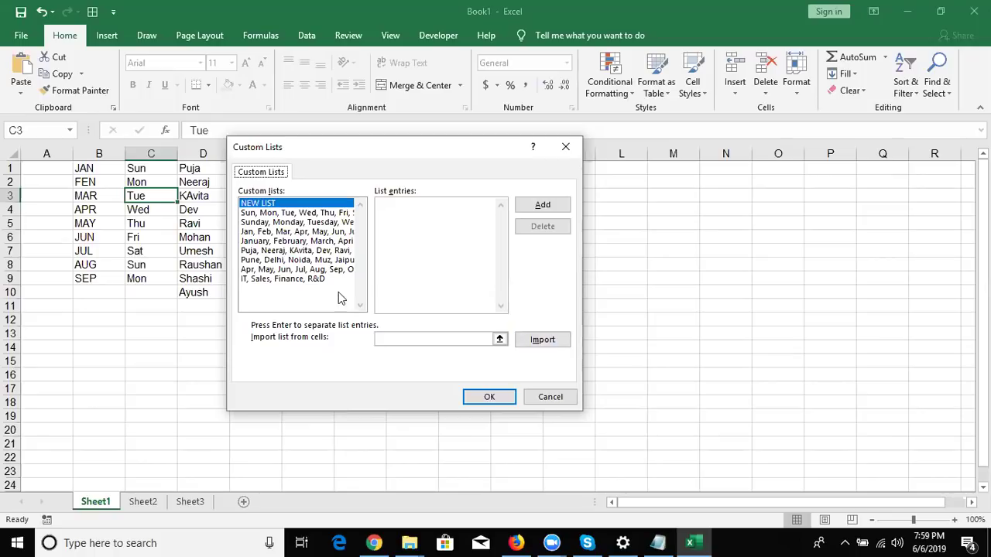
- View the custom name list's entries and import field, then close Custom Lists
left_click(270, 206)
left_click(337, 251)
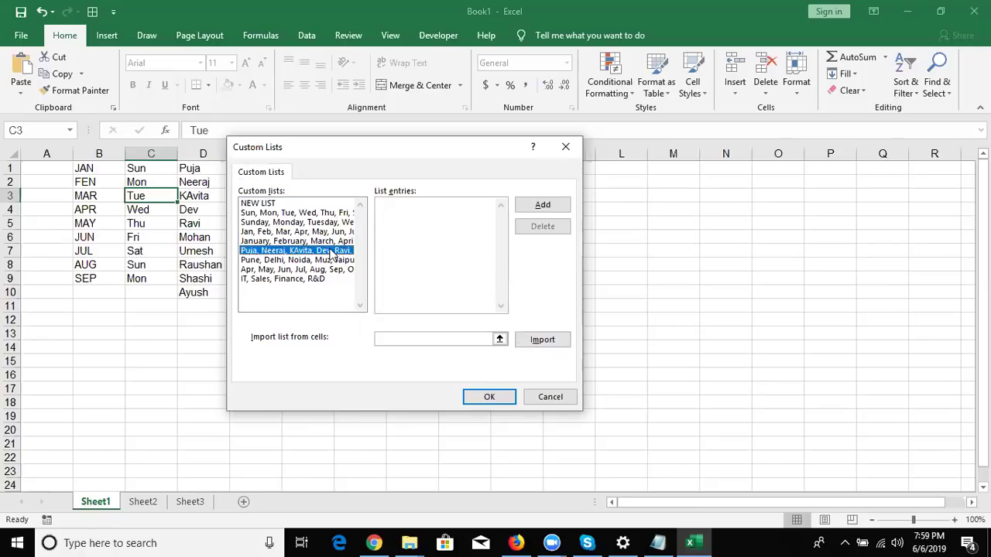
left_click(391, 205)
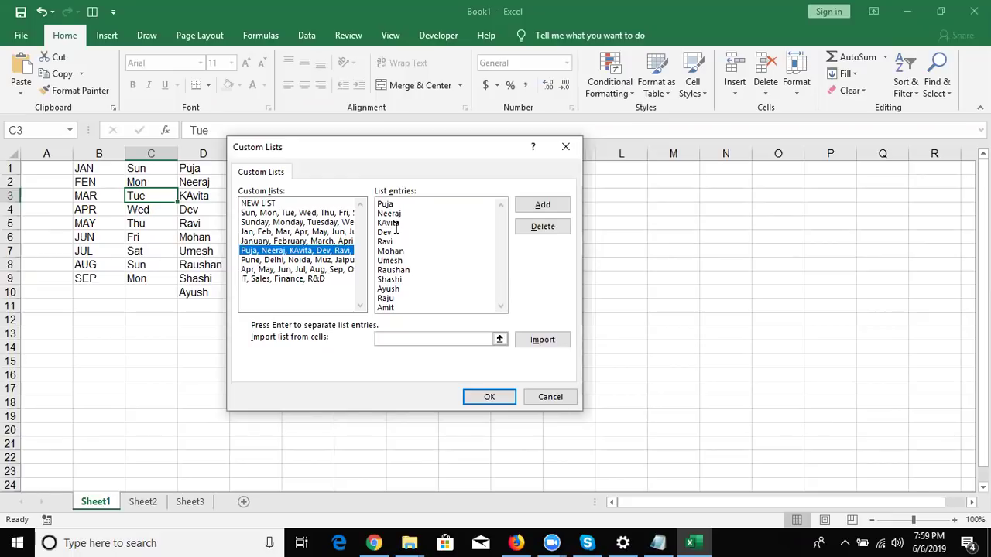
left_click(459, 339)
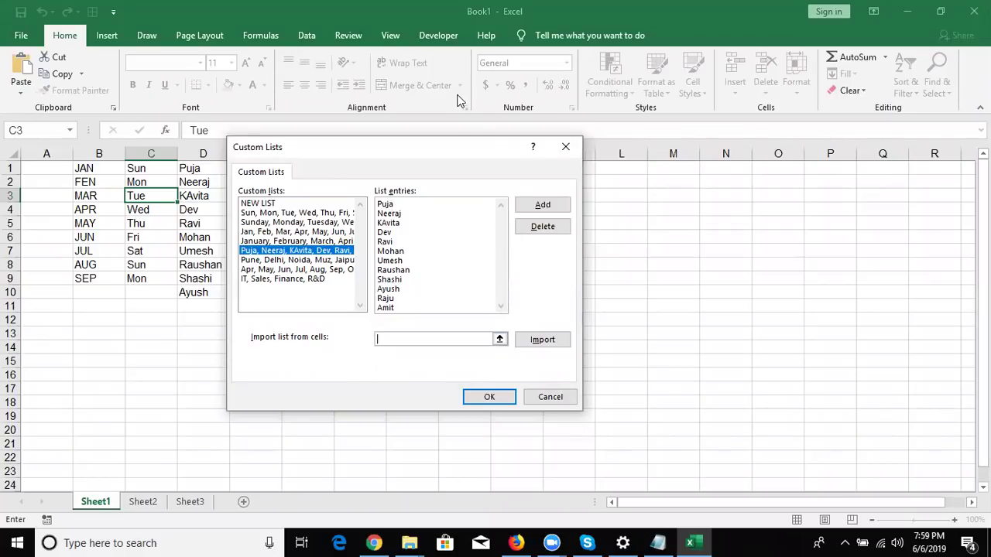
key("Return")
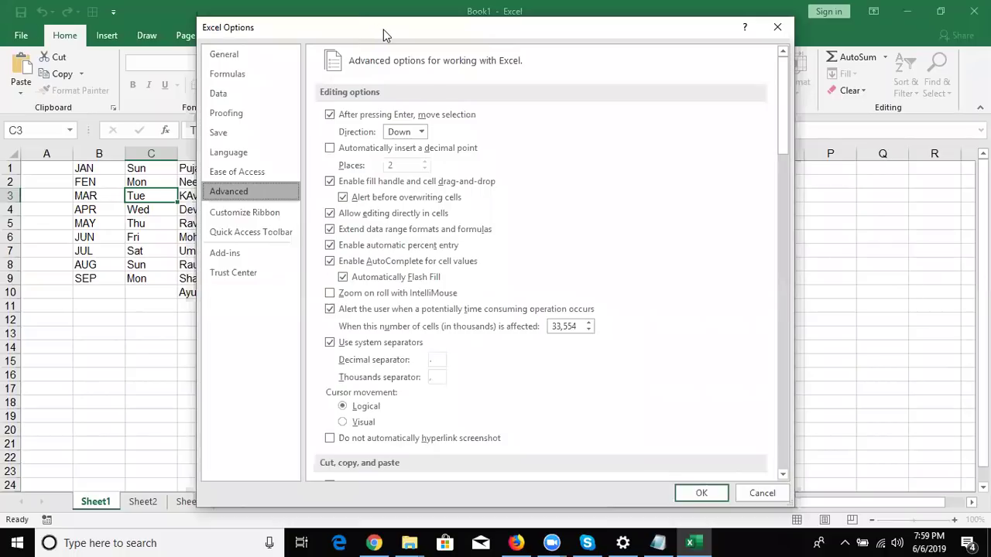
- Move the Excel Options window lower and switch to the Customize Ribbon page
left_click_drag(381, 35, 366, 71)
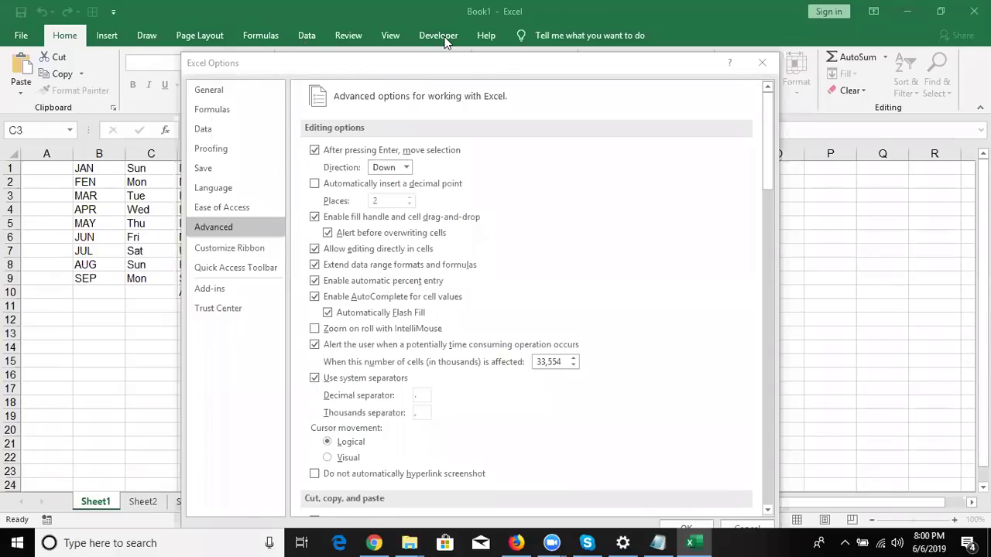
left_click(257, 249)
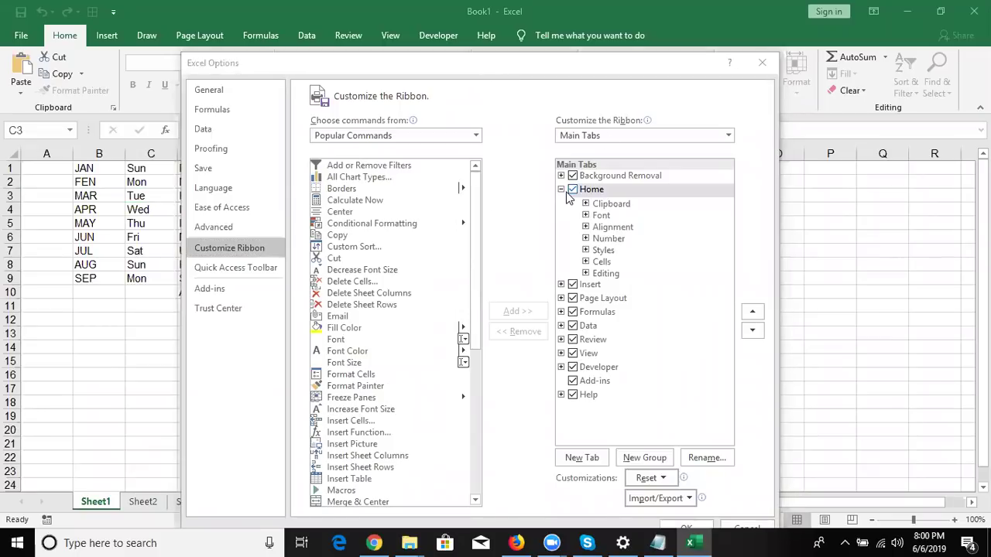
- Browse the Main Tabs tree, expanding and collapsing Home, Insert, Data, Review, View, Developer and Help
left_click(561, 189)
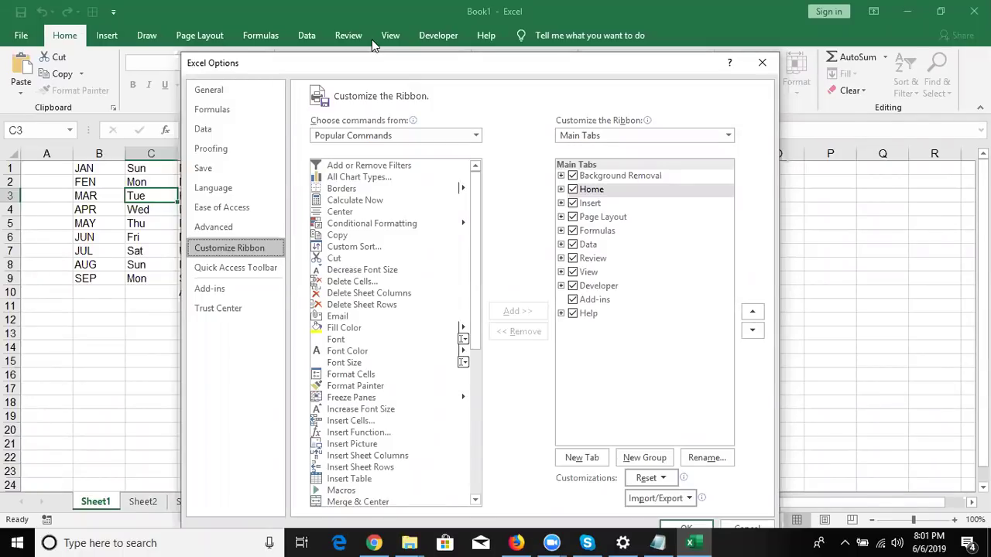
left_click(372, 327)
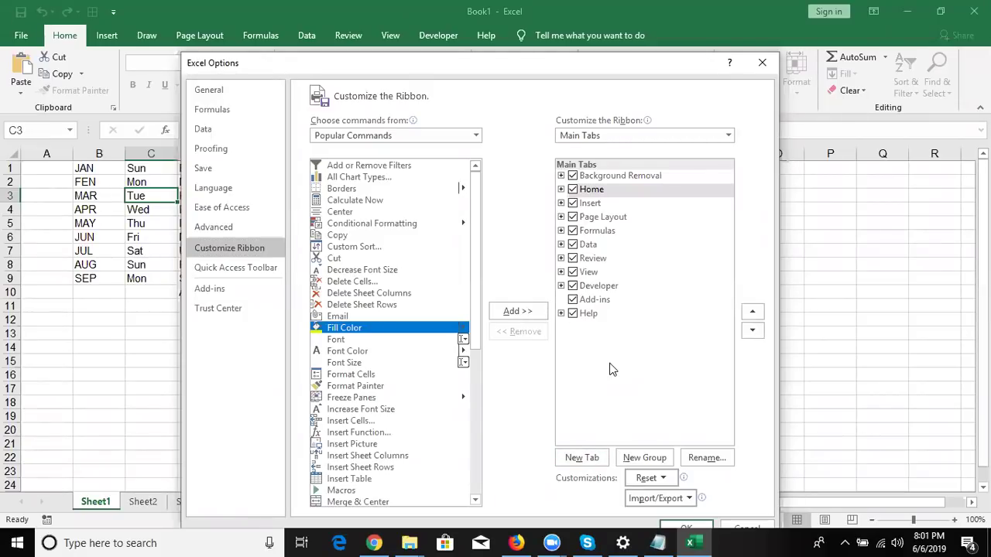
left_click(561, 203)
left_click(561, 203)
left_click(561, 244)
left_click(562, 244)
left_click(562, 259)
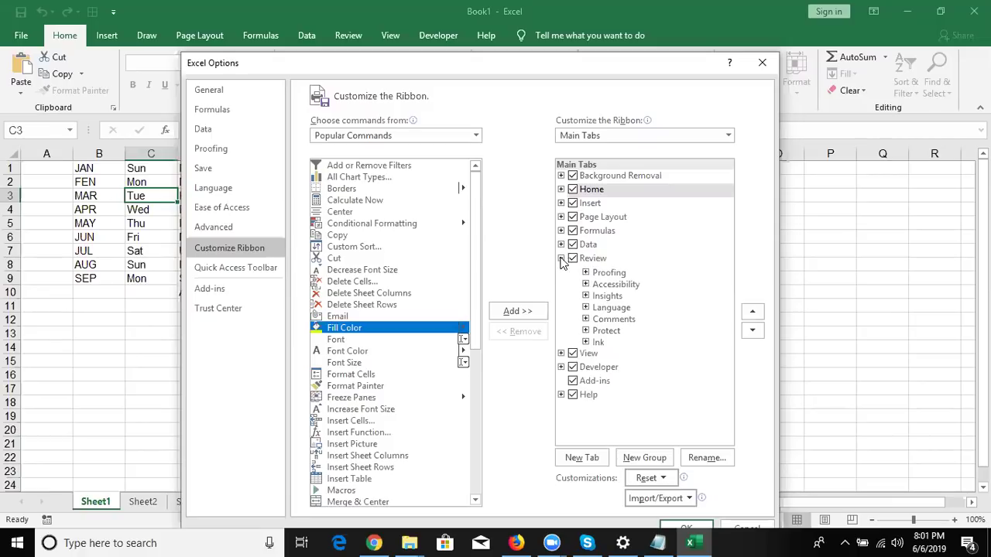
left_click(562, 258)
left_click(561, 272)
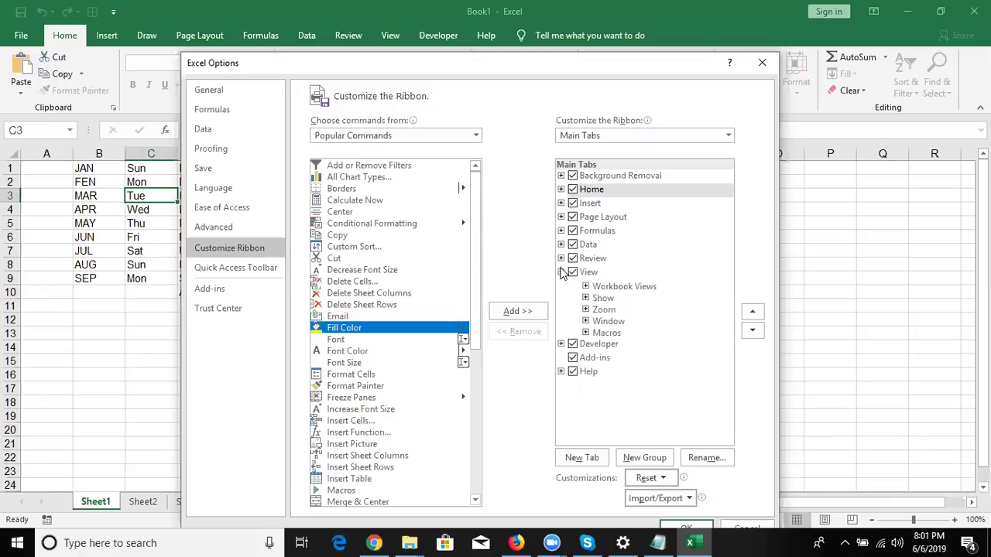
left_click(562, 273)
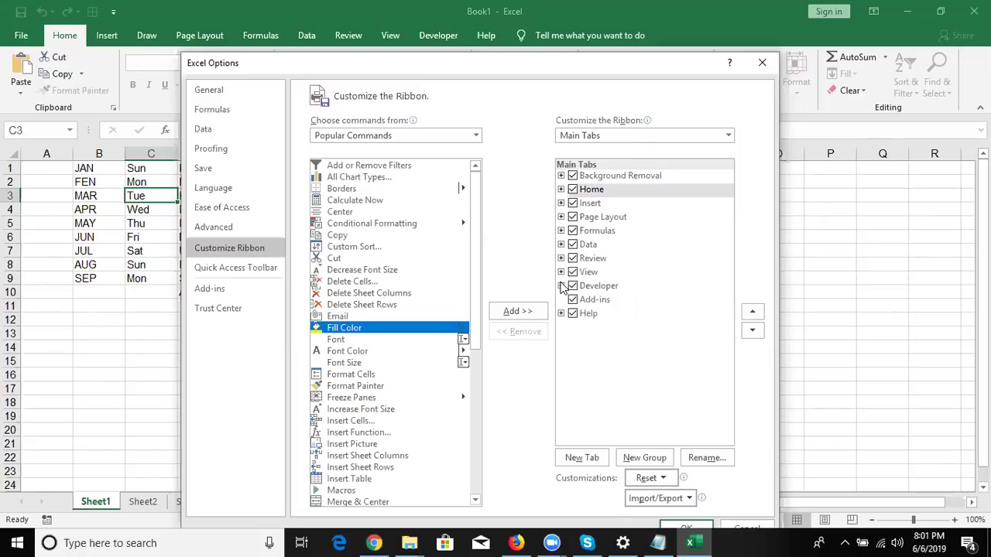
left_click(561, 285)
left_click(561, 286)
left_click(562, 313)
left_click(561, 314)
- List Commands Not in the Ribbon on the Quick Access Toolbar page, then close Excel Options
left_click(257, 267)
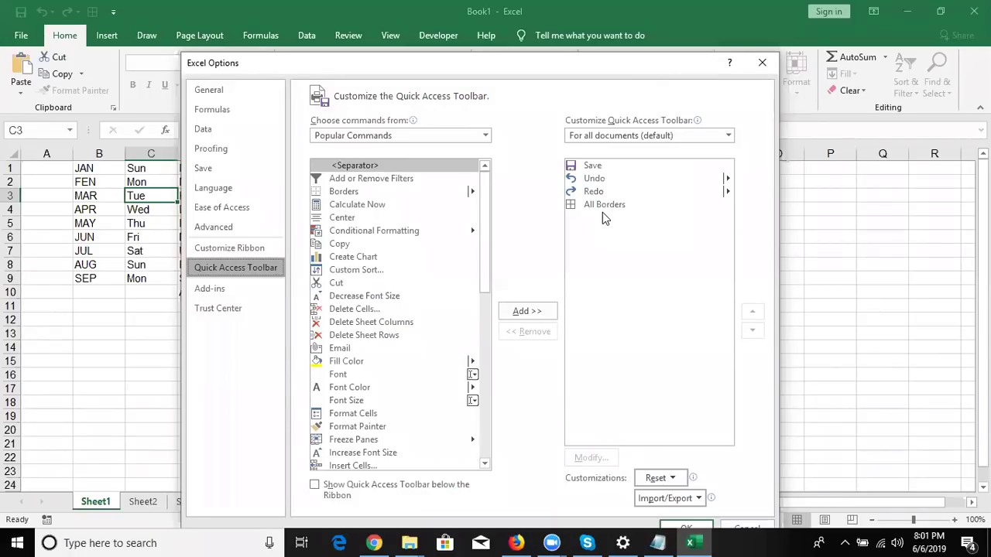
left_click(396, 231)
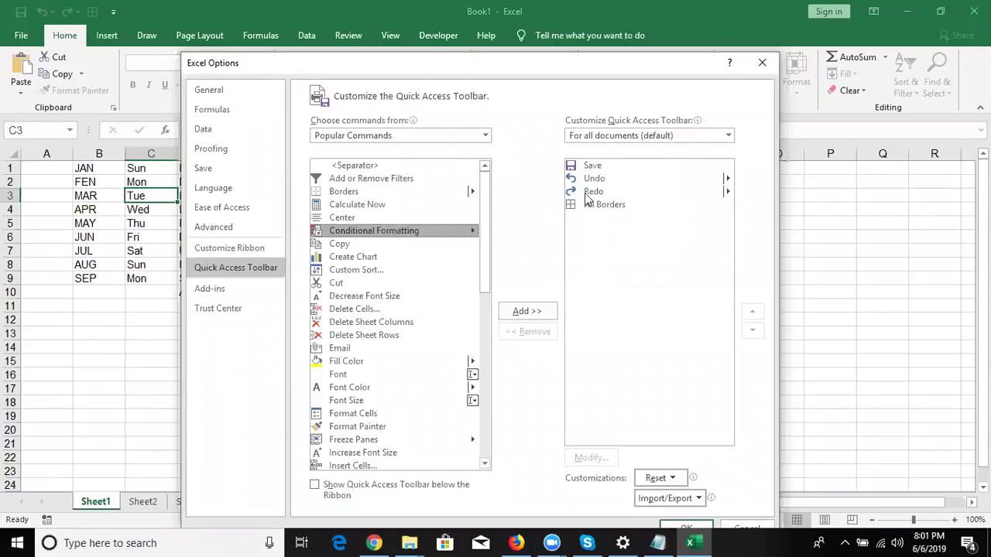
left_click(426, 133)
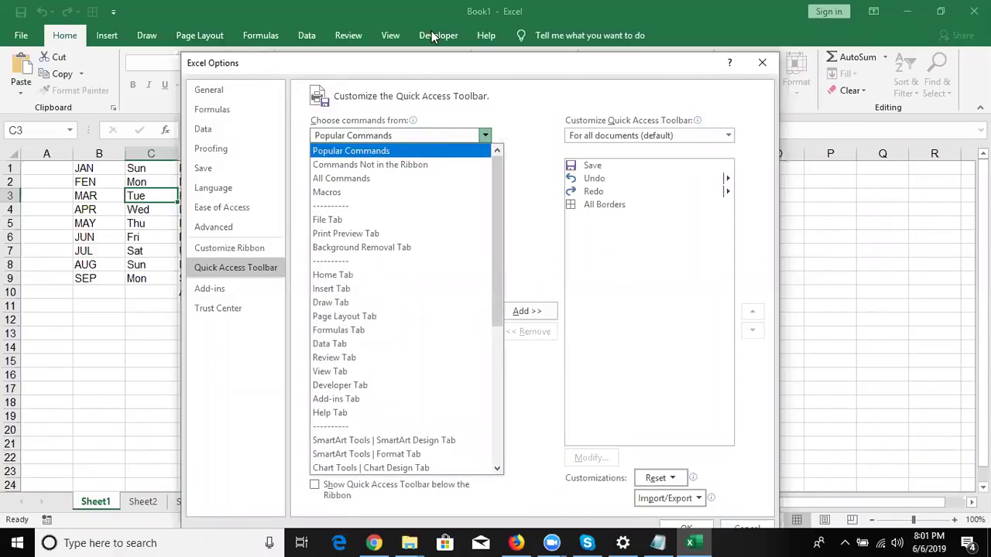
left_click(391, 172)
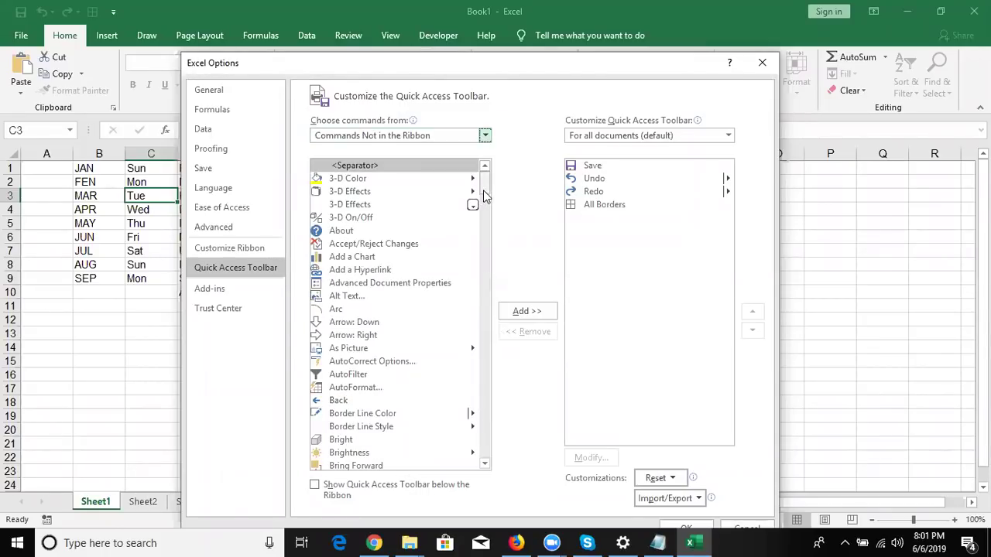
mouse_move(483, 196)
left_mouse_down()
mouse_move(504, 370)
mouse_move(456, 299)
mouse_move(496, 364)
left_mouse_up()
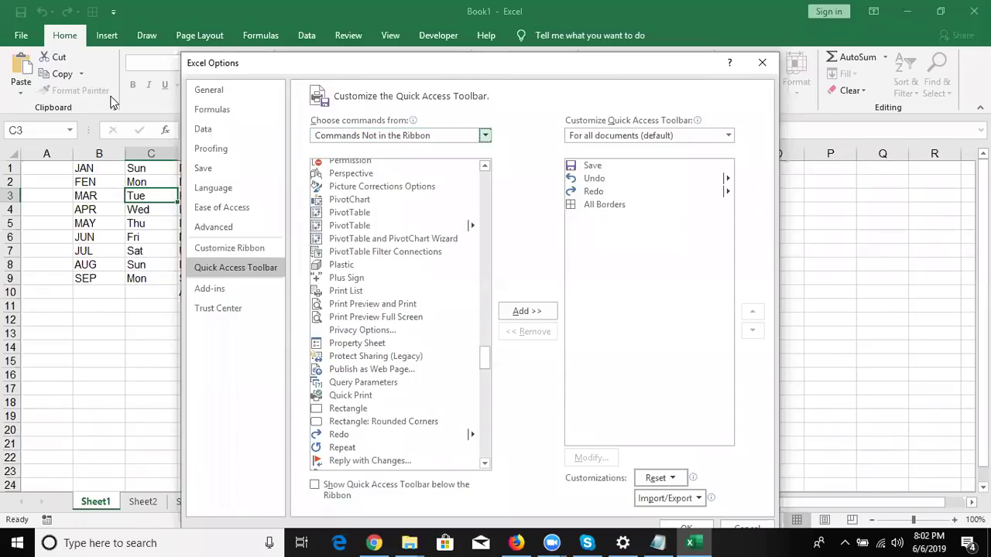
left_click(770, 69)
left_click(348, 333)
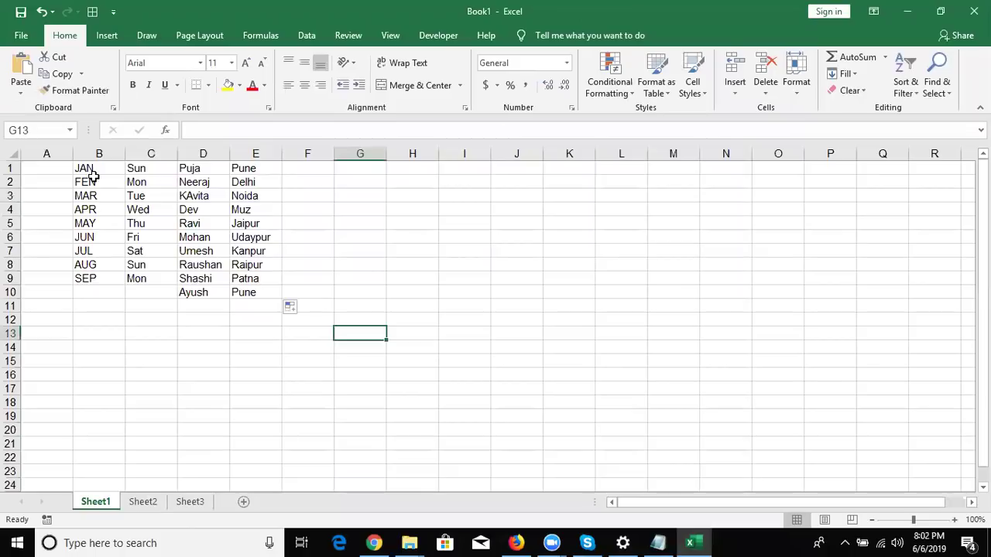
- Apply All Borders to B1:E10, also demonstrating the Alt+H+B+A shortcut
left_click_drag(91, 170, 240, 288)
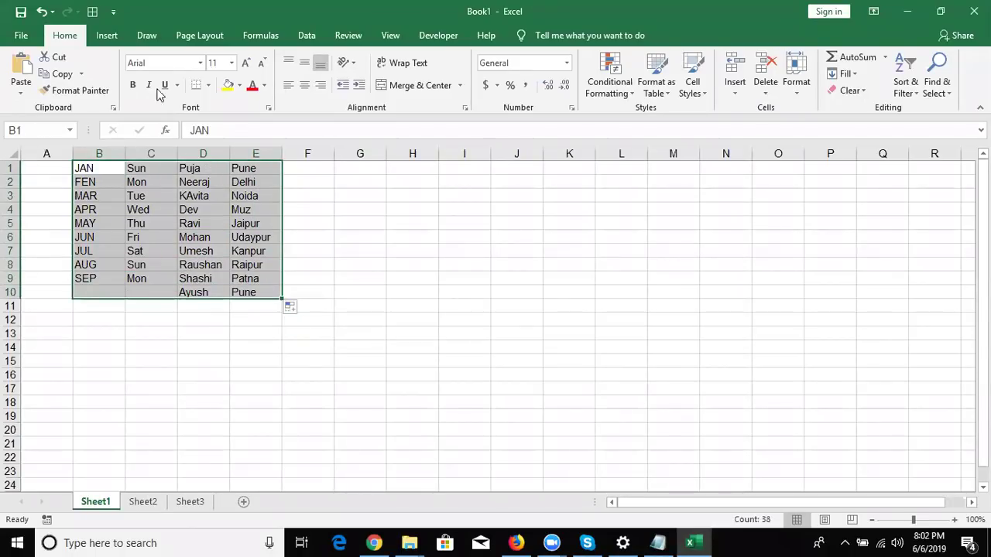
left_click(207, 85)
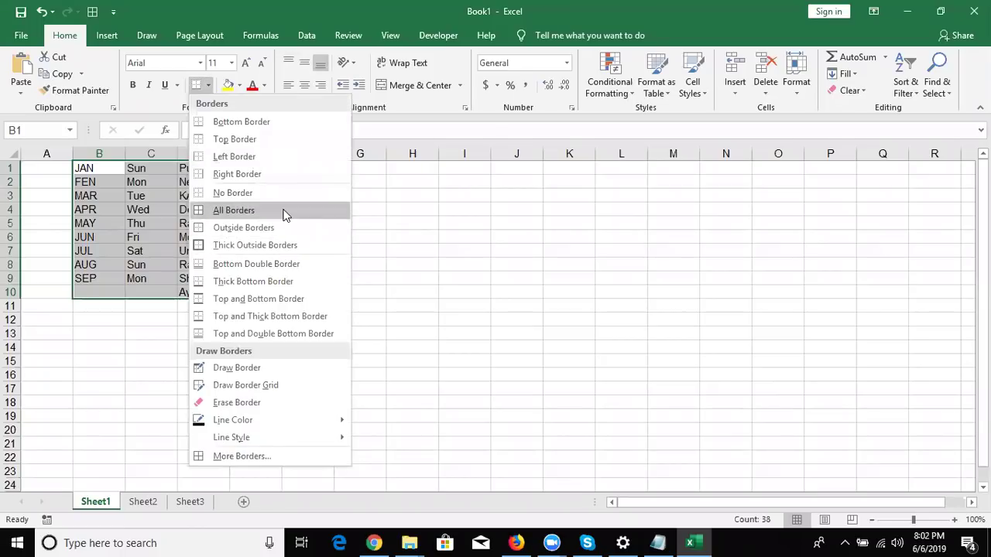
left_click(284, 215)
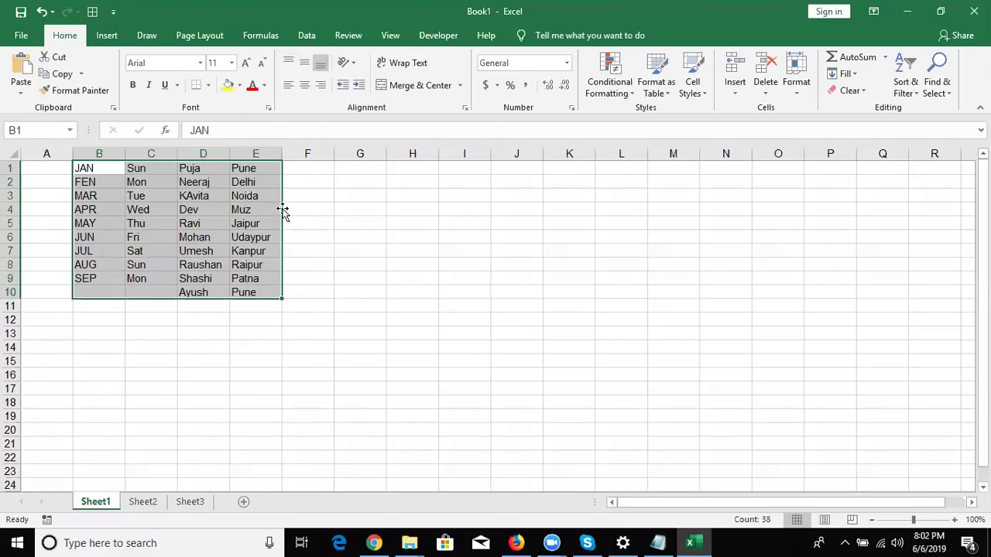
key("alt")
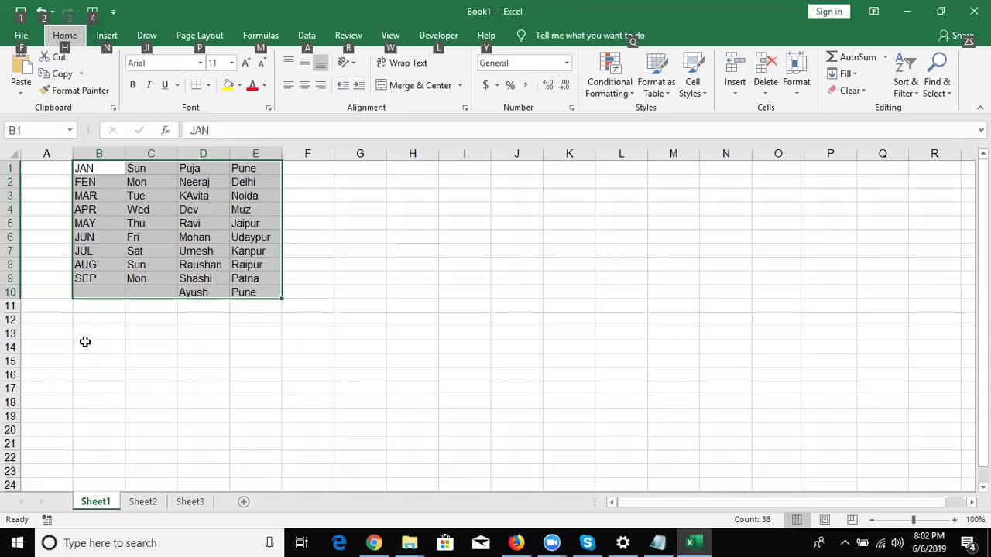
key("h")
key("b")
key("a")
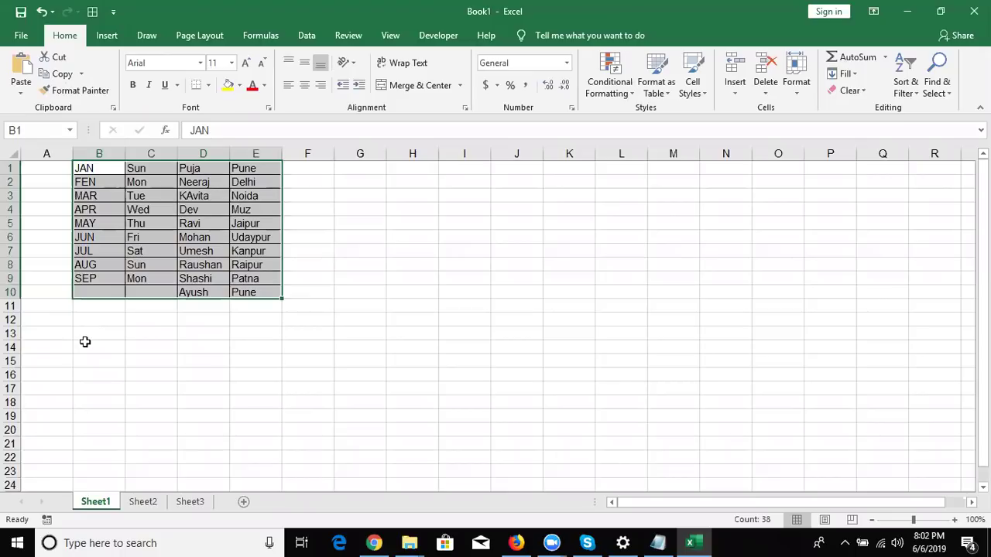
key("alt")
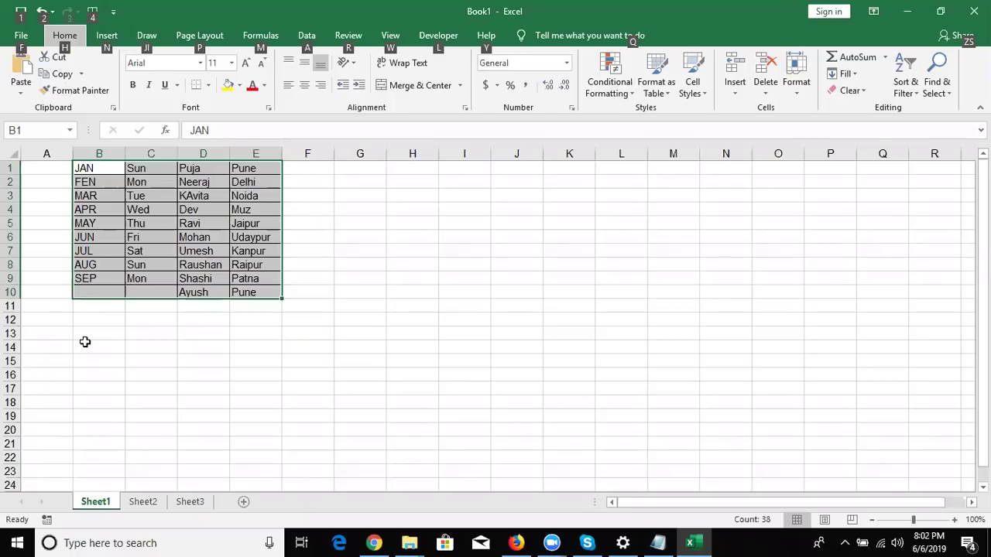
key("Escape")
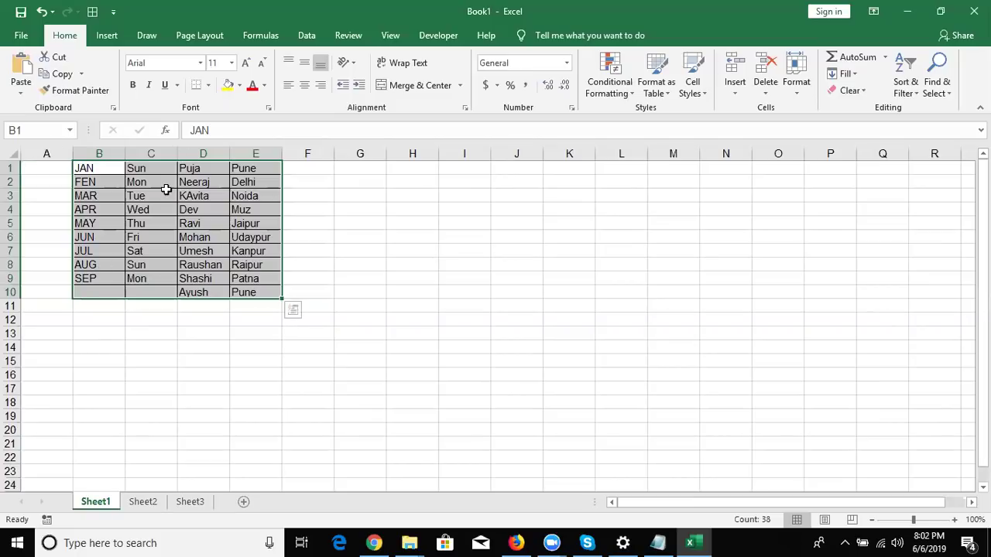
left_click(166, 193)
left_click(106, 167)
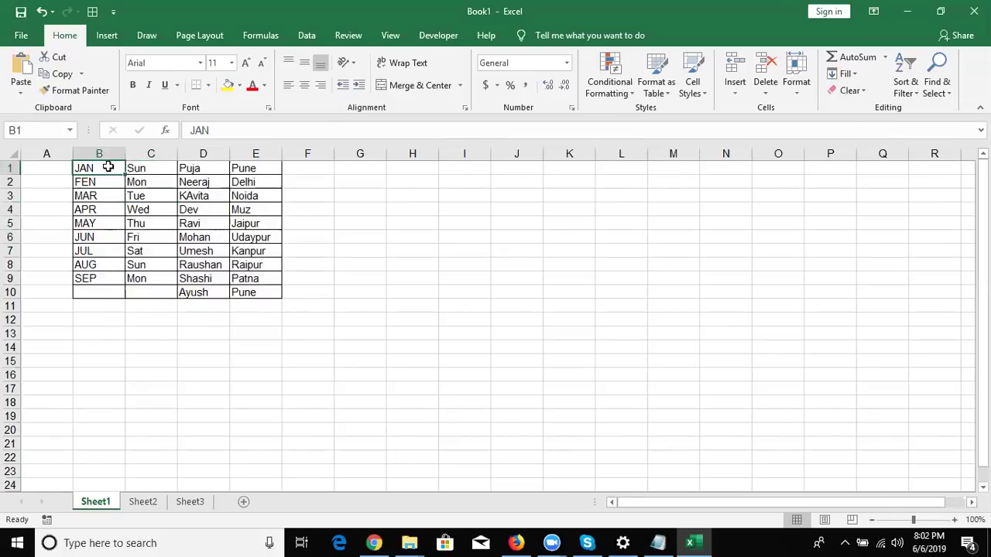
key("ctrl+shift+Right")
key("ctrl+shift+Down")
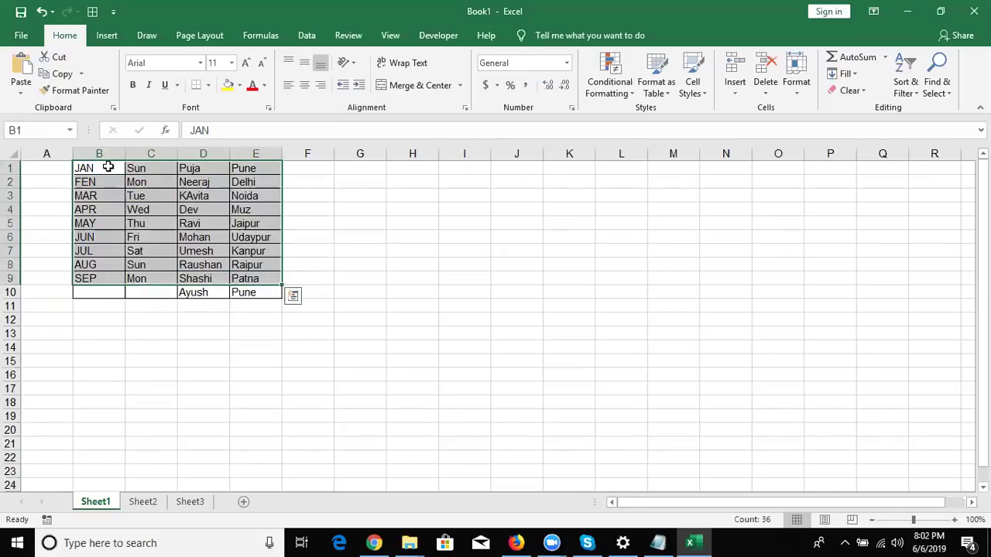
left_click(55, 80)
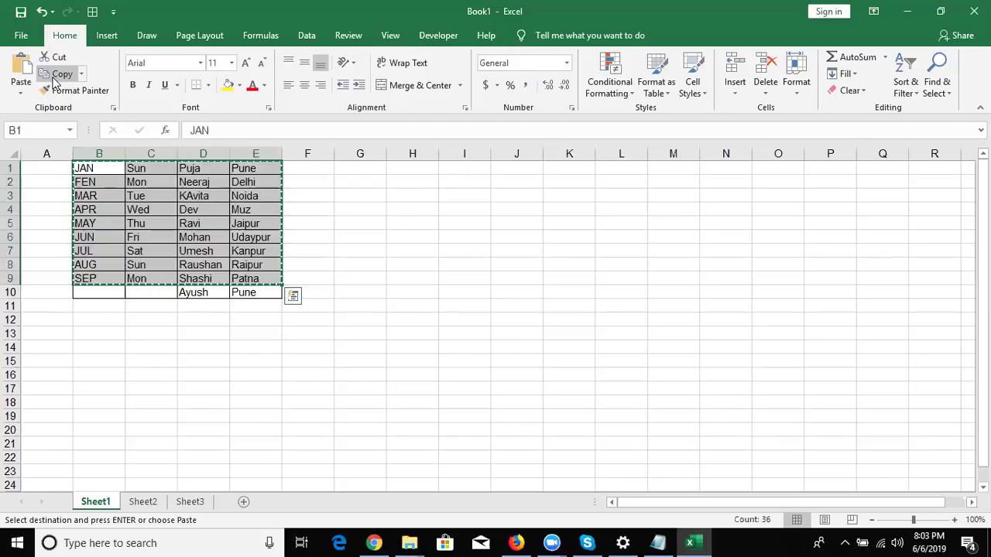
left_click(56, 78)
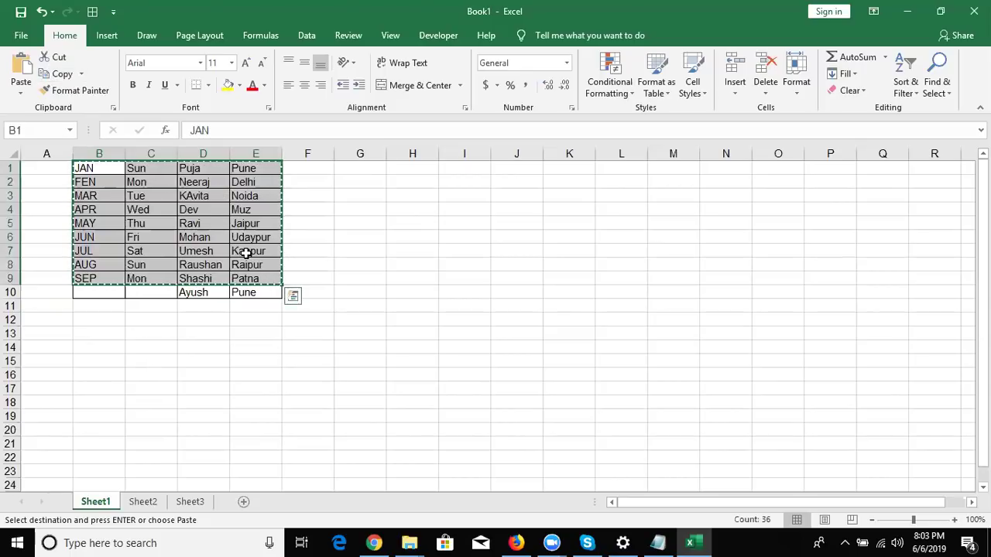
key("Escape")
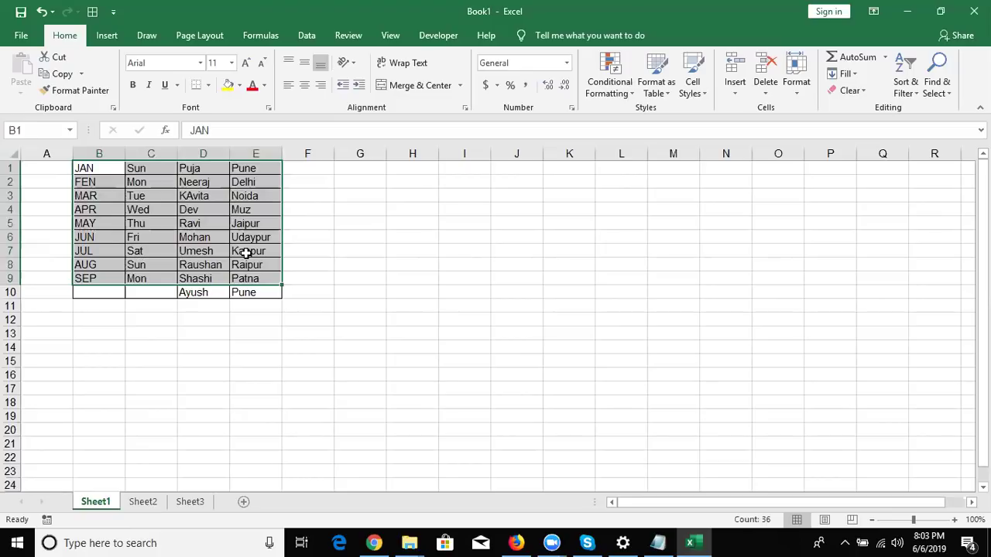
left_click(369, 232)
key("Left")
key("Left")
key("Left")
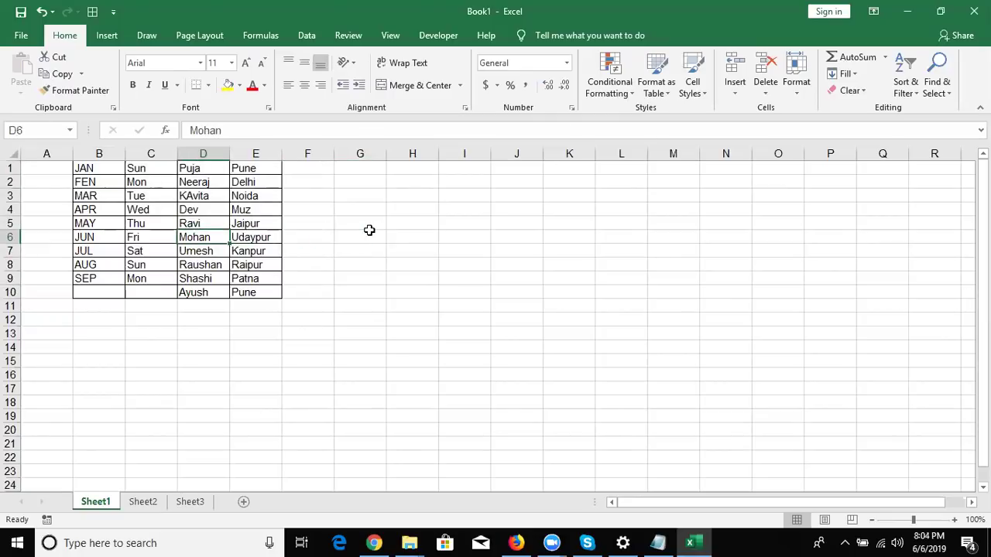
- Search 'sortcut' in Tell me and open the 'Keyboard shortcuts in Excel for Windows' article
left_click(589, 38)
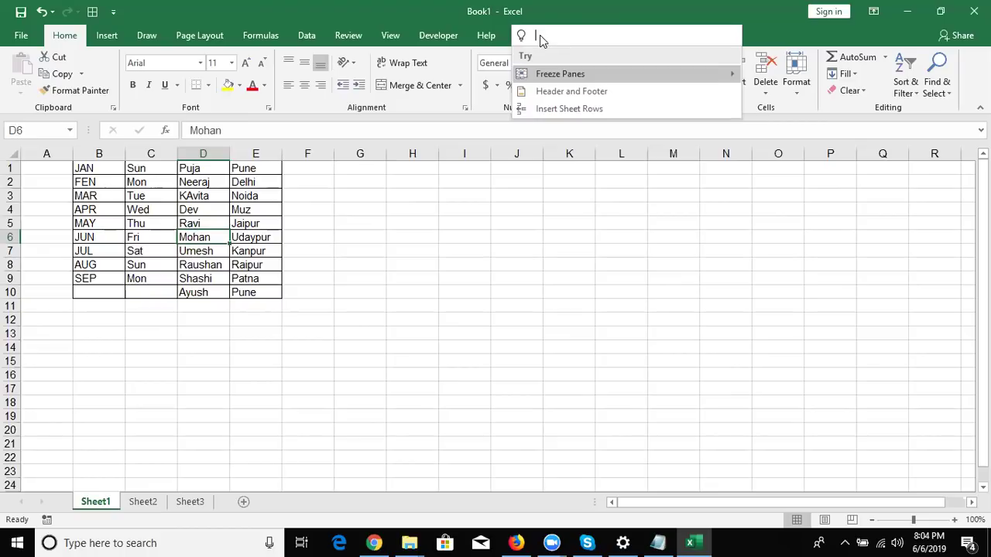
type("so")
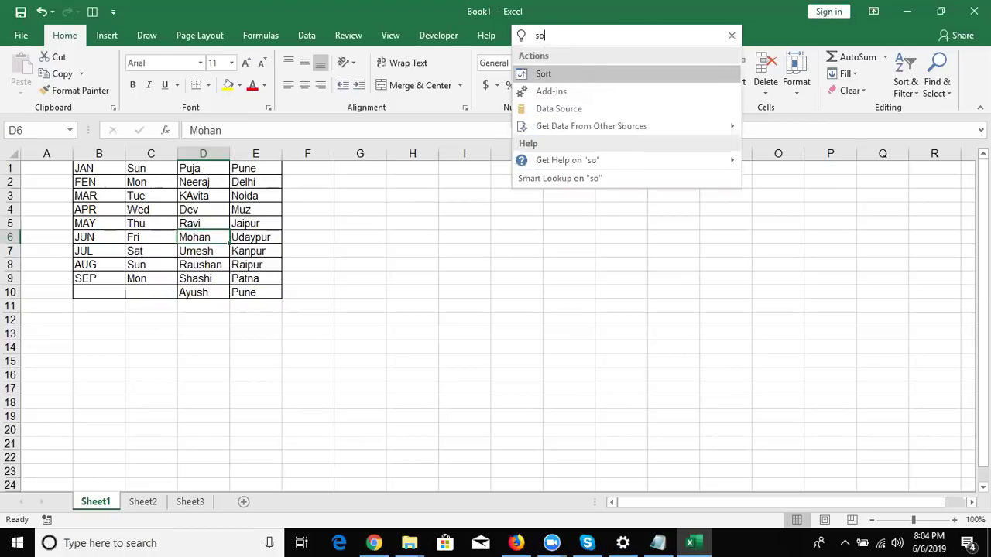
type("rtcut")
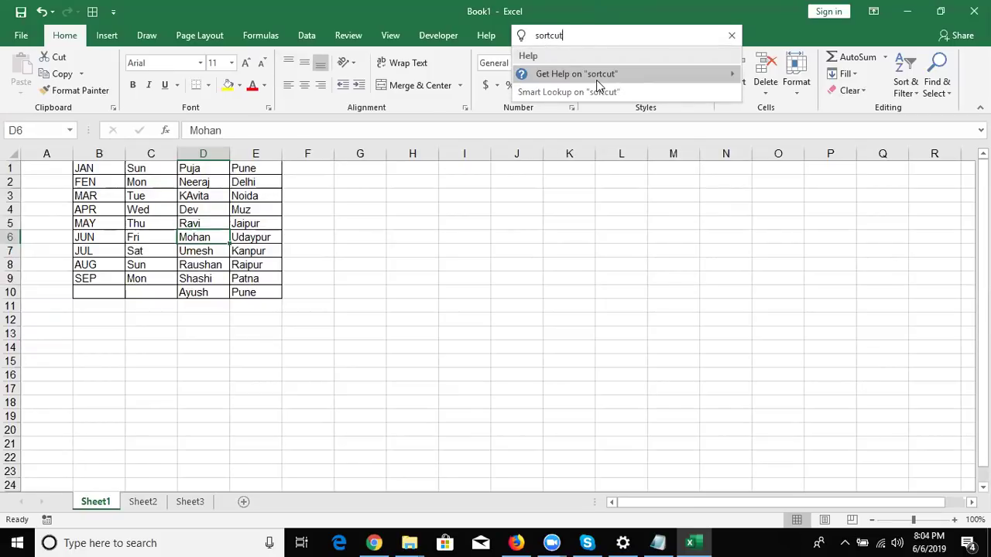
mouse_move(593, 82)
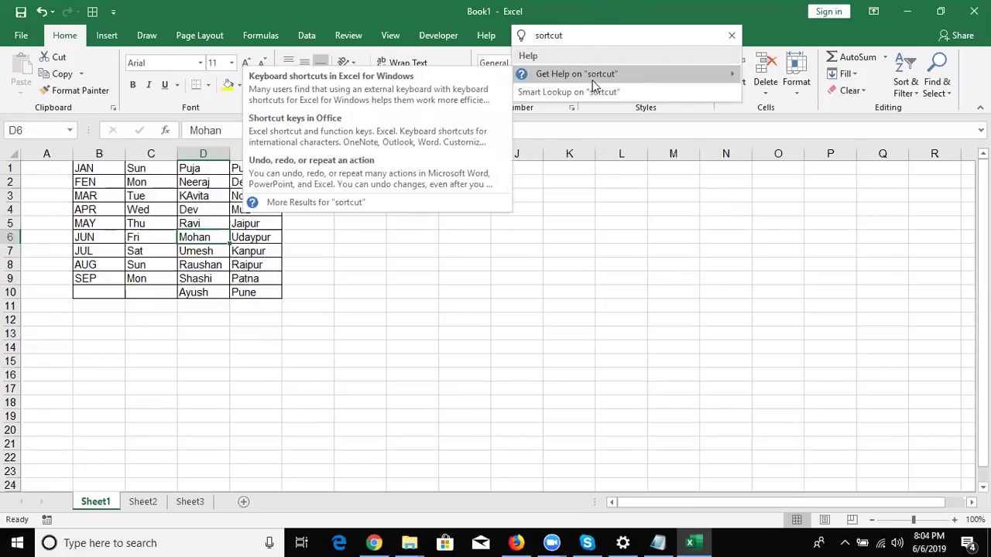
left_click(470, 88)
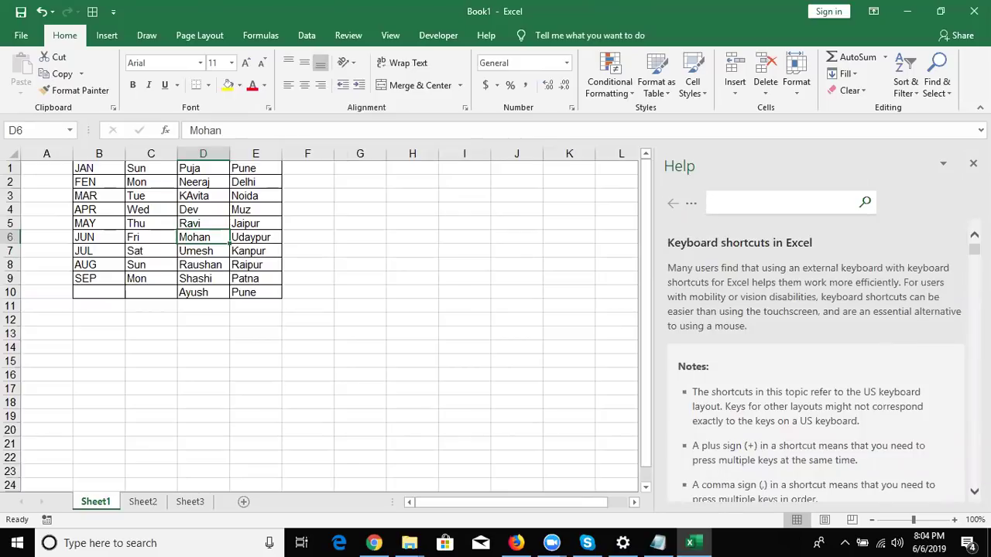
- Scroll through the keyboard shortcuts list in the Help pane, then close the pane
scroll(816, 356, "down", 3)
scroll(816, 356, "down", 10)
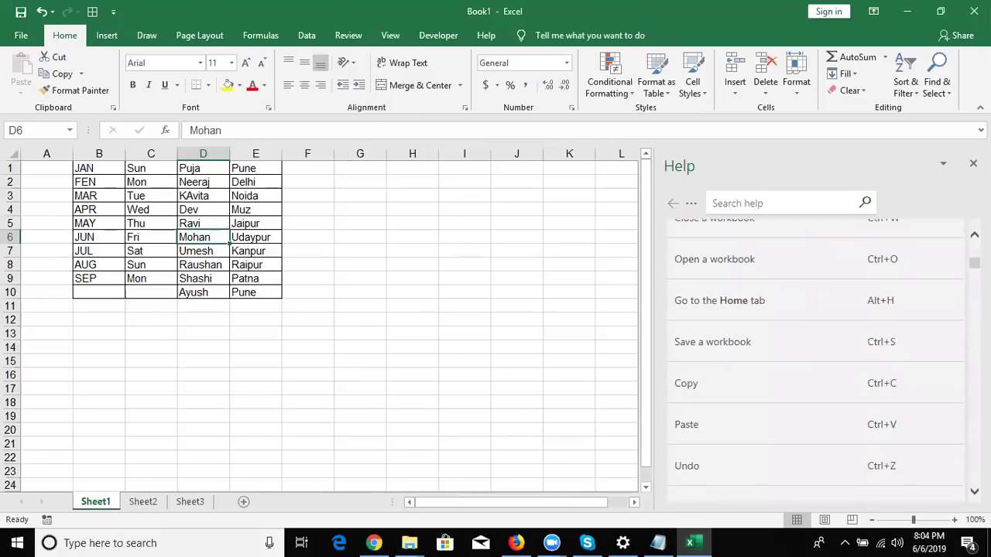
scroll(817, 361, "down", 4)
scroll(816, 360, "down", 5)
scroll(817, 361, "down", 5)
scroll(816, 361, "down", 5)
scroll(816, 361, "down", 3)
scroll(816, 361, "down", 5)
scroll(816, 361, "down", 5)
scroll(817, 361, "down", 5)
scroll(816, 361, "down", 1)
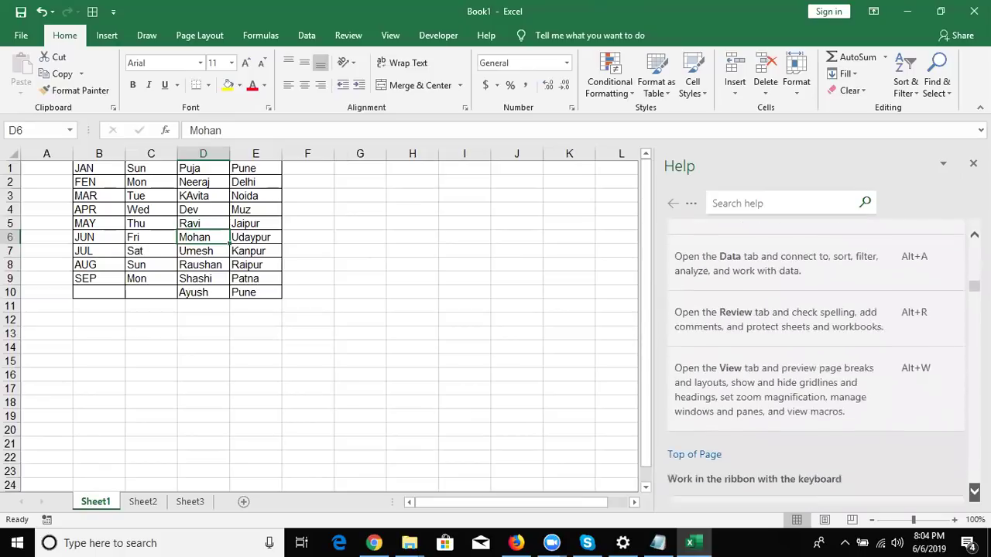
scroll(817, 361, "down", 5)
scroll(816, 361, "down", 5)
scroll(816, 361, "down", 1)
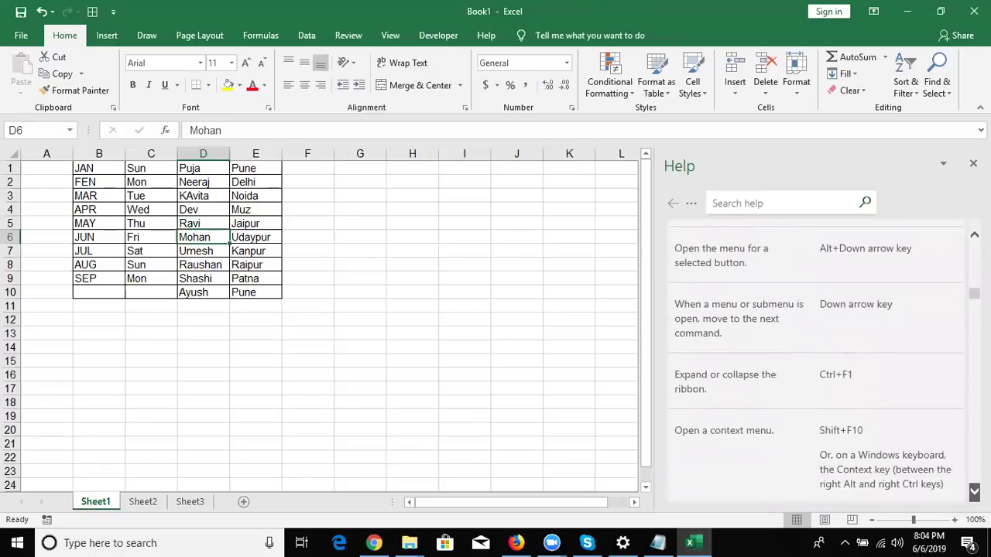
scroll(816, 361, "down", 4)
scroll(816, 361, "down", 3)
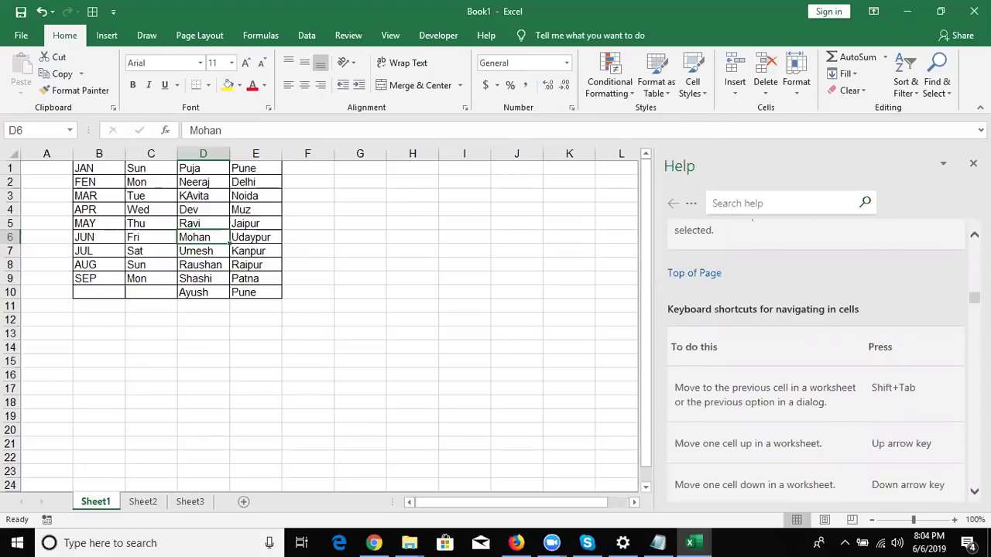
scroll(816, 361, "down", 5)
scroll(816, 361, "down", 4)
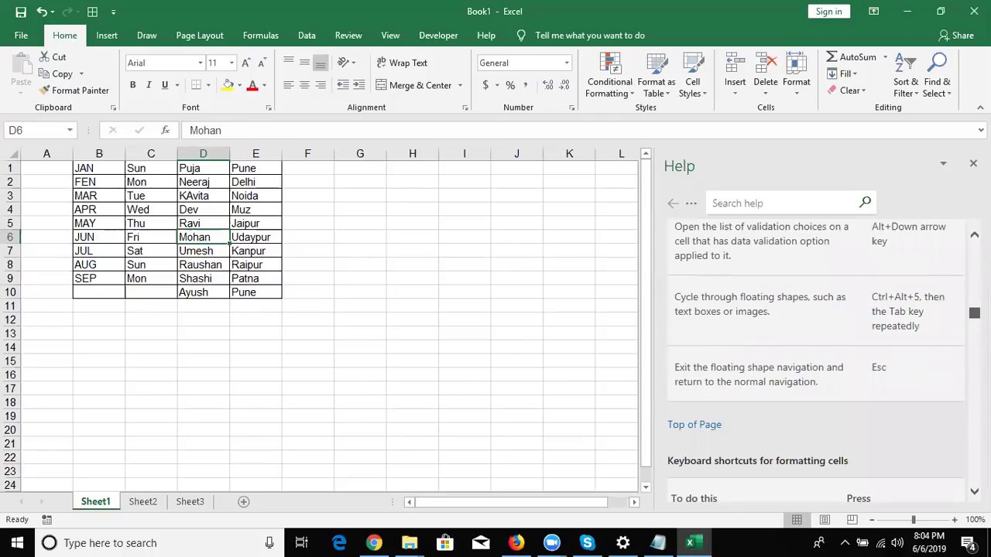
scroll(816, 360, "down", 5)
scroll(816, 361, "down", 5)
scroll(816, 361, "down", 5)
scroll(816, 361, "down", 5)
scroll(816, 361, "down", 5)
scroll(816, 361, "down", 5)
scroll(816, 360, "down", 5)
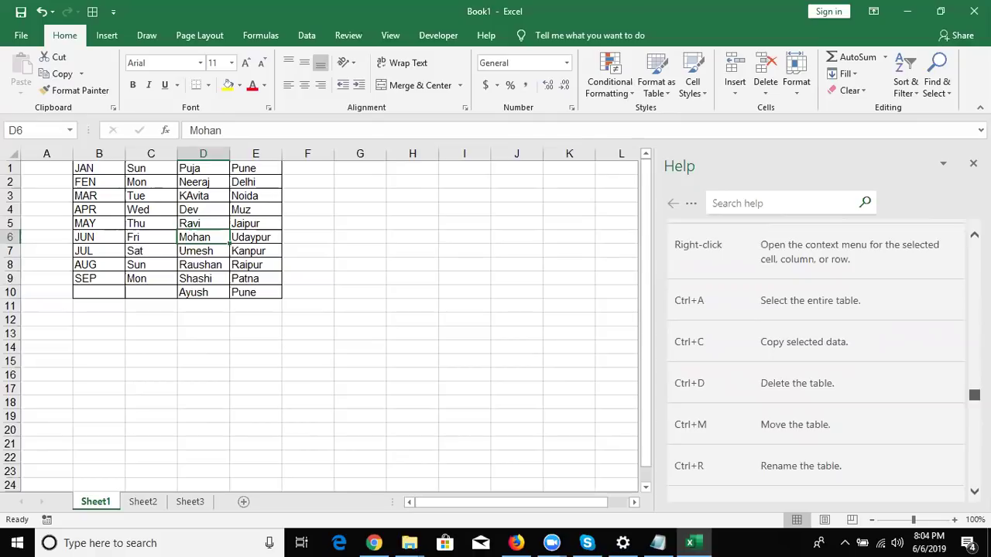
scroll(816, 361, "down", 5)
scroll(817, 361, "down", 5)
scroll(816, 360, "down", 5)
scroll(816, 361, "down", 3)
scroll(816, 361, "down", 5)
scroll(816, 361, "down", 5)
scroll(816, 361, "down", 2)
scroll(816, 361, "down", 5)
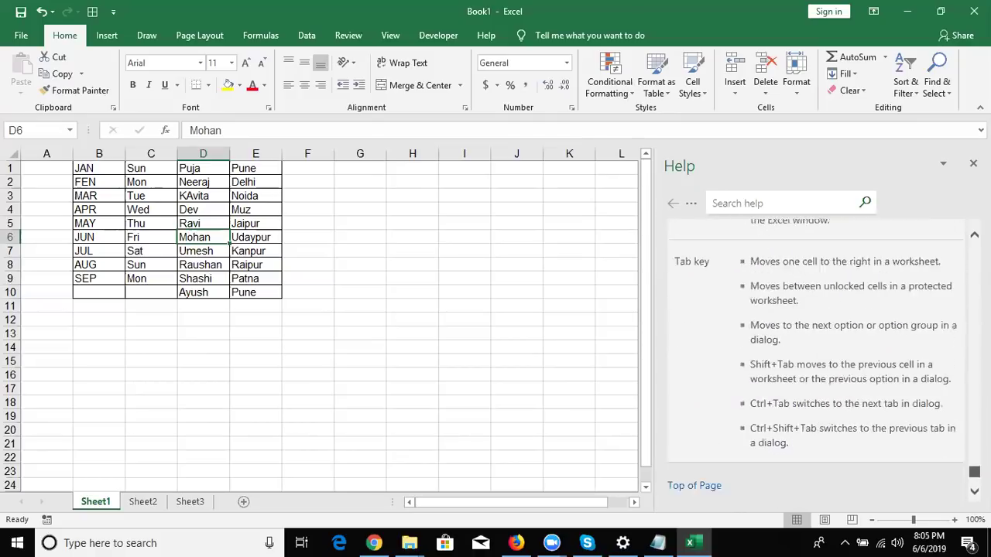
scroll(817, 361, "down", 5)
scroll(816, 361, "up", 10)
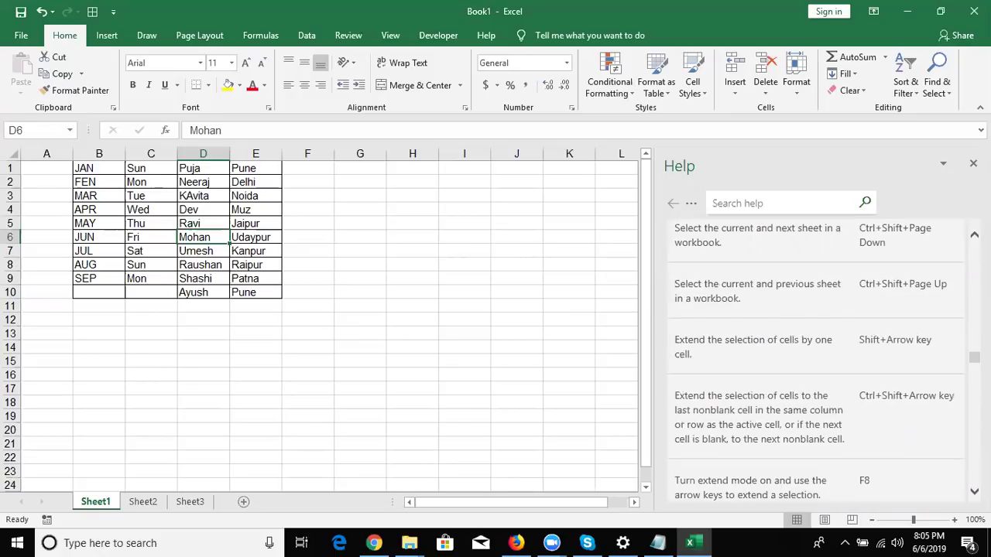
left_click(974, 164)
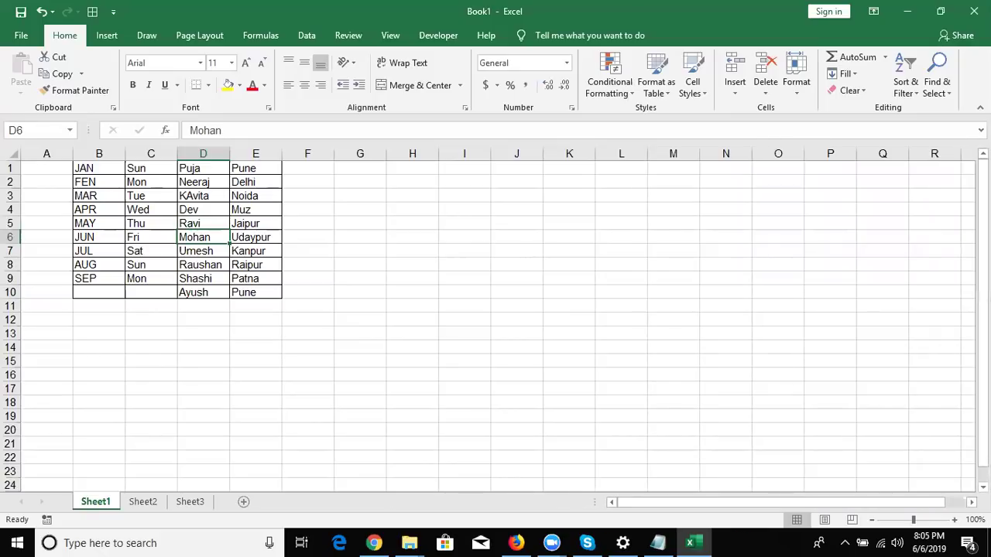
- Select the empty range H3:J11 and apply the Number format with Ctrl+Shift+1
left_click_drag(959, 163, 681, 268)
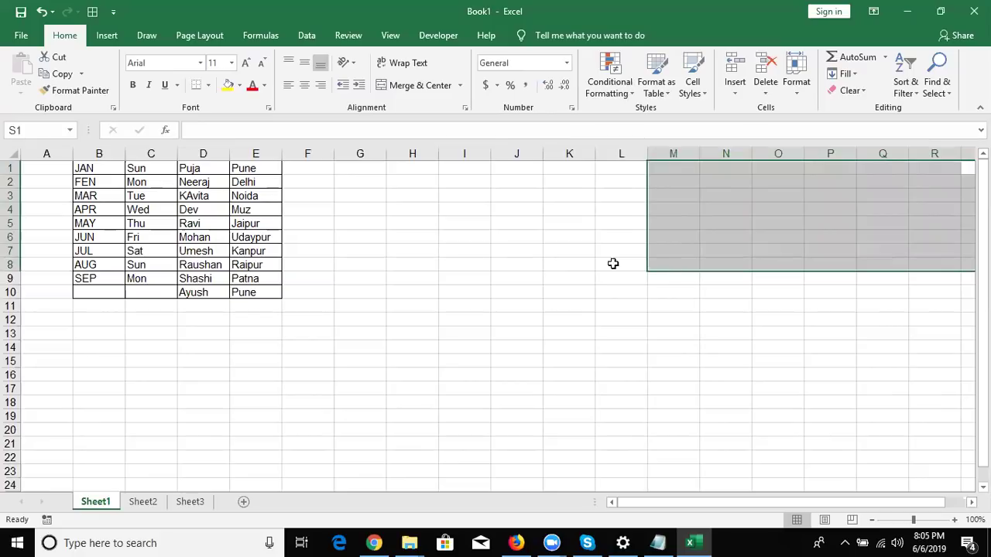
left_click(479, 246)
left_click_drag(420, 194, 534, 305)
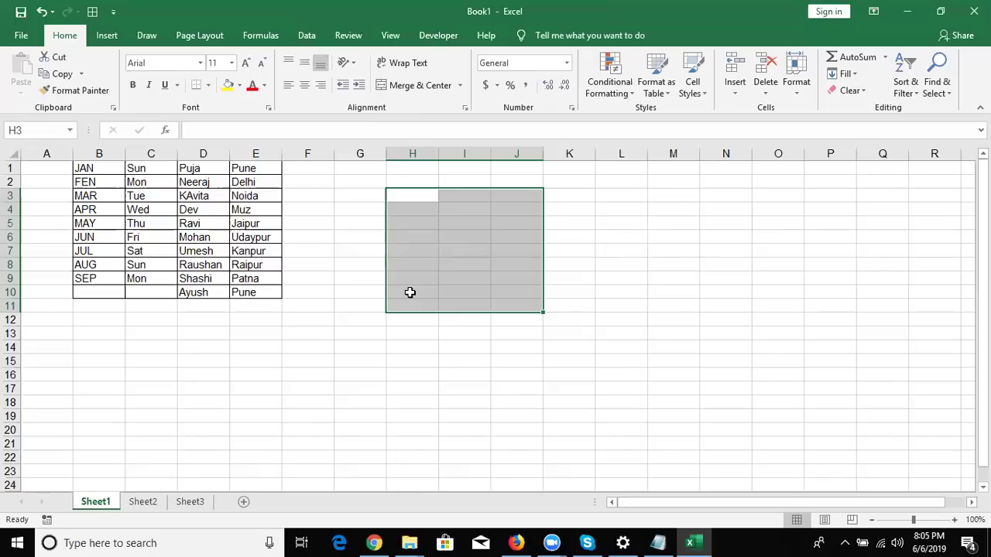
key("ctrl+shift+Escape")
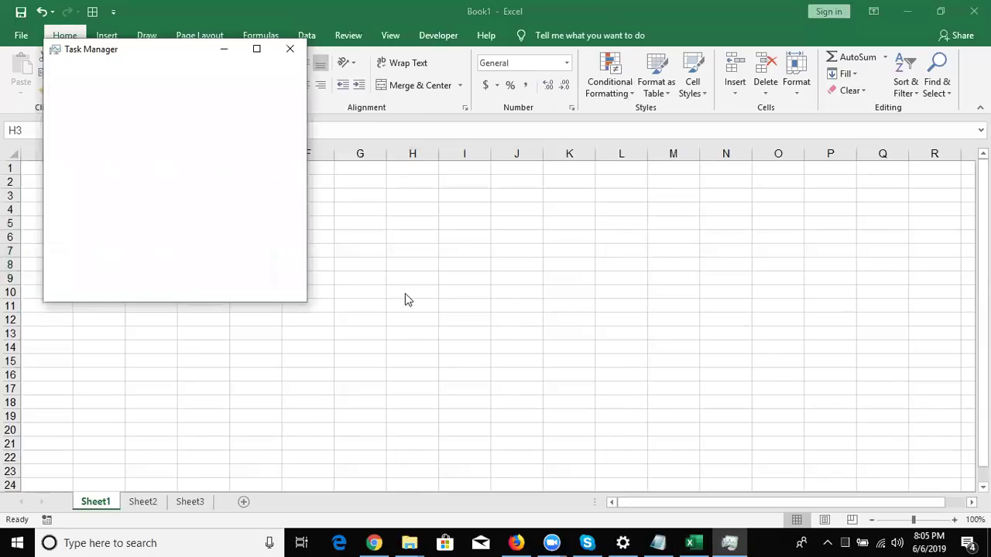
left_click(288, 50)
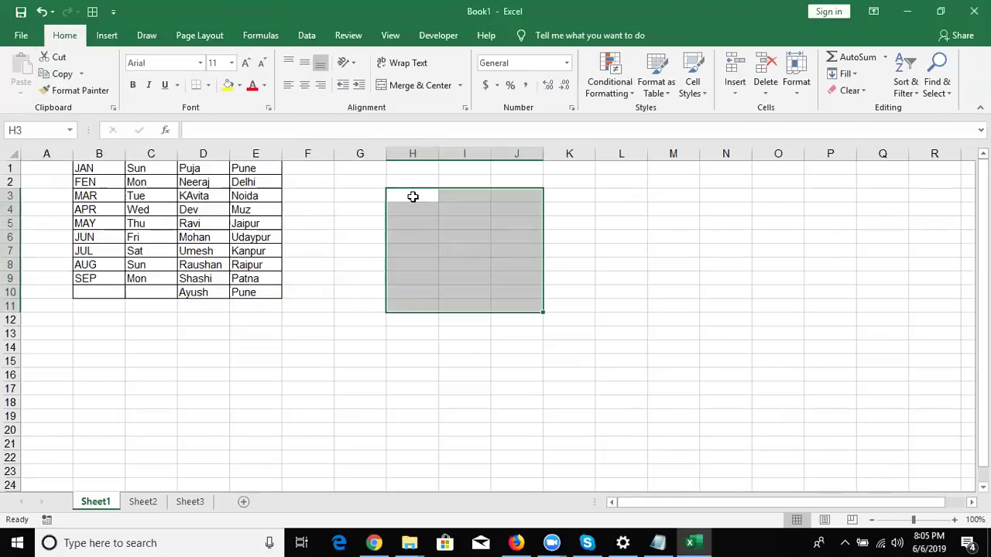
key("ctrl+shift+1")
key("ctrl+1")
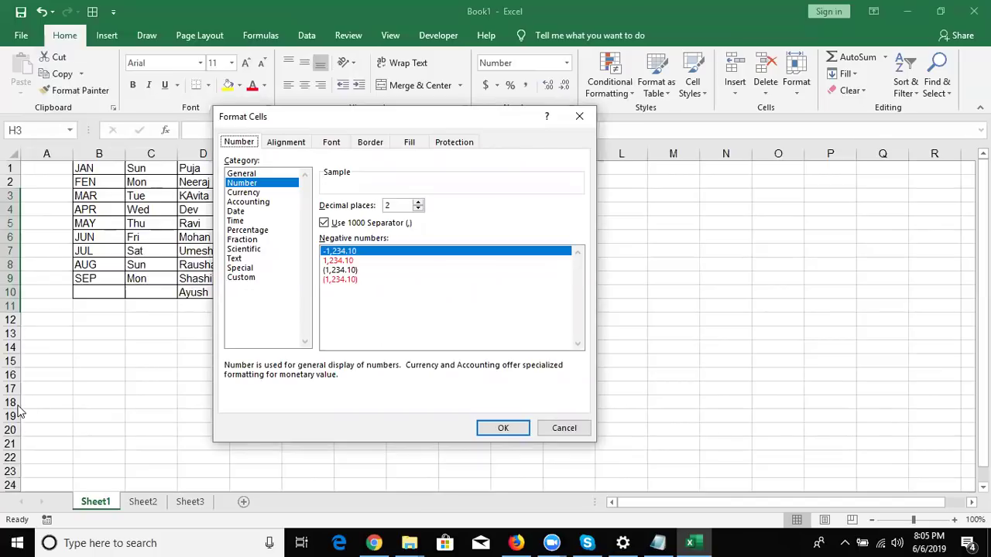
left_click(581, 118)
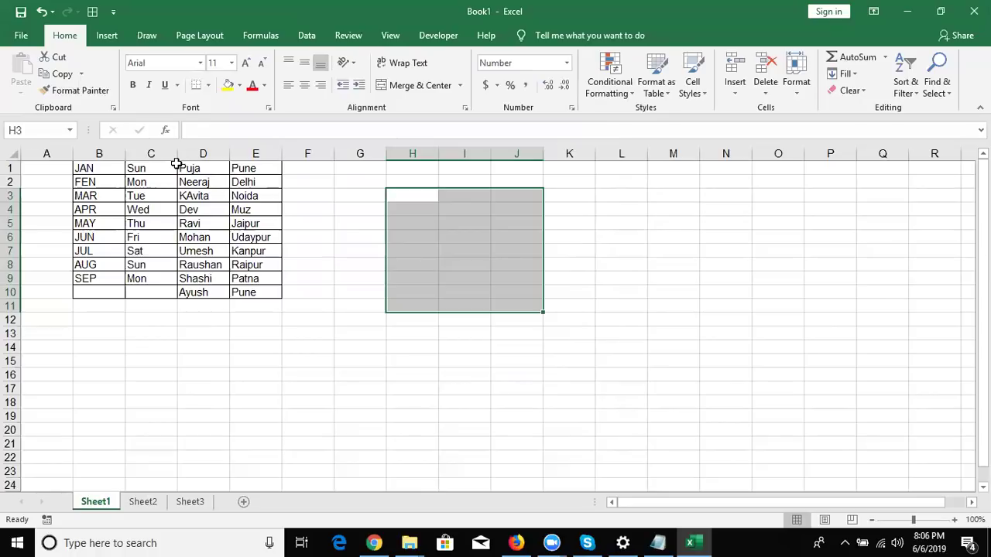
- Fill H3:J11 with light green using the keyboard shortcuts for Home fill colour
key("alt")
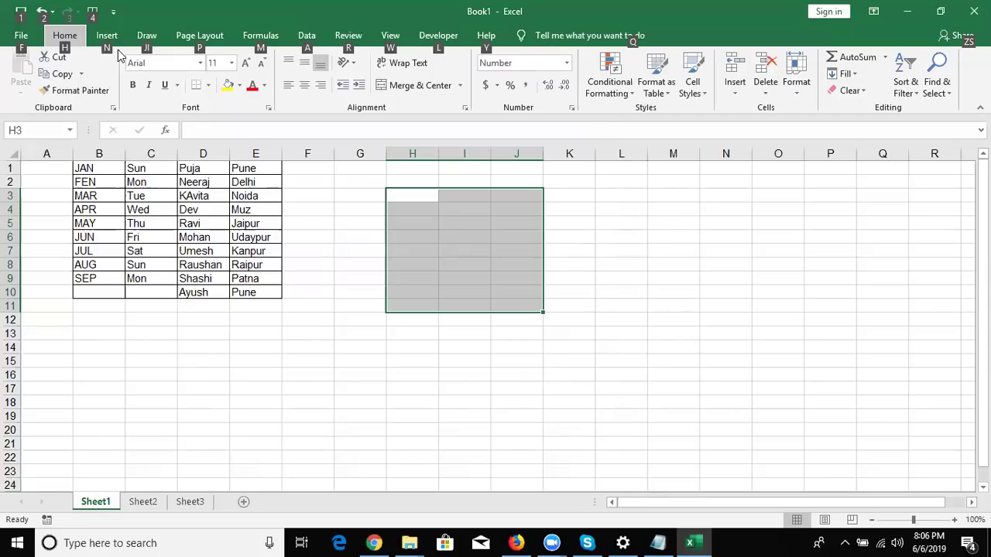
key("Escape")
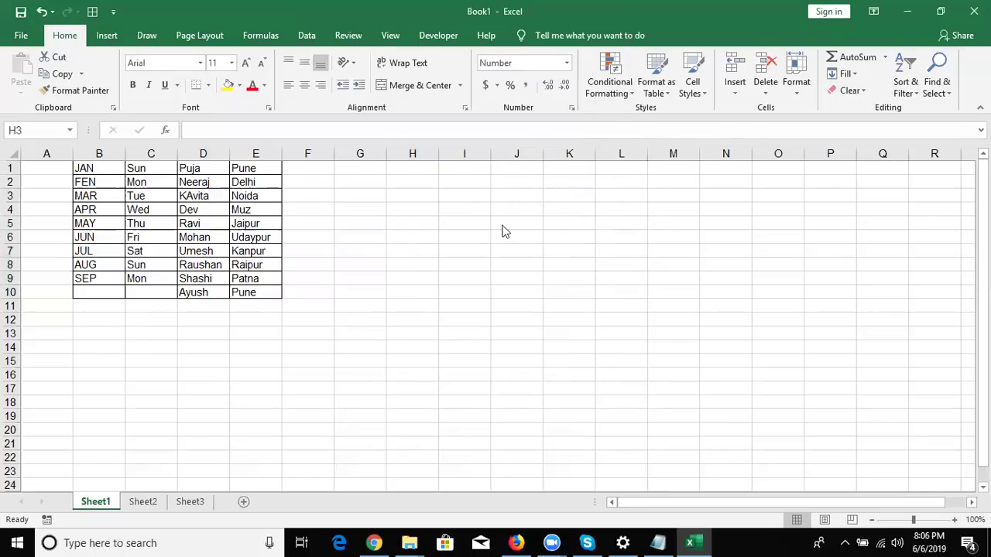
key("alt")
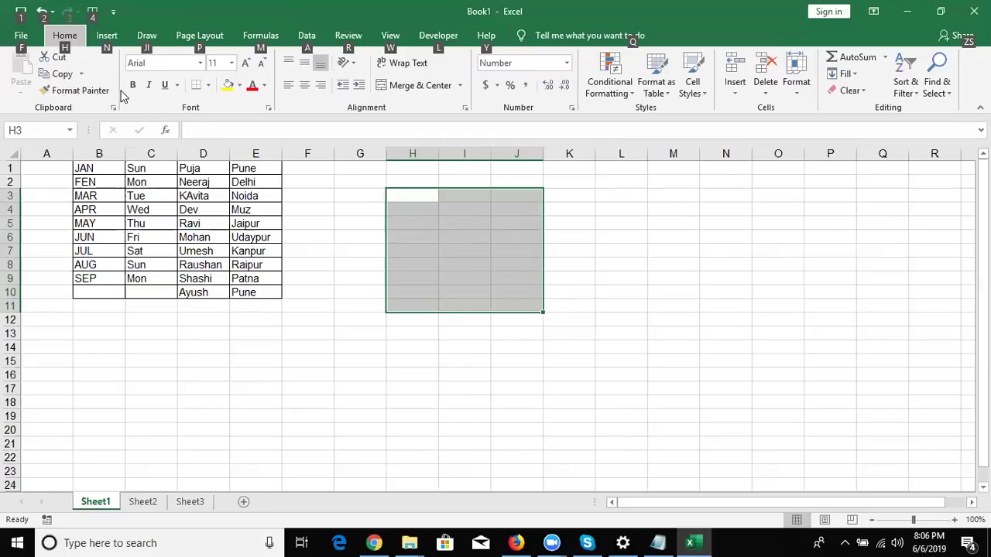
key("h")
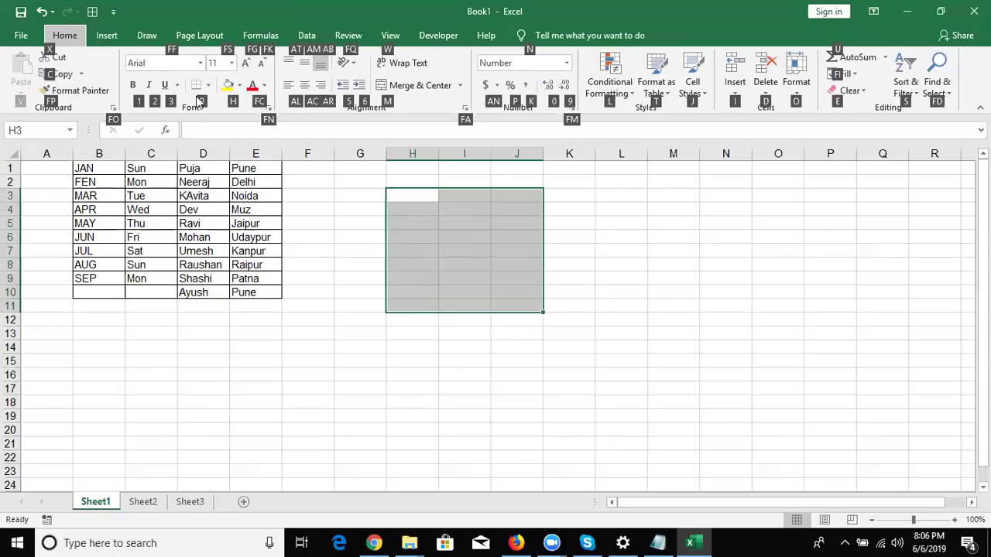
key("h")
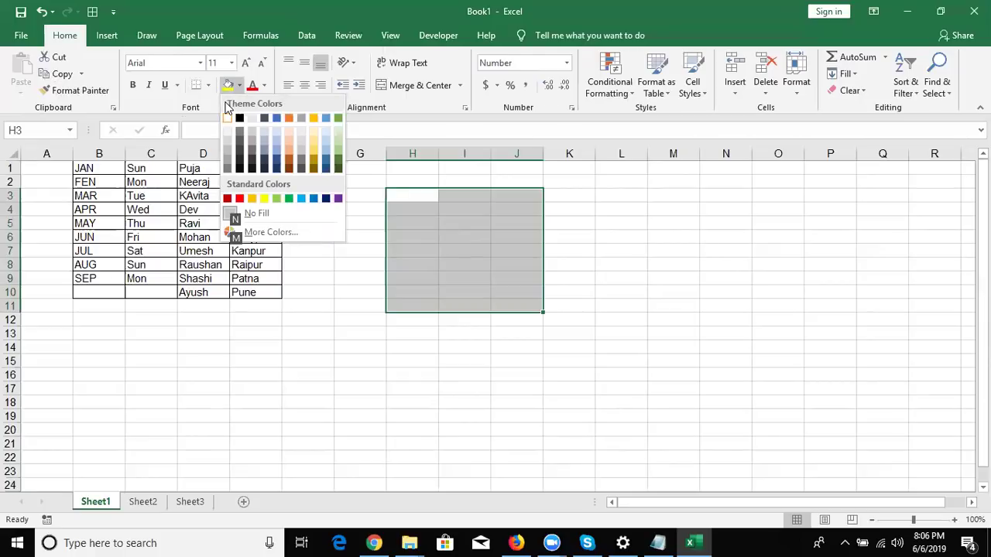
key("Down")
key("Left")
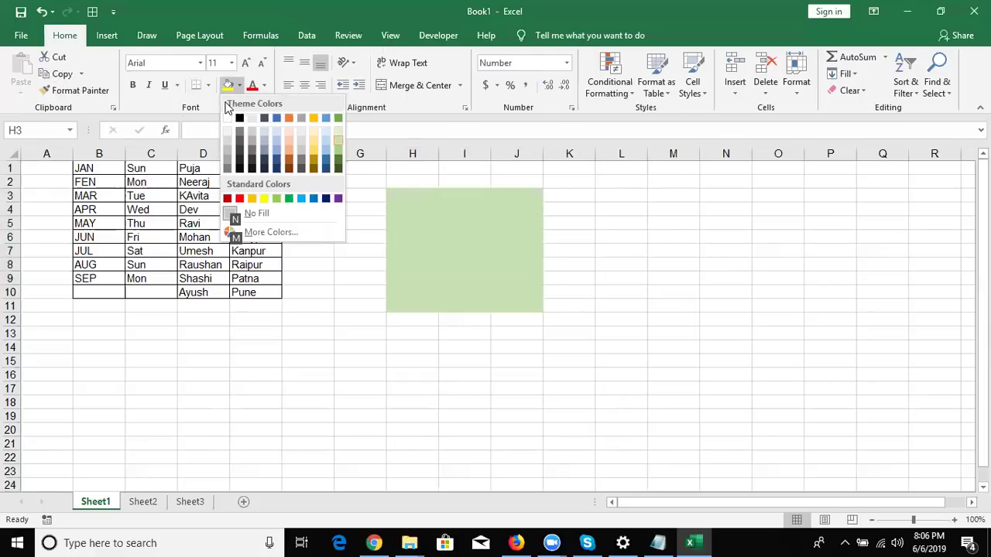
key("Return")
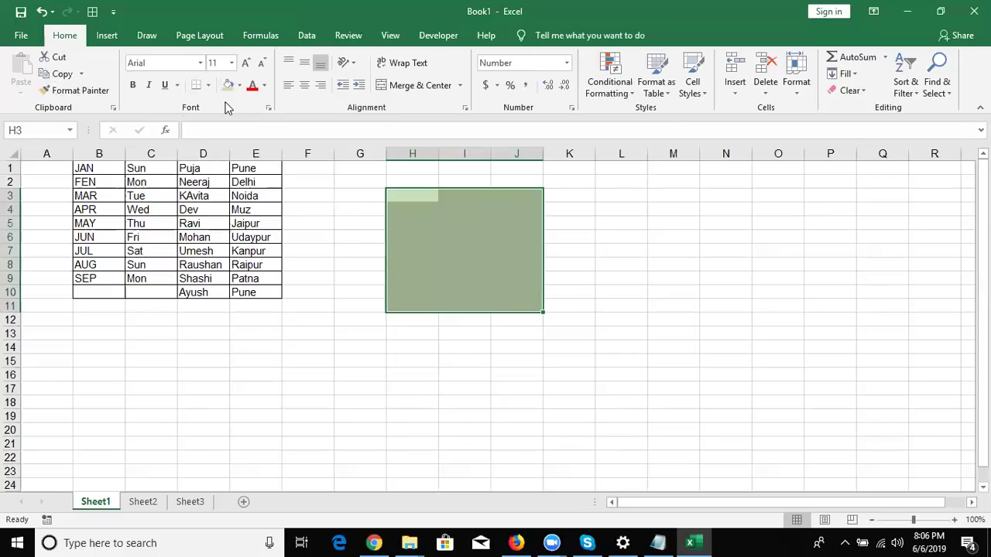
- Apply All Borders to H3:J11 with Alt, H, B, A
key("alt")
key("h")
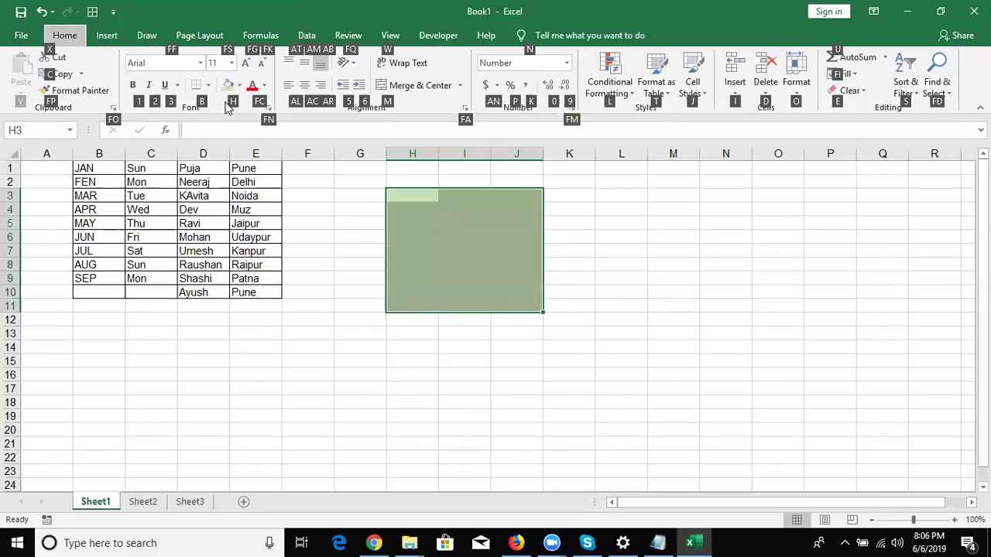
key("b")
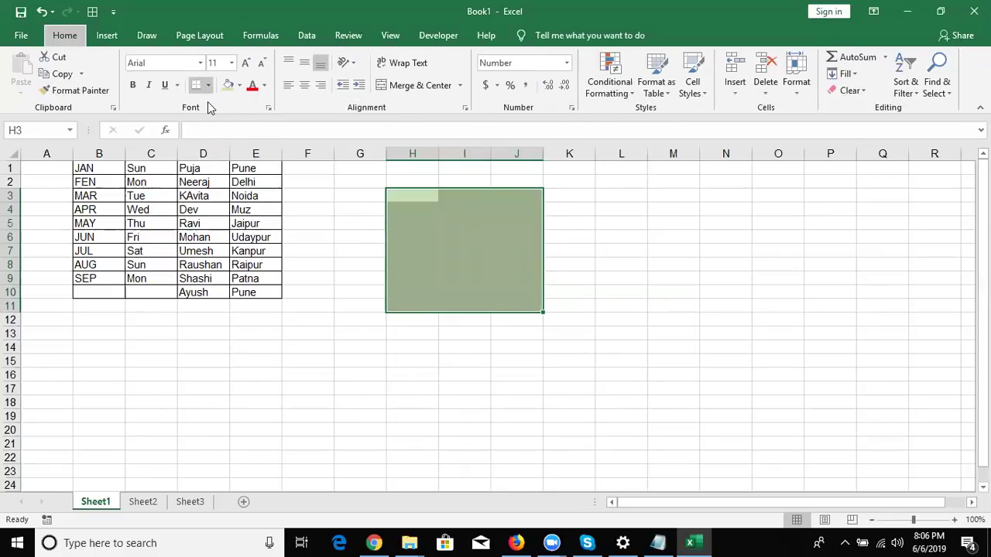
key("a")
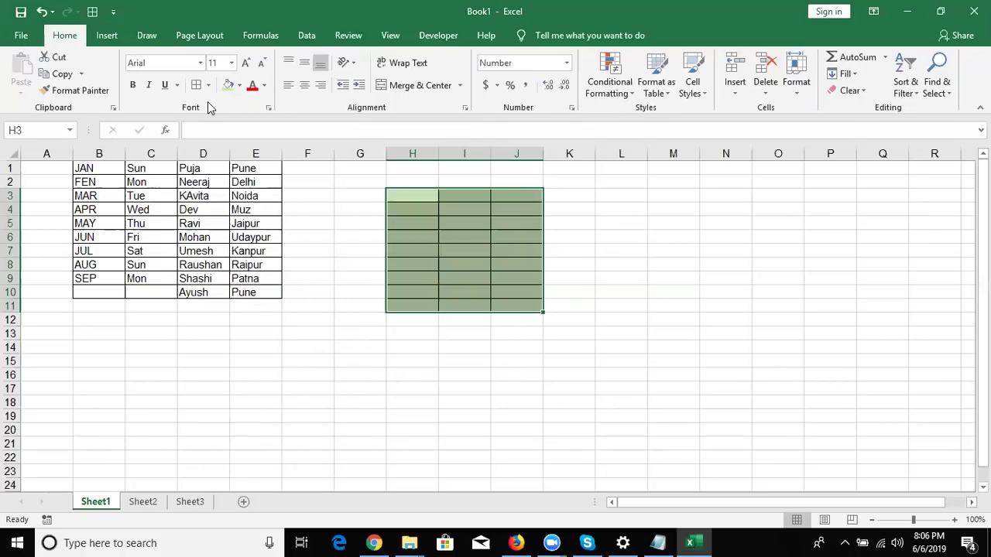
- Select L5:N8, apply All Borders, then move the active cell up to L1
key("Down")
key("Down")
key("Right")
key("Right")
key("Right")
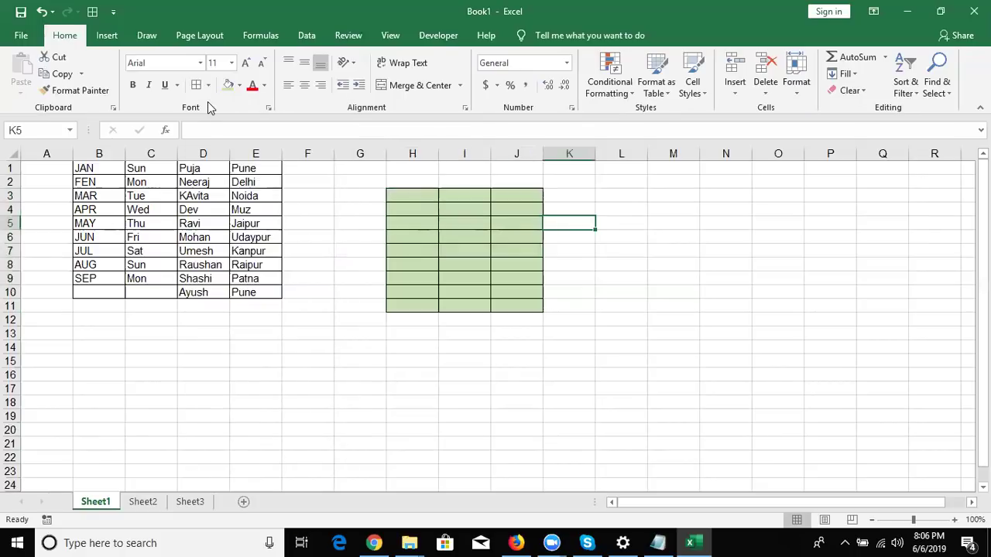
key("Right")
key("shift+Right")
key("shift+Right")
key("shift+Down")
key("shift+Down")
key("shift+Down")
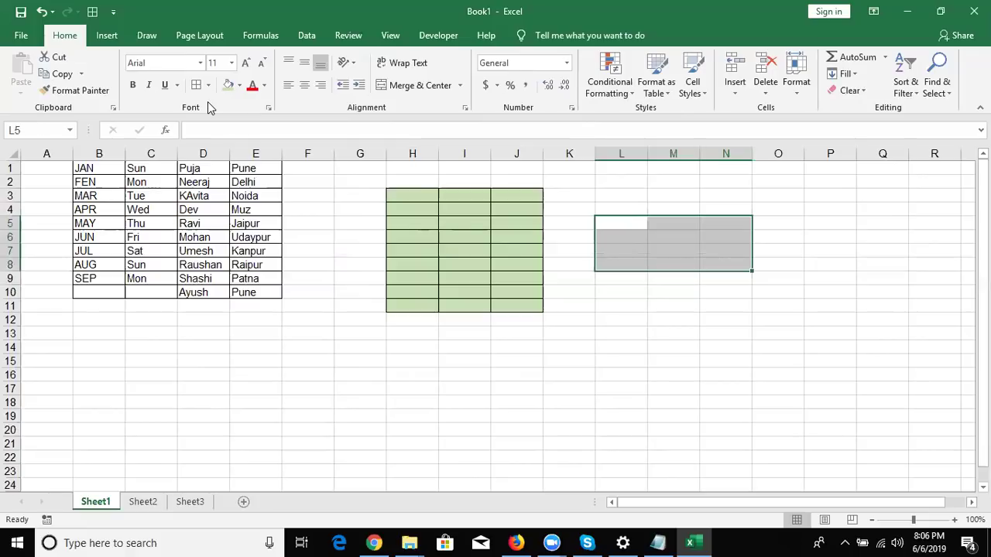
key("super")
key("super")
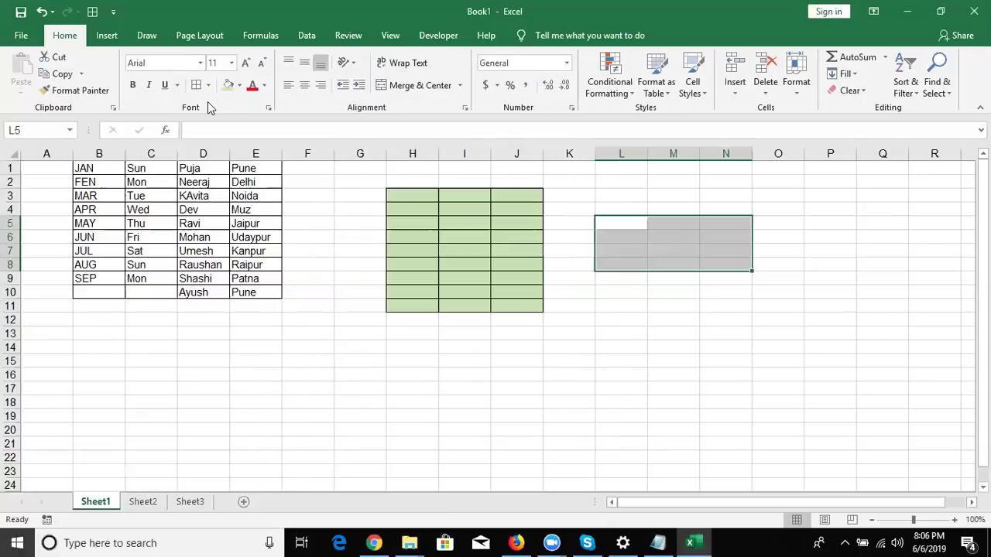
key("alt")
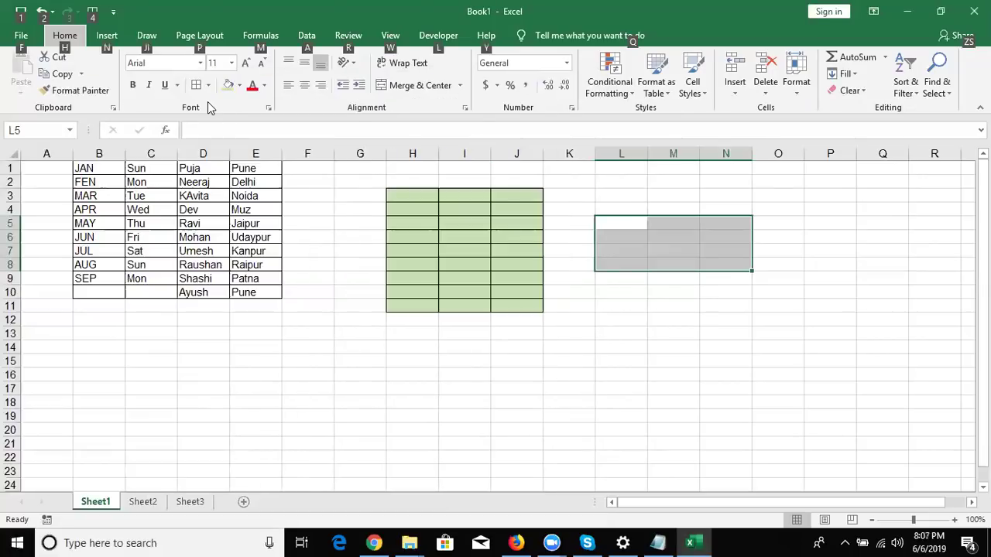
key("h")
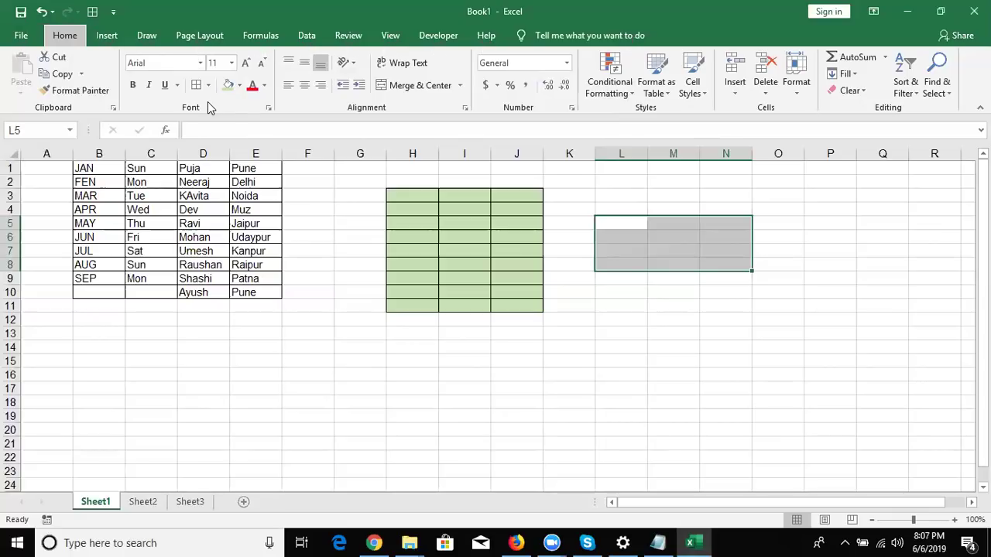
key("b")
key("a")
key("Down")
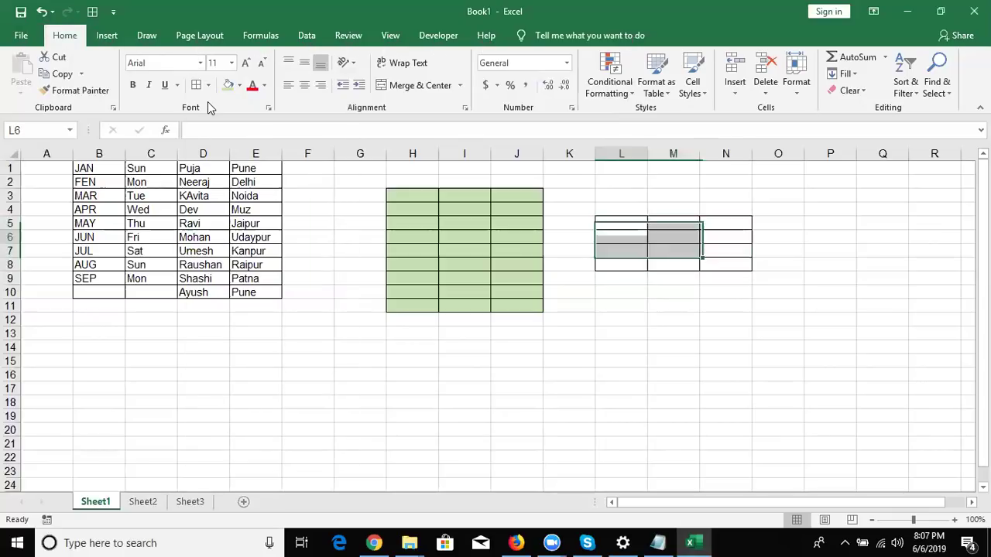
key("Down")
key("Down")
key("Down")
key("Down")
key("Up")
key("Up")
key("Up")
key("Up")
key("Up")
key("Up")
key("Up")
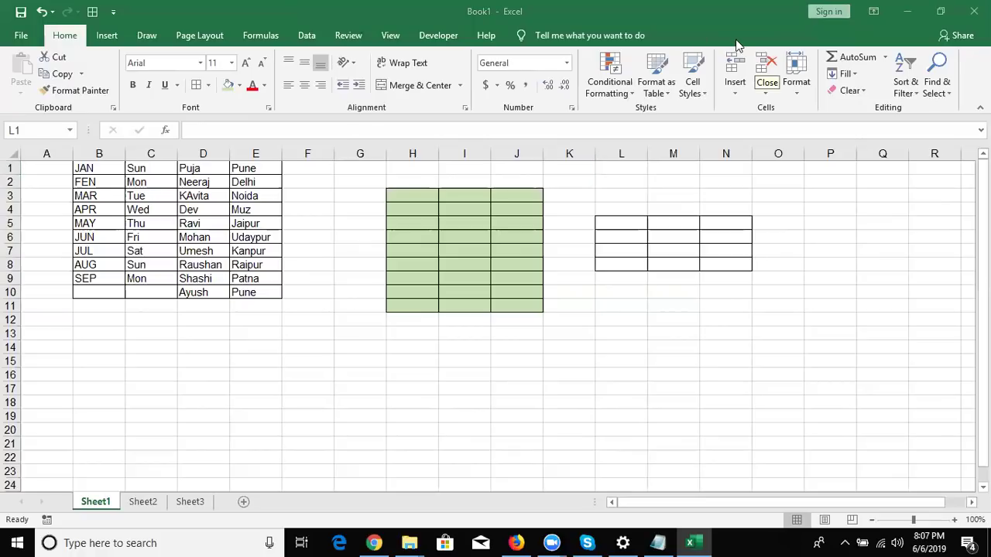
- Select G2, view Book1's properties on the File Info page, then show the desktop with Win+D
left_click(340, 185)
left_click(32, 38)
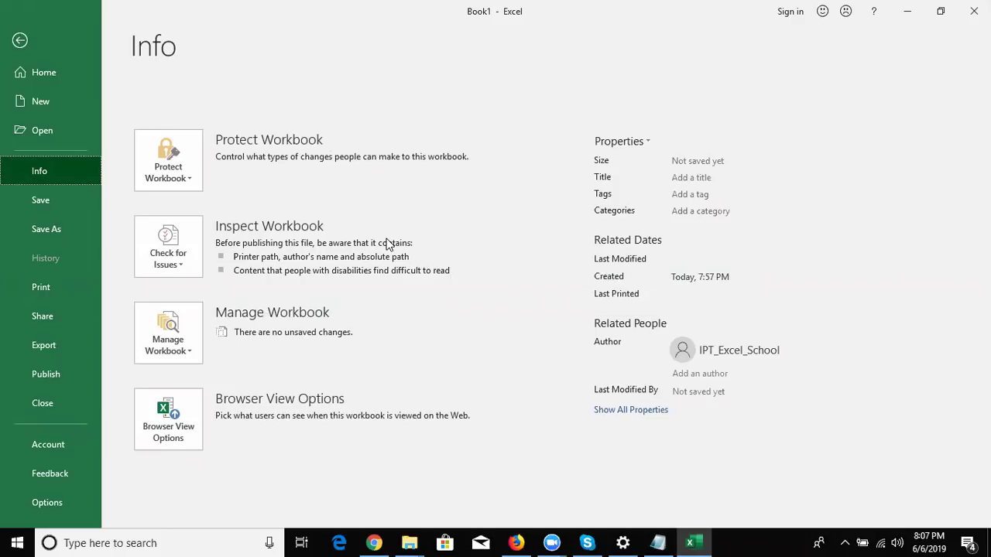
key("super+d")
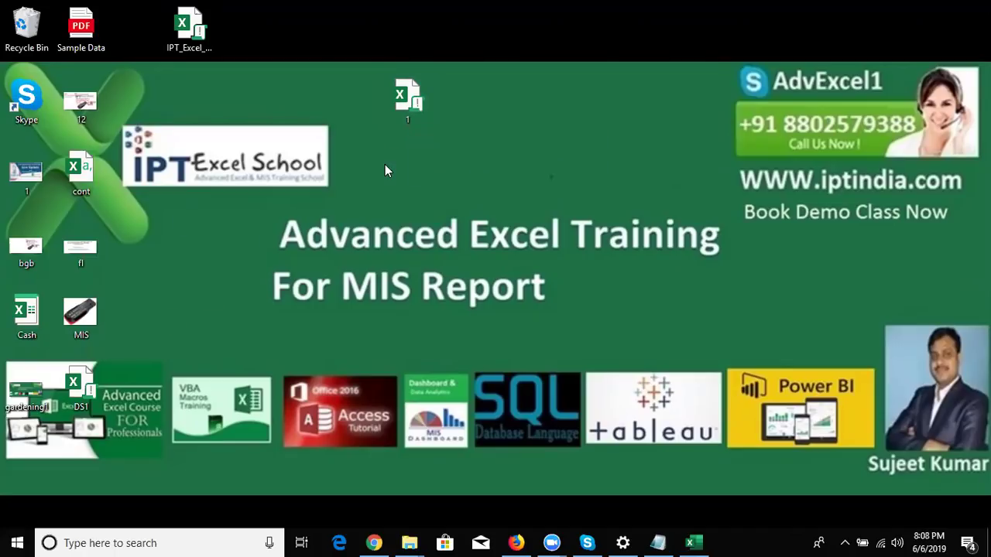
left_click(399, 115)
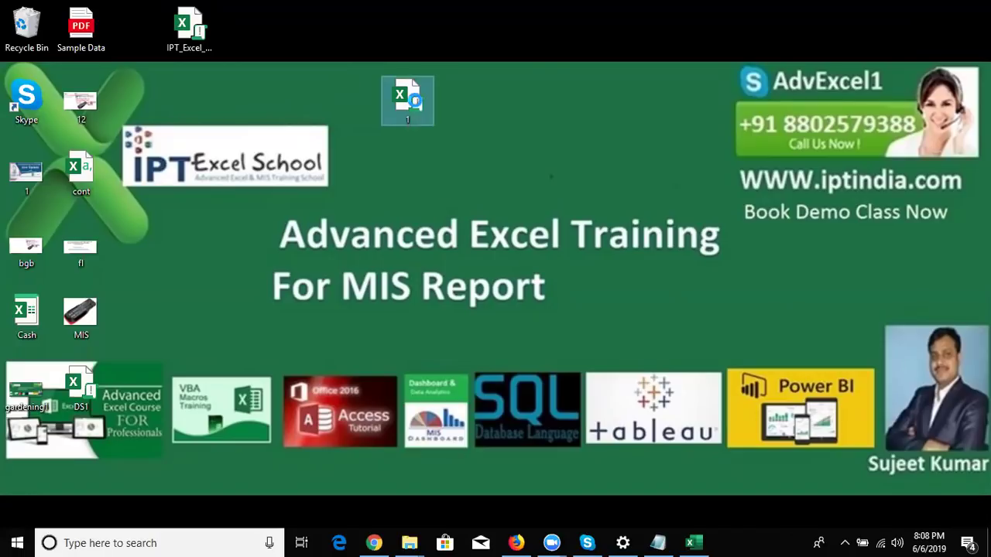
- Give file 1 the Title 'Google Contact List' and Subject 'Download from Google ID' in its Details properties
right_click(415, 100)
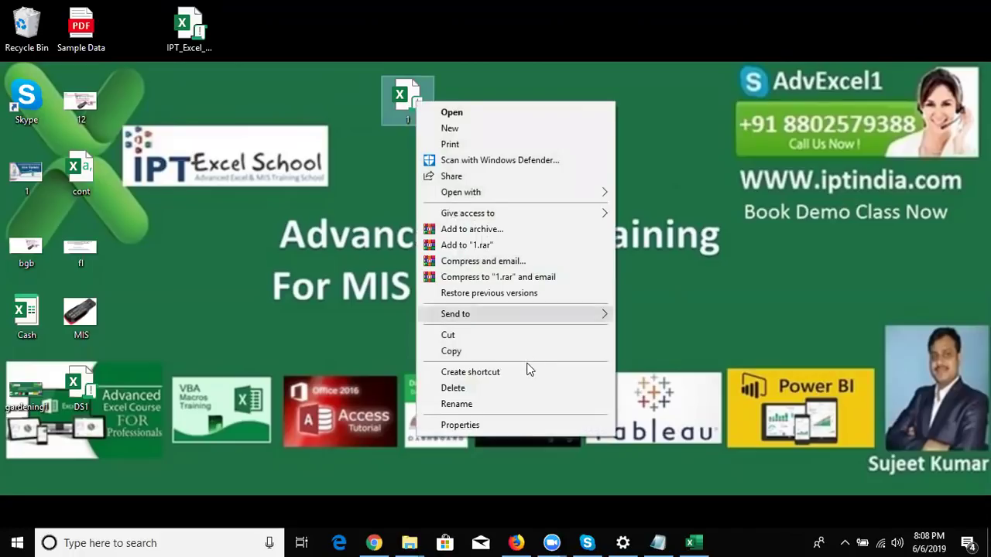
left_click(497, 419)
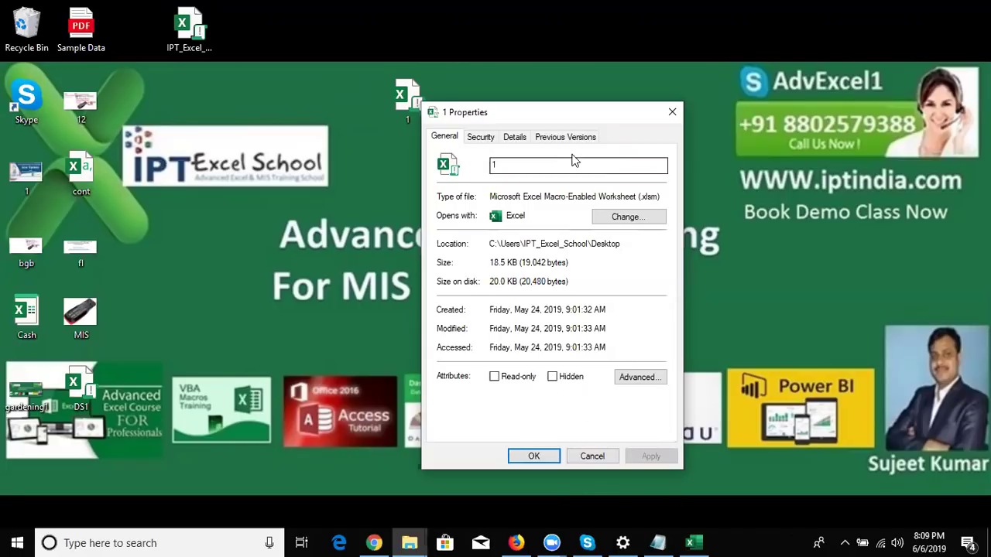
left_click(517, 137)
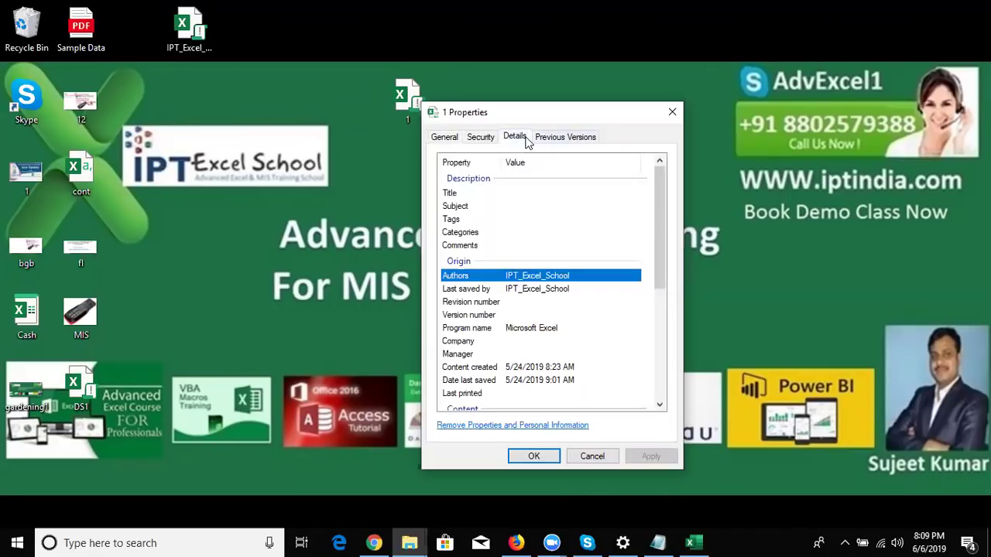
left_click(521, 196)
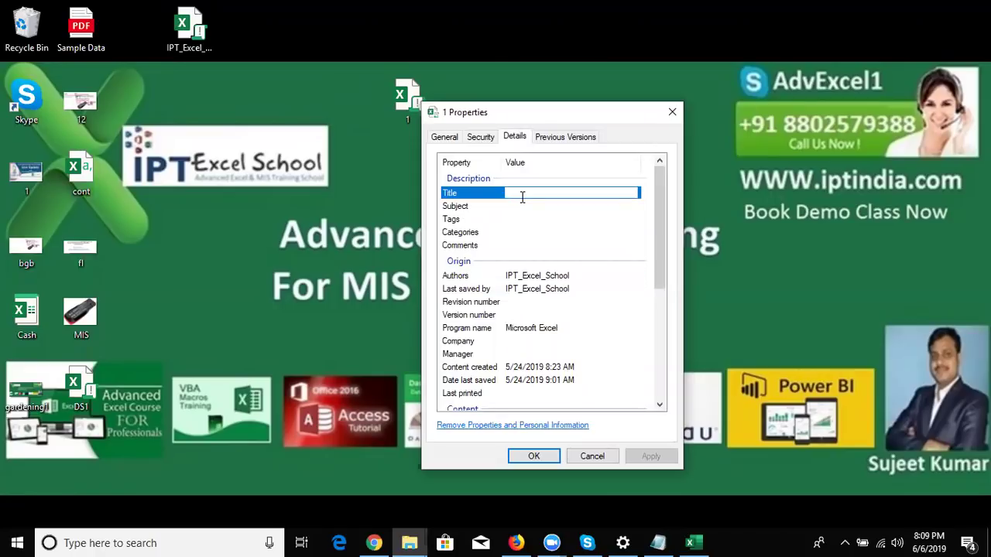
type("Gog")
key("BackSpace")
type("ogle ")
type("Contact ")
type("List")
left_click(541, 208)
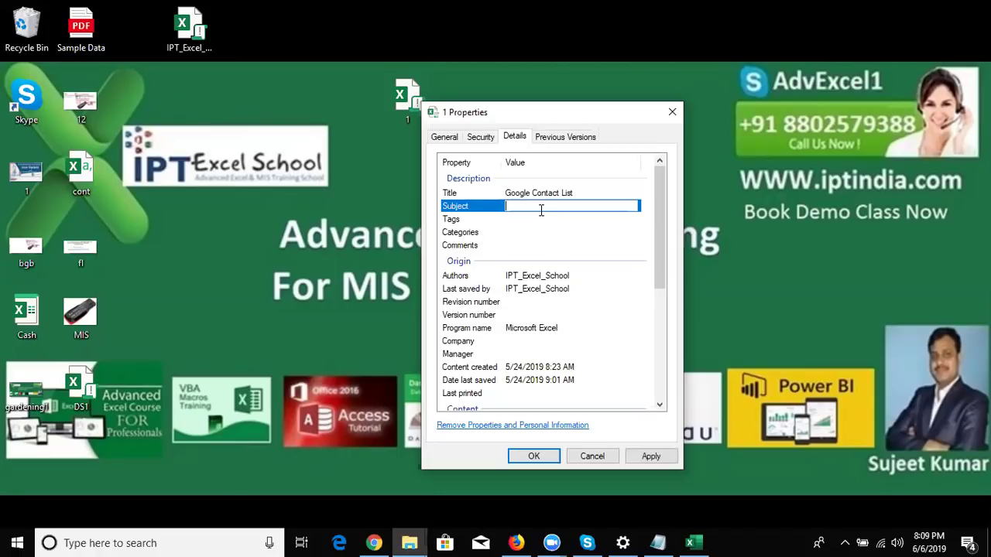
type("Download from ")
type("Goo")
type("gle")
type(" ID")
left_click(542, 219)
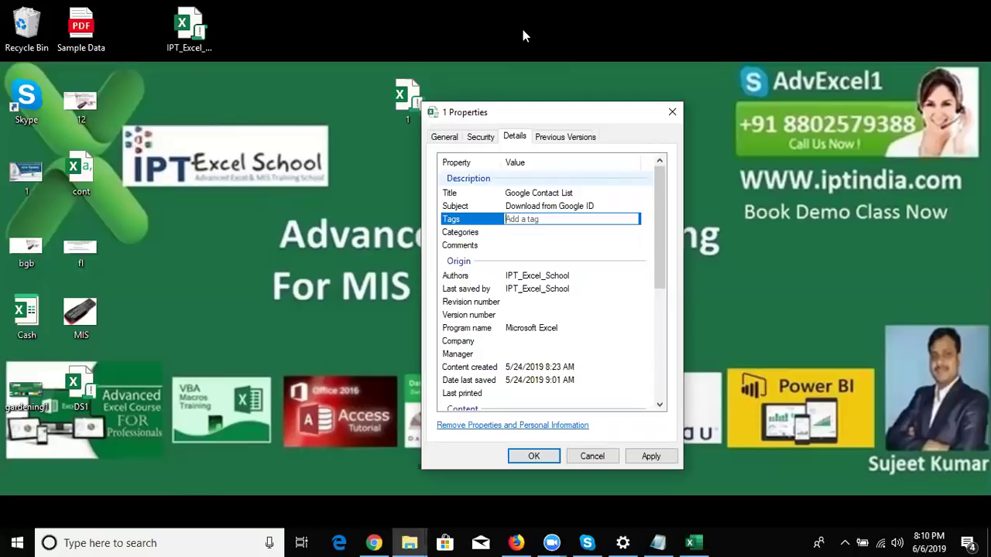
- Tag file 1 with SData, Email and MKt, then apply the changes and close Properties
type("Data")
key("BackSpace")
key("BackSpace")
key("BackSpace")
key("BackSpace")
type("SData")
type(";")
type("Email")
type(";")
type("Co")
key("BackSpace")
key("BackSpace")
key("BackSpace")
type("MKt")
left_click(480, 245)
left_click(654, 457)
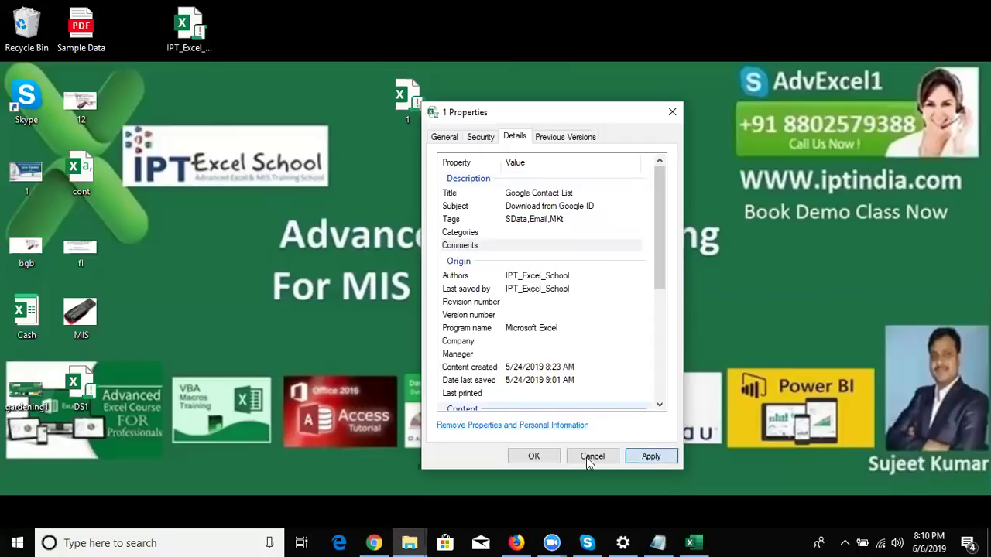
left_click(540, 456)
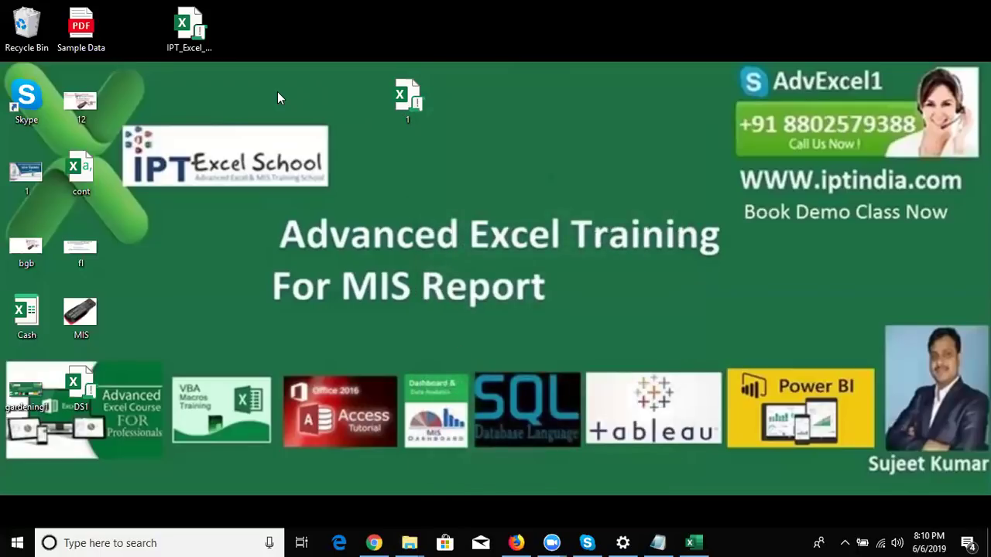
- Refresh the desktop and open the Desktop folder in the File Explorer window
right_click(532, 142)
left_click(564, 187)
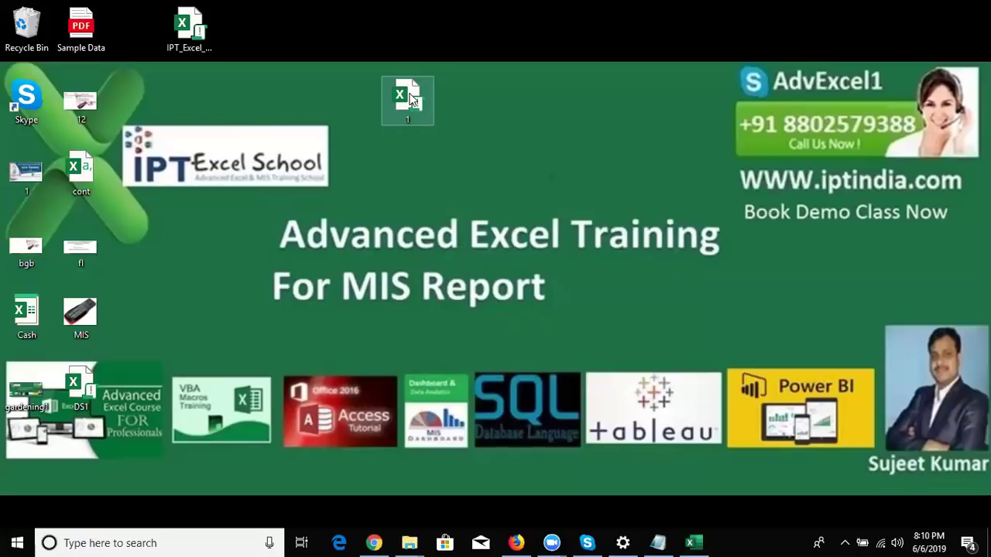
mouse_move(410, 98)
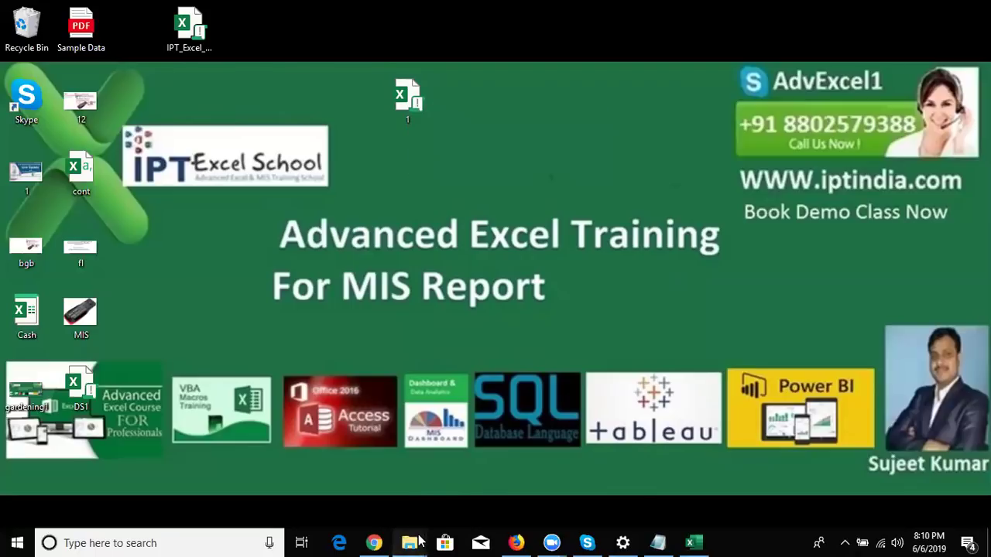
mouse_move(412, 541)
left_click(295, 489)
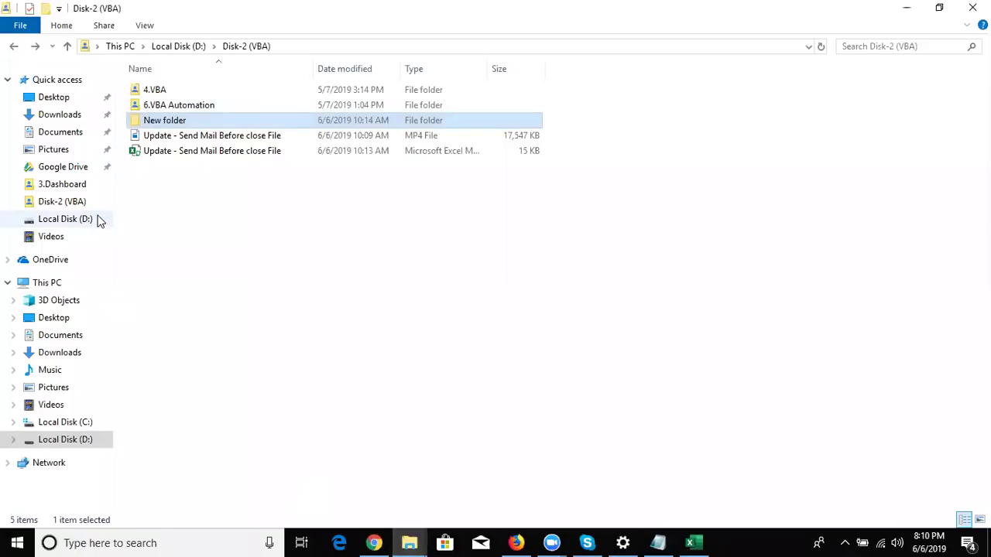
left_click(66, 97)
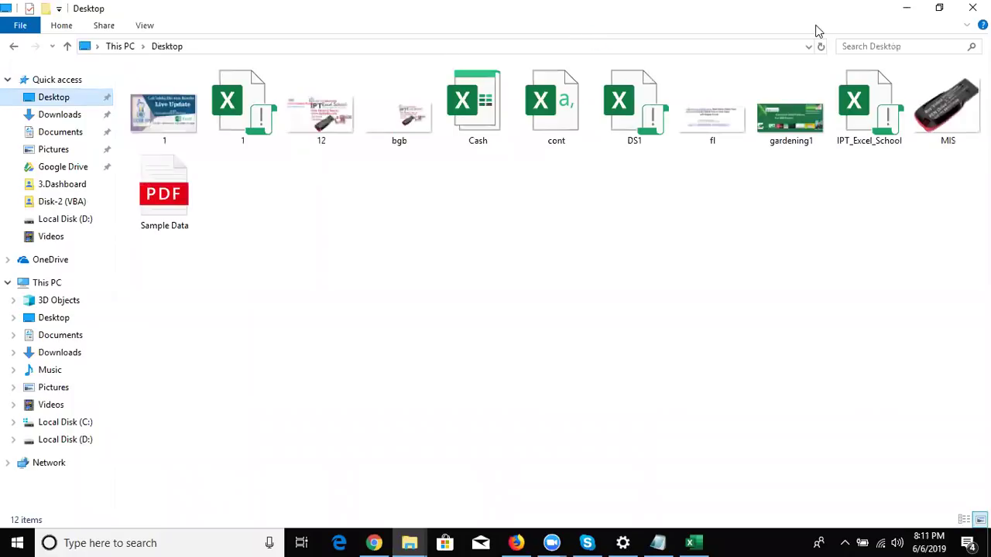
- Search the Desktop folder for mkt, finding files 1 and cont, then show the desktop
left_click(862, 42)
type("mkt")
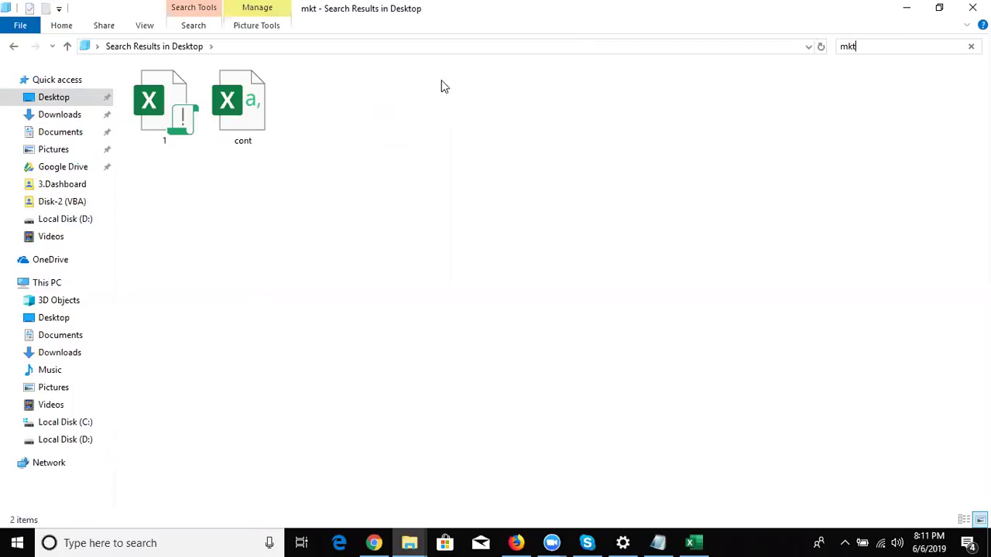
mouse_move(145, 111)
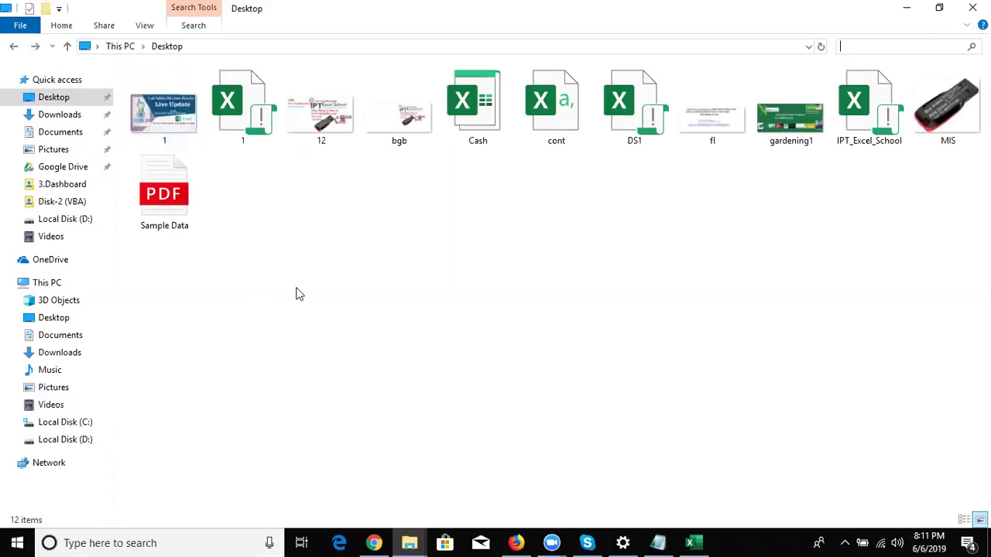
key("super+d")
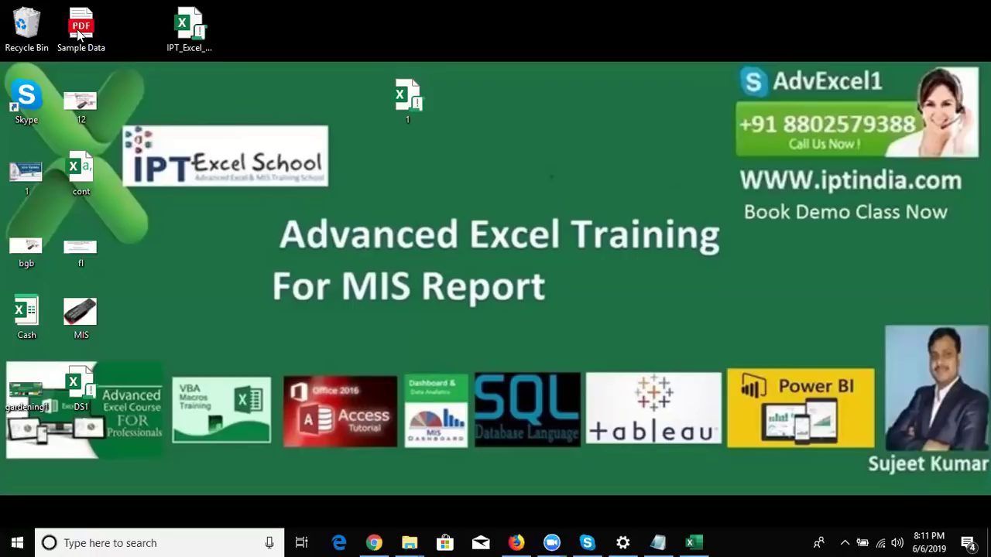
- Check file 1's desktop tooltip for its new title and subject, then return to Excel's Info page
left_click(410, 115)
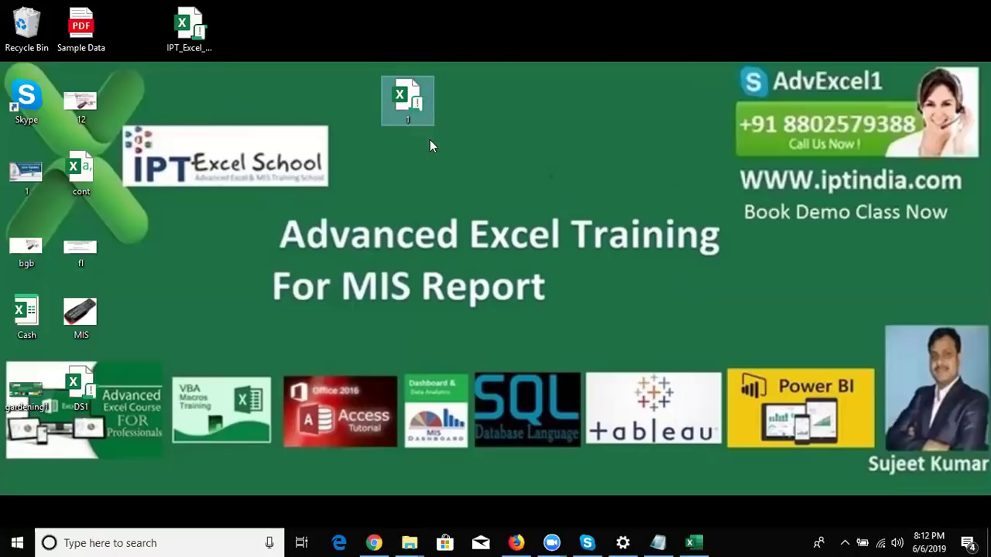
mouse_move(402, 83)
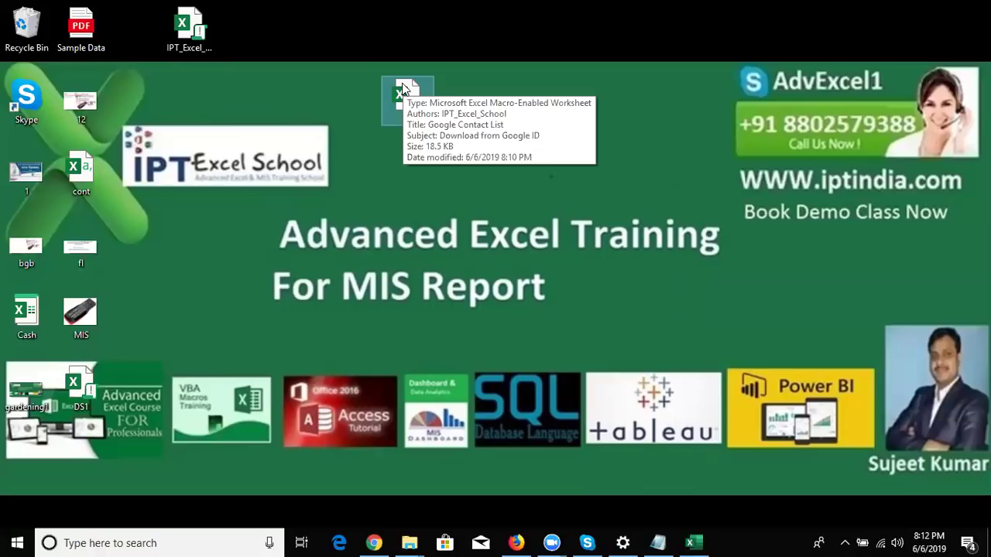
left_click(695, 542)
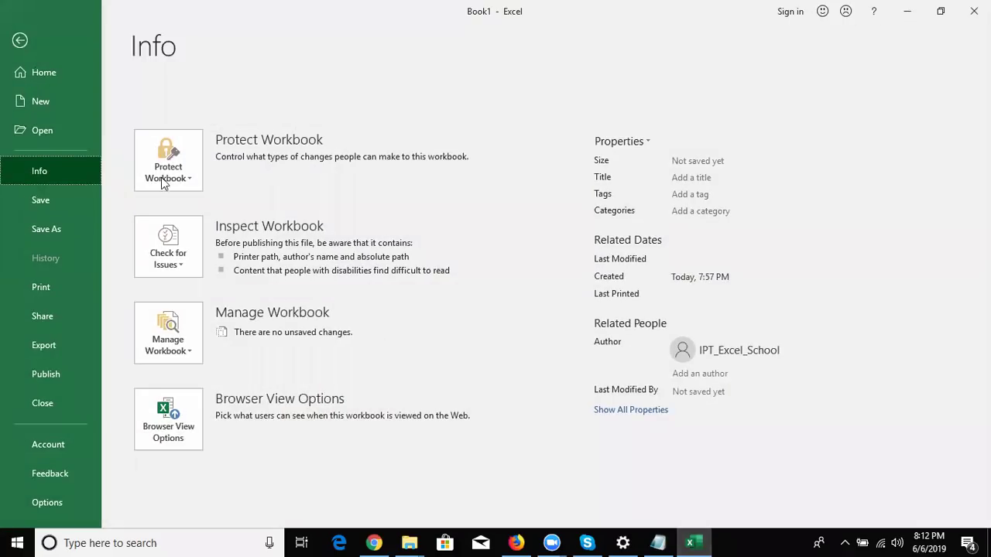
- Review the User name in Excel Options on the General page and close without changes
left_click(71, 503)
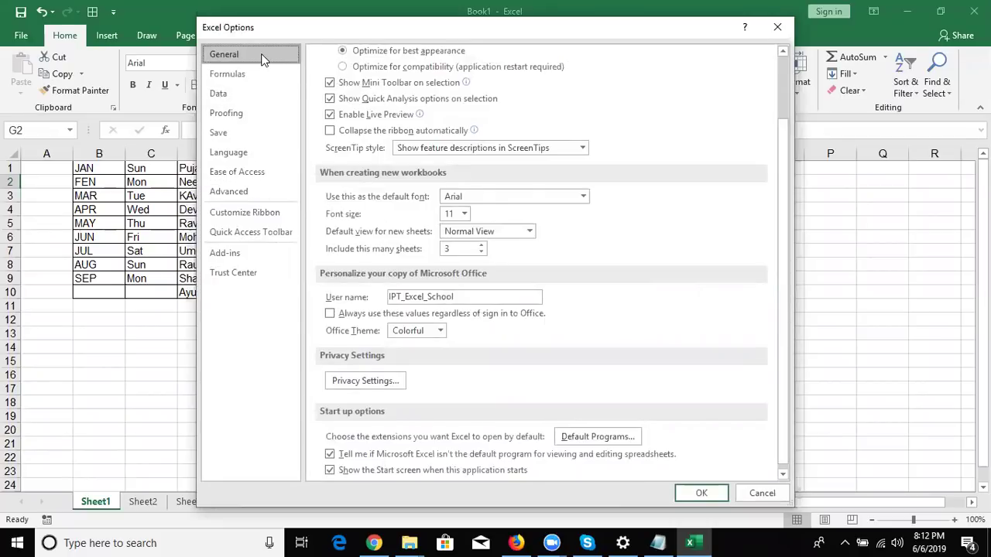
double_click(414, 302)
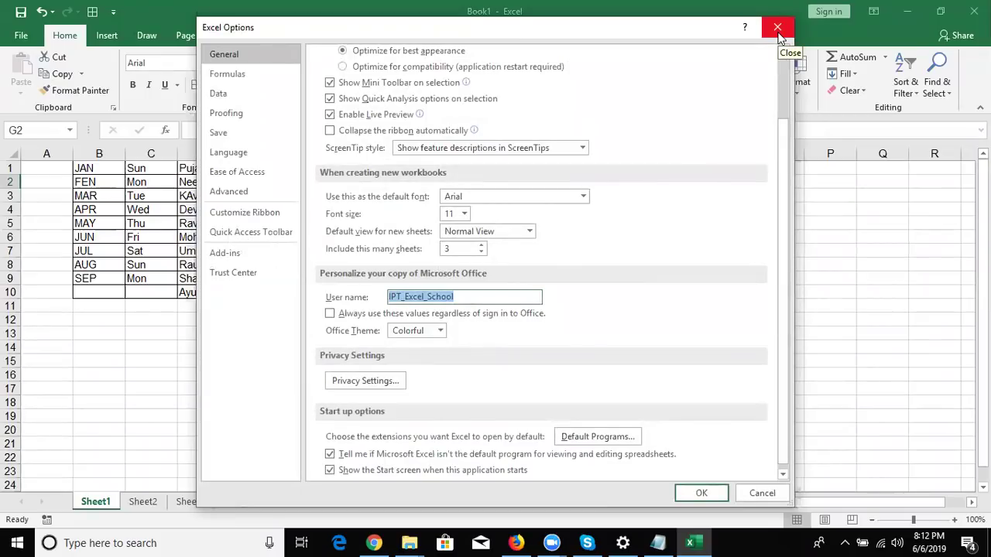
left_click(778, 31)
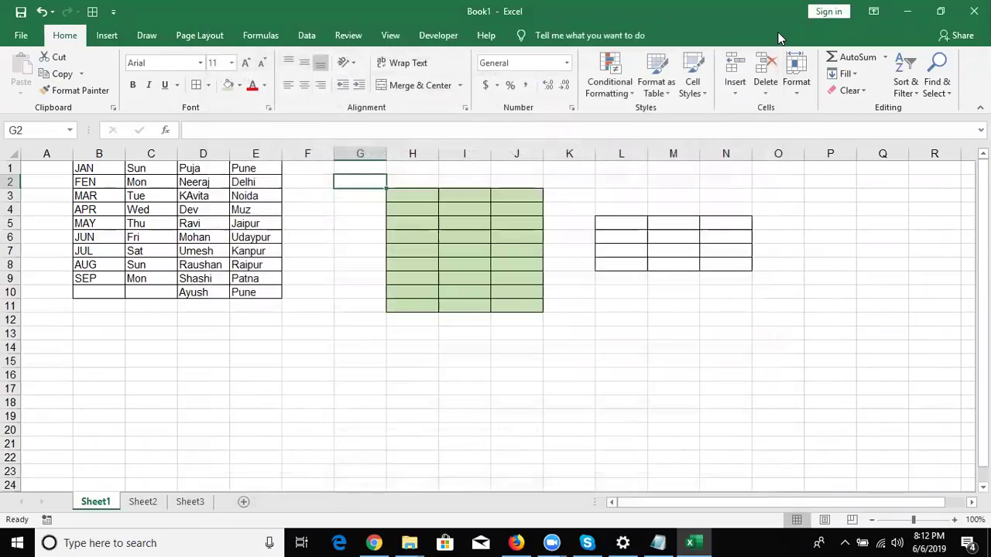
- From the desktop, check the Authors value in file 1's Properties Details, then close it unchanged
key("super+d")
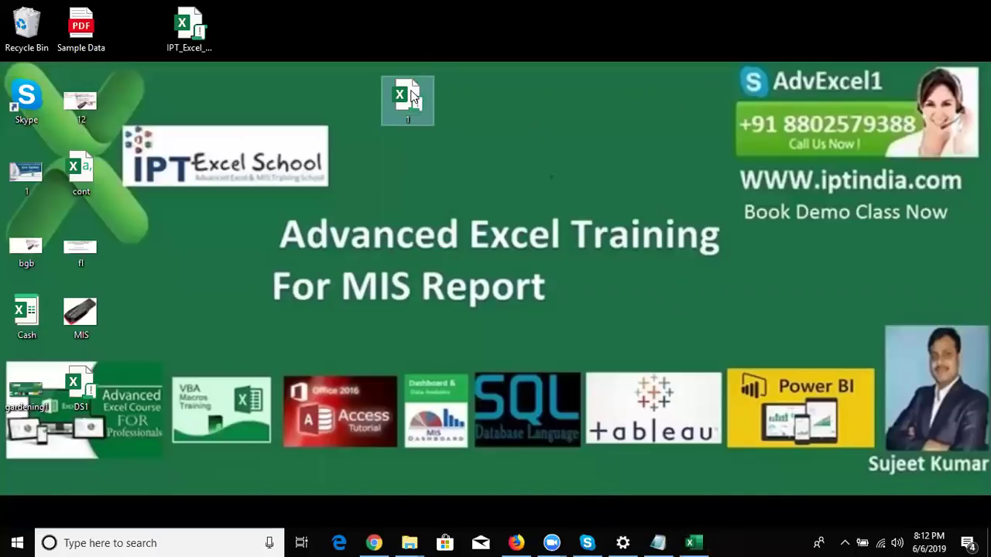
right_click(403, 89)
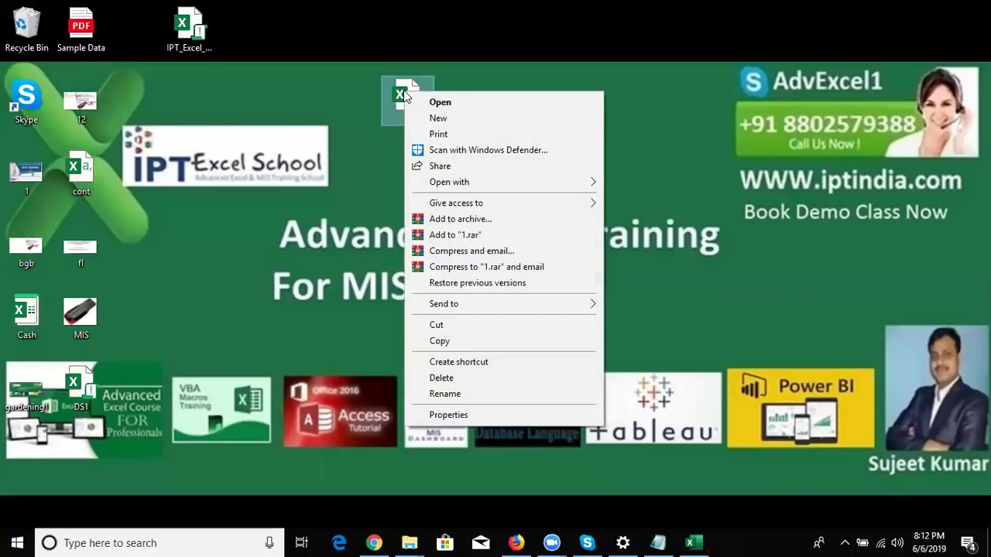
left_click(506, 413)
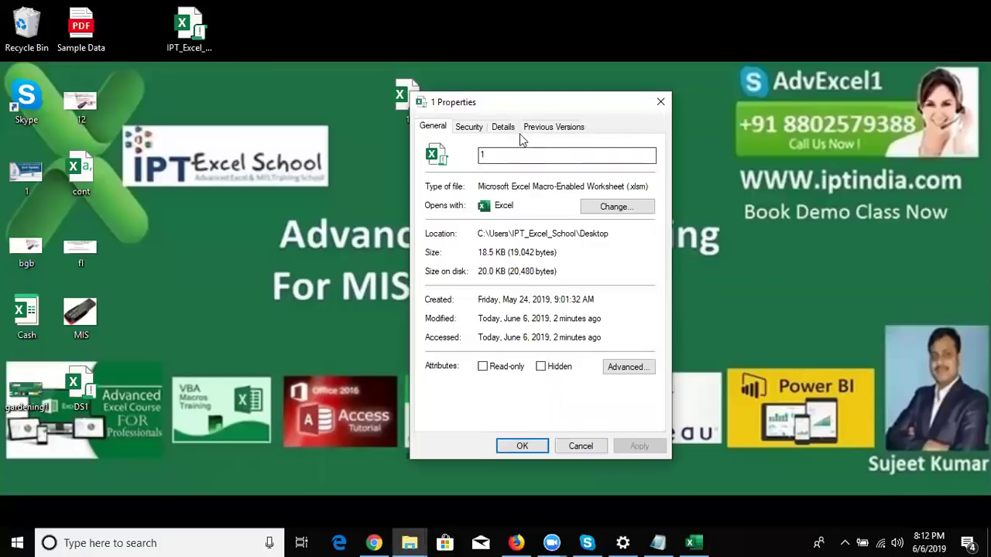
left_click(503, 127)
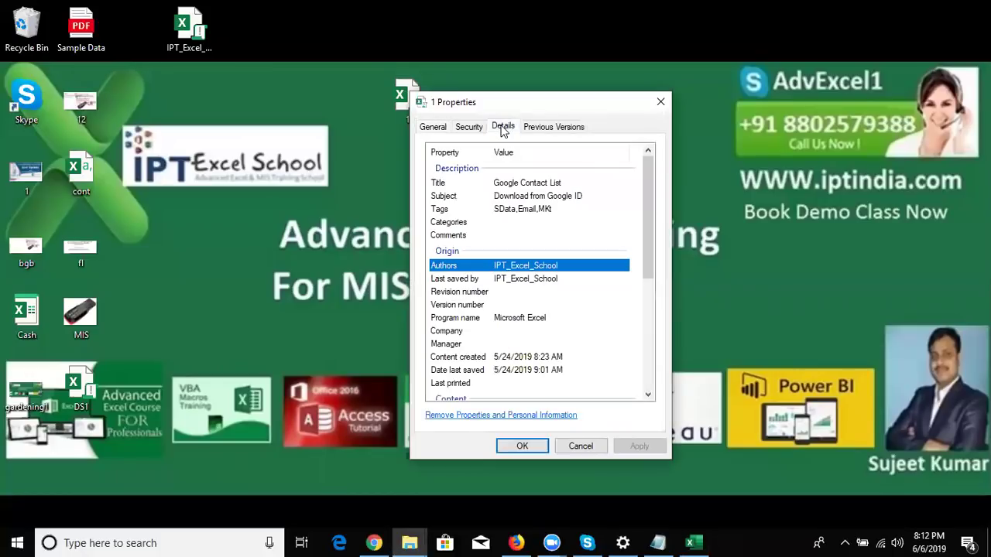
left_click(511, 266)
key("Escape")
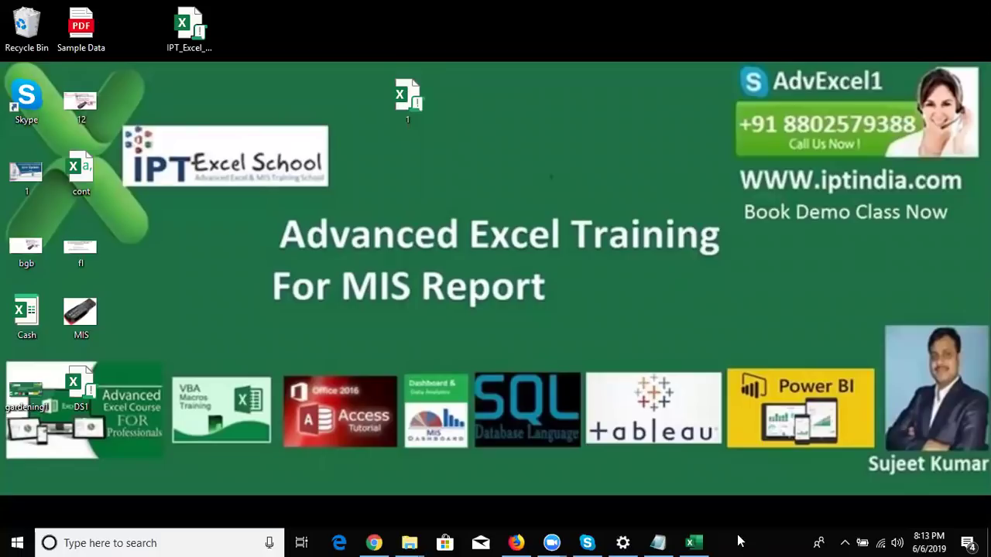
- Bring Book1 back, select cells C2 and B3, and open Save As with Ctrl+S
left_click(696, 541)
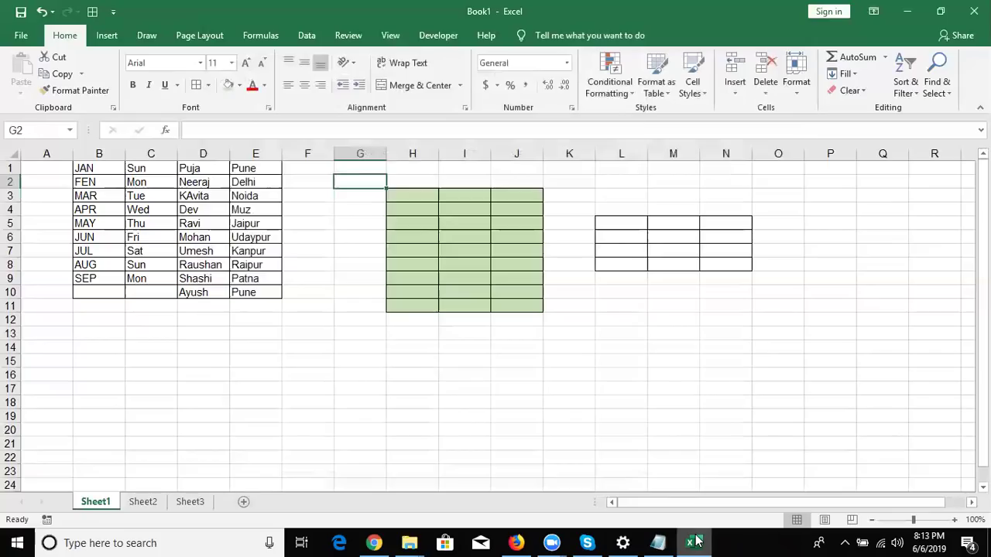
left_click(128, 182)
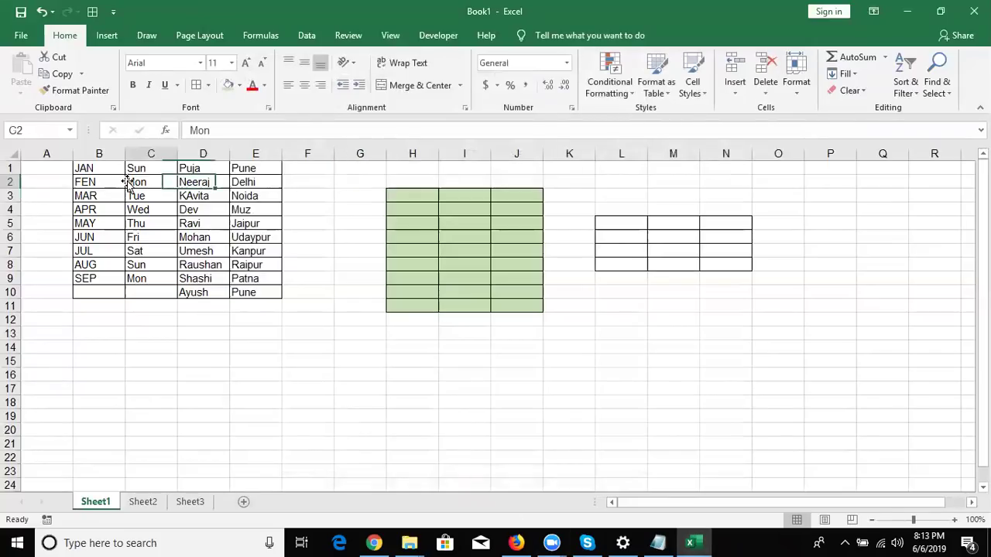
left_click(101, 196)
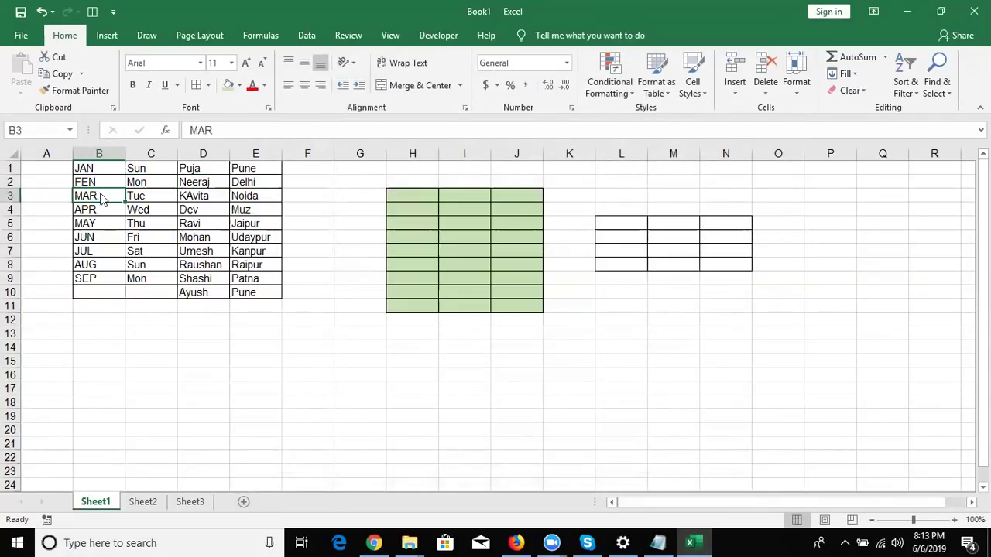
key("ctrl+s")
- In the full Save As dialog at Documents, set Book1 to save as Excel Macro-Enabled Workbook
left_click(194, 260)
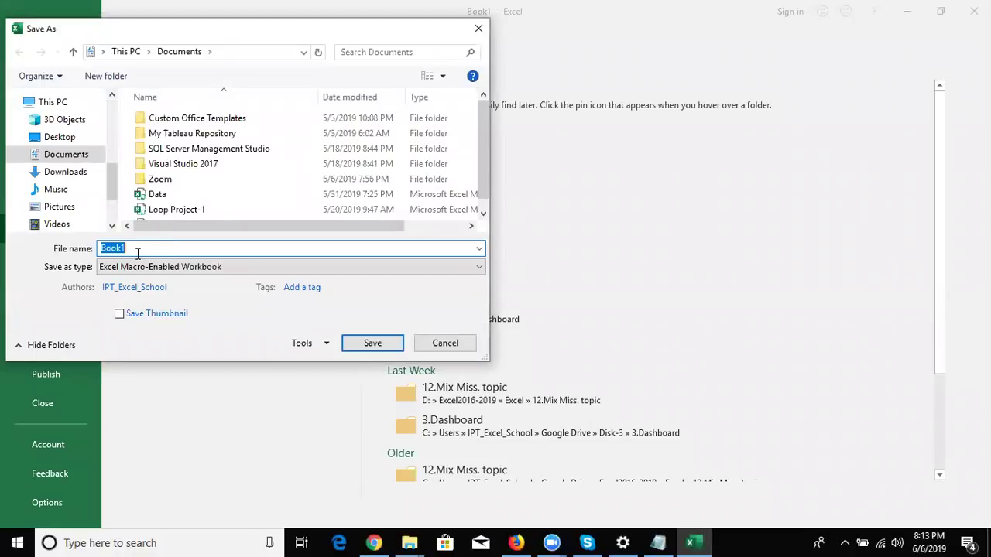
left_click(138, 253)
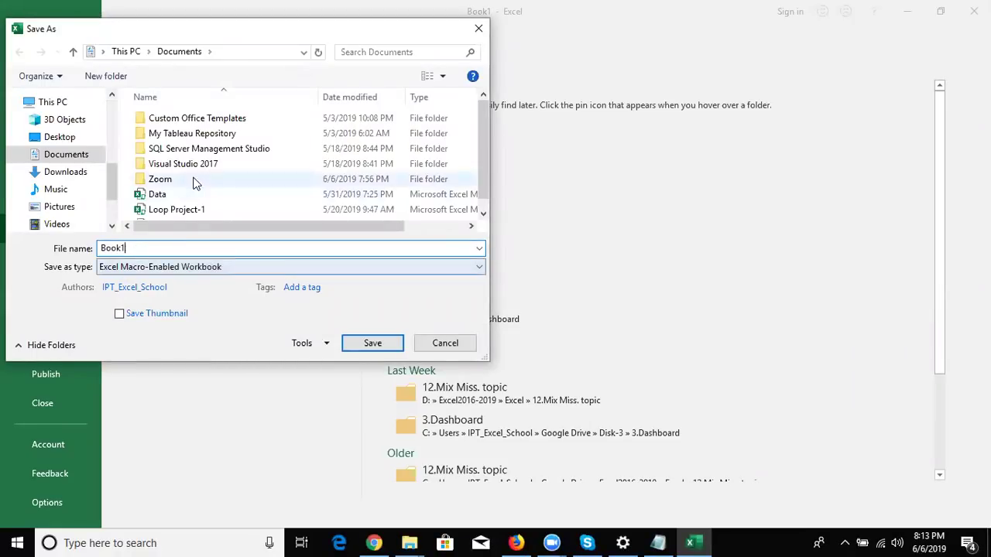
left_click(174, 265)
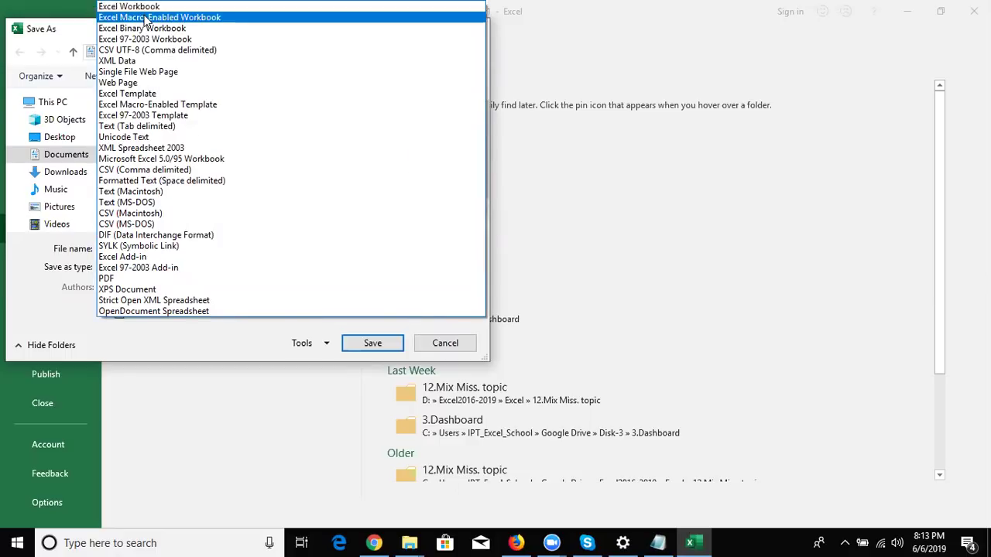
left_click(145, 18)
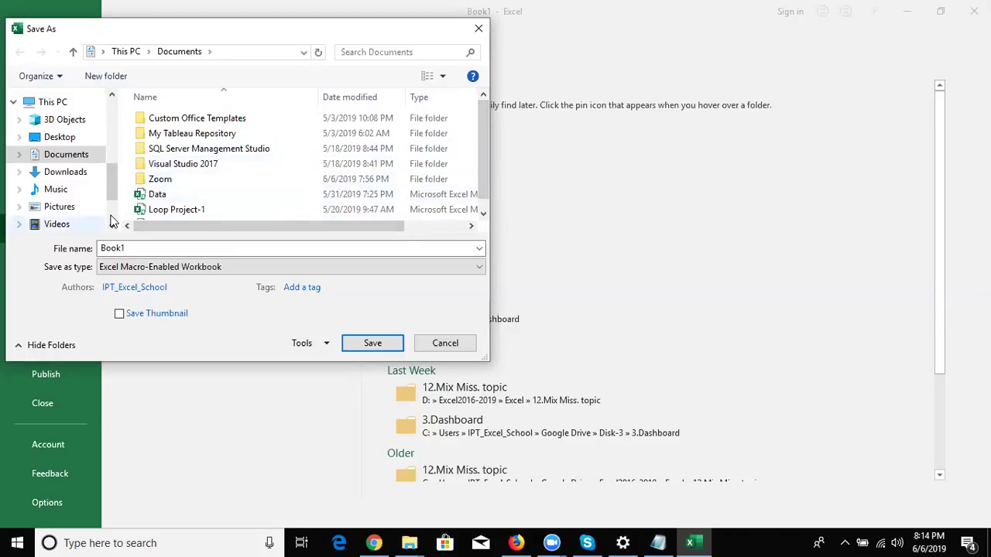
- Browse the Save As dialog to Local Disk (D:) as the save location
scroll(108, 223, "down", 2)
left_click(91, 184)
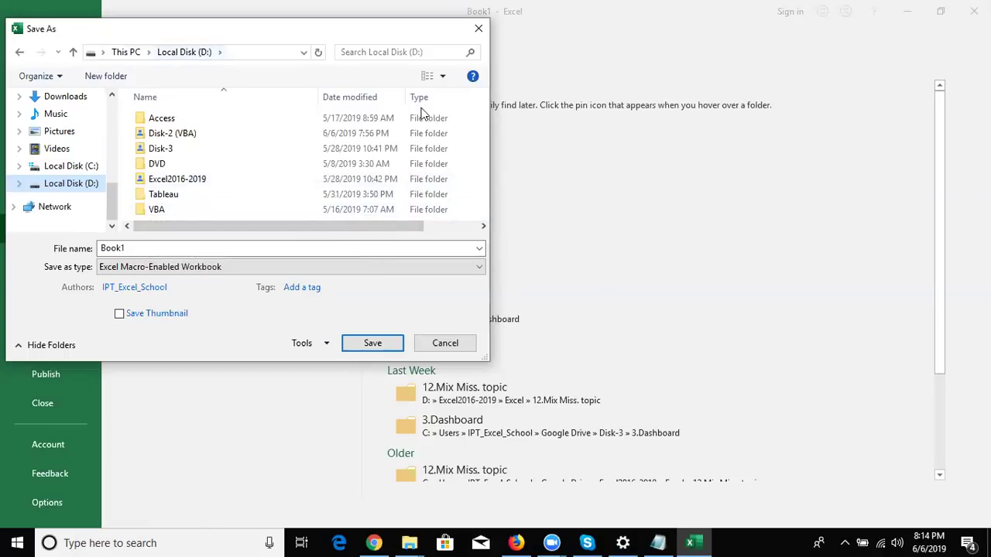
- Cancel the Save As dialog and select the Default local file location path in Excel Options' Save settings
left_click(479, 31)
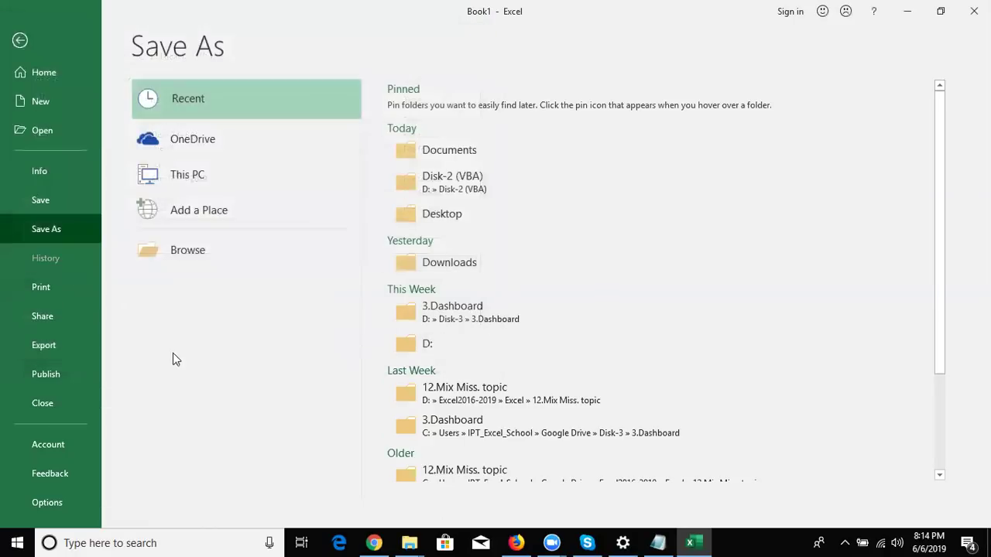
left_click(28, 503)
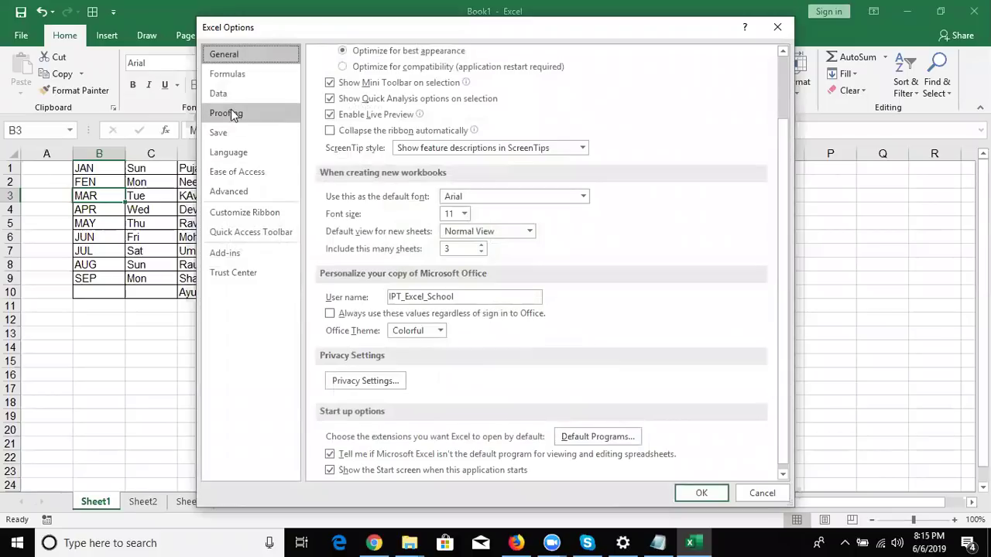
left_click(231, 133)
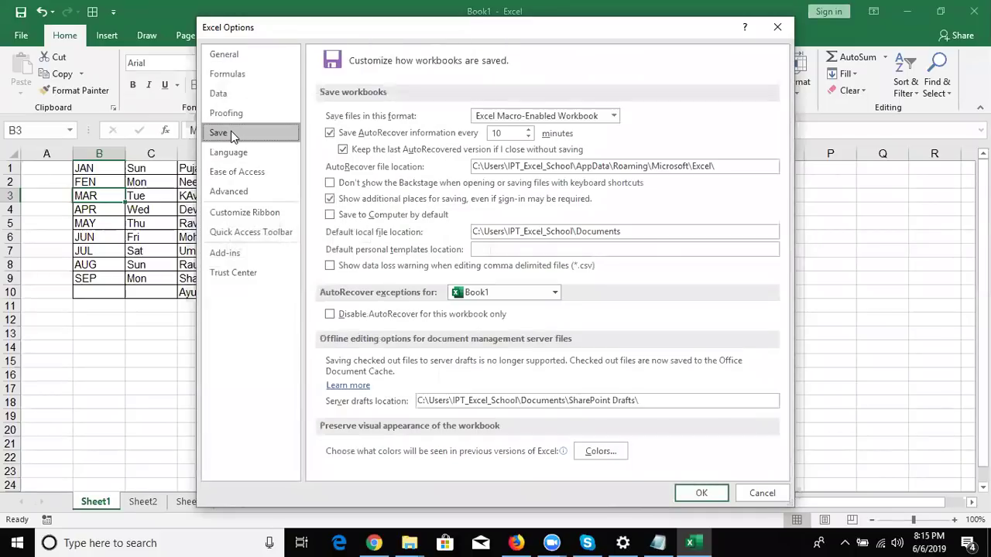
triple_click(493, 231)
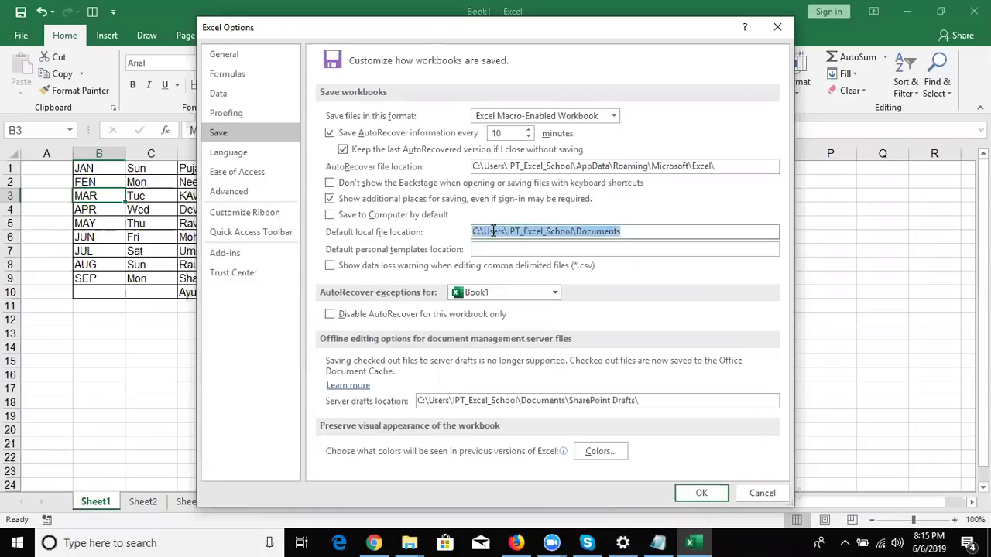
left_click(411, 542)
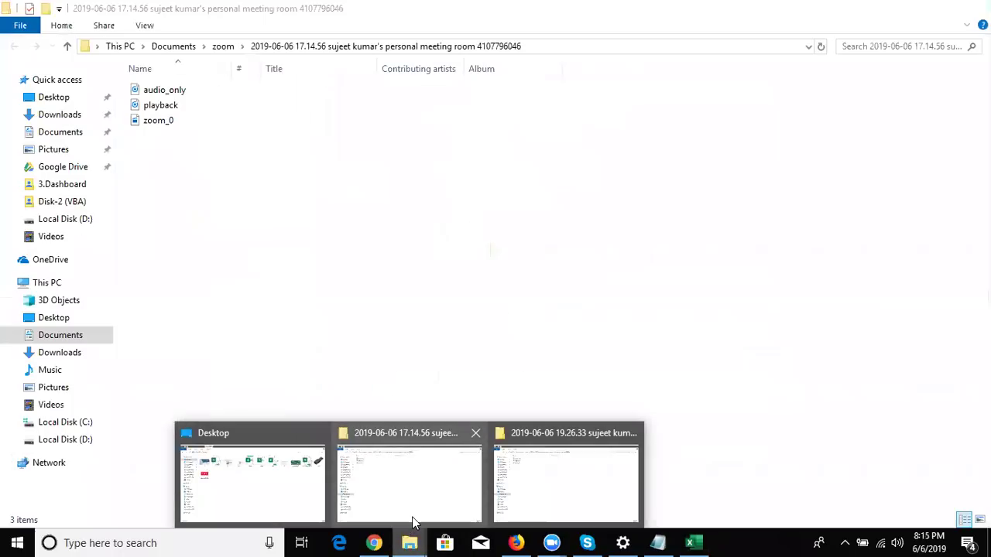
- Copy the D:\VBA folder path from File Explorer and paste it as Excel's default local file location
left_click(411, 503)
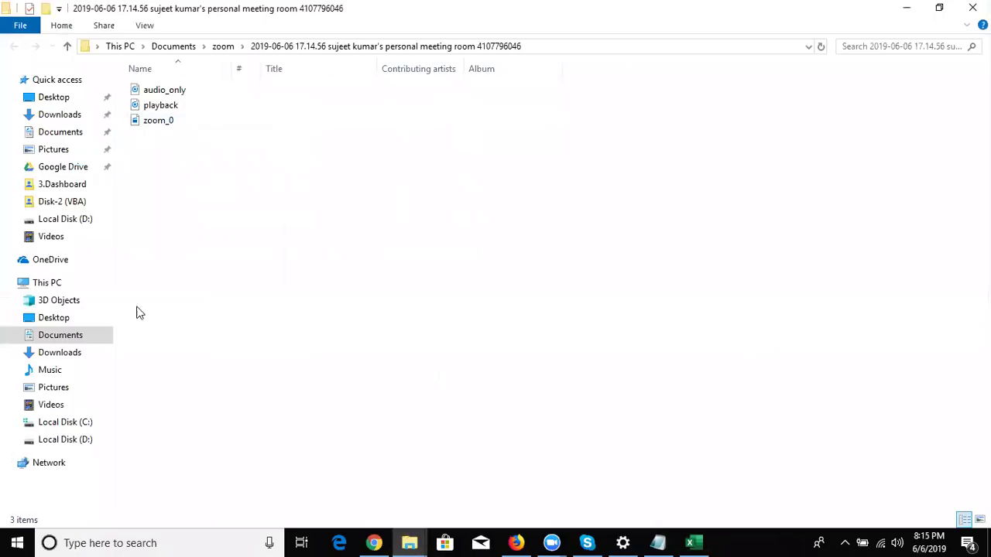
left_click(90, 439)
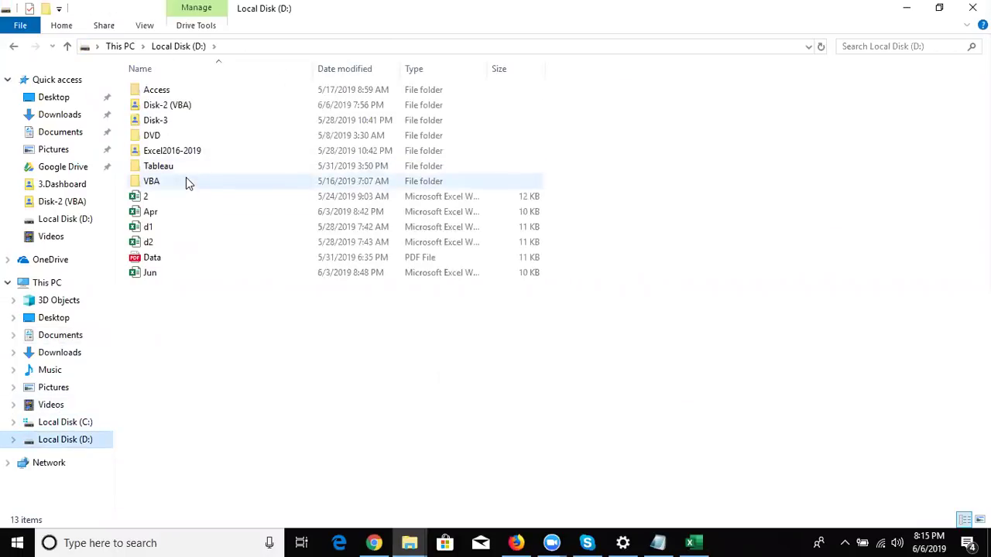
double_click(186, 181)
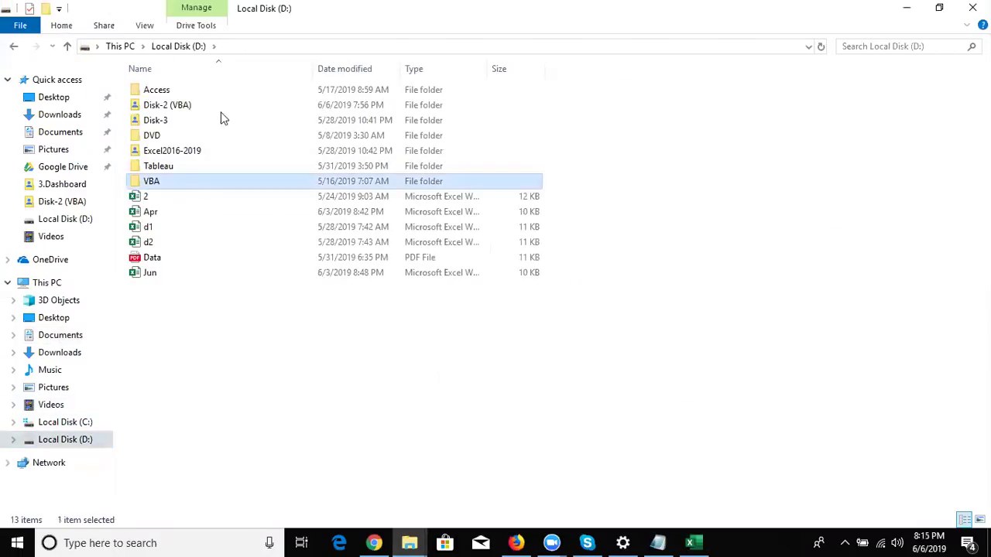
left_click(289, 50)
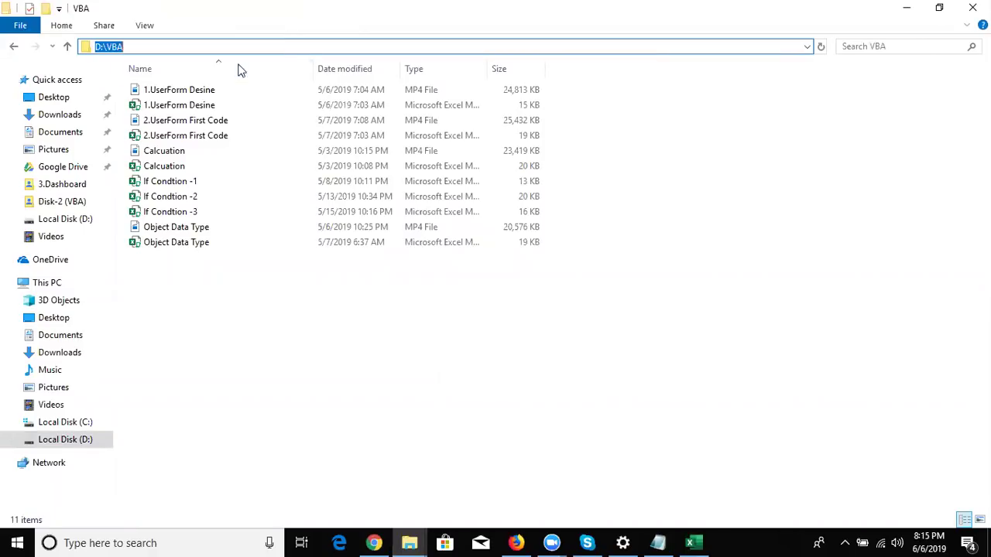
key("Escape")
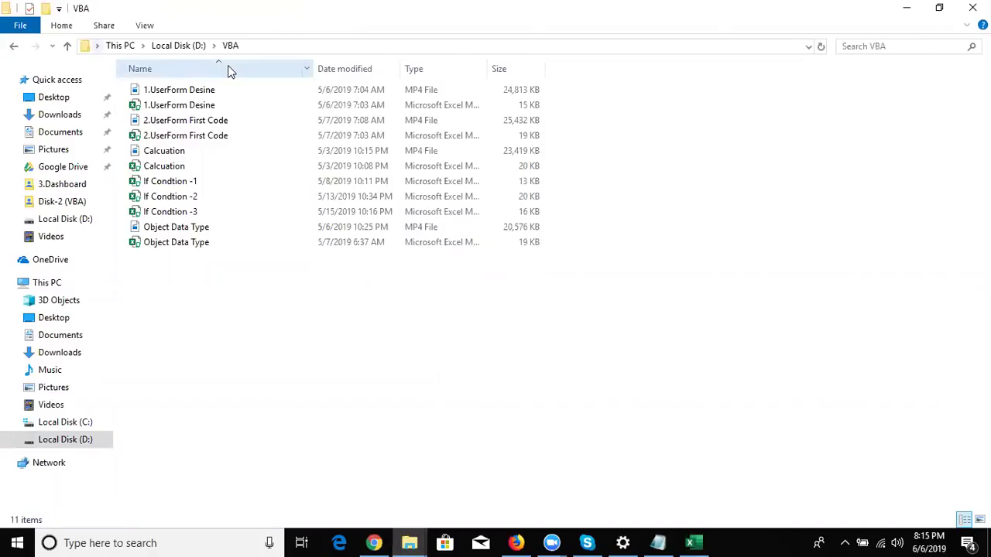
key("alt+Tab")
type("D:\\VBA")
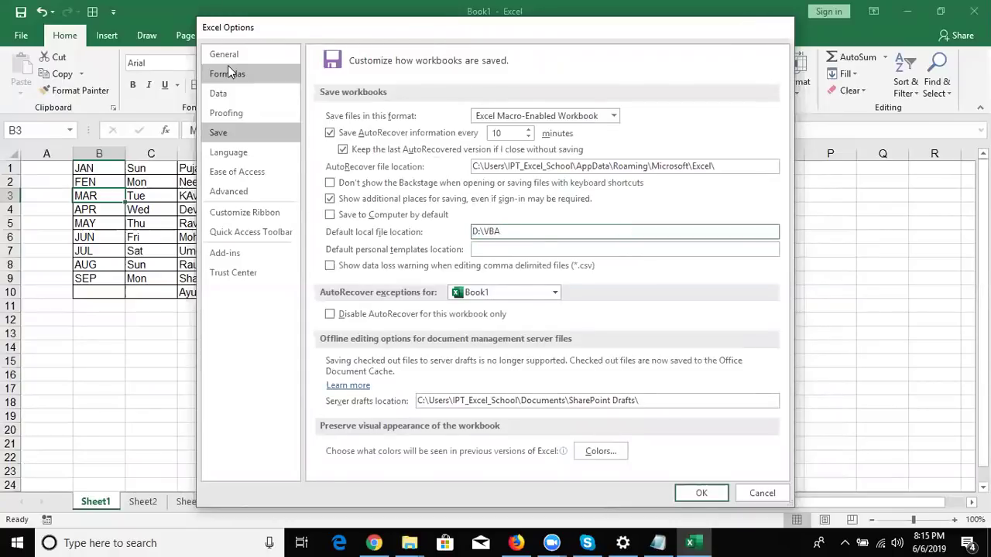
- Confirm D:\VBA as the default save location, then select cells in column E down to E17
key("Return")
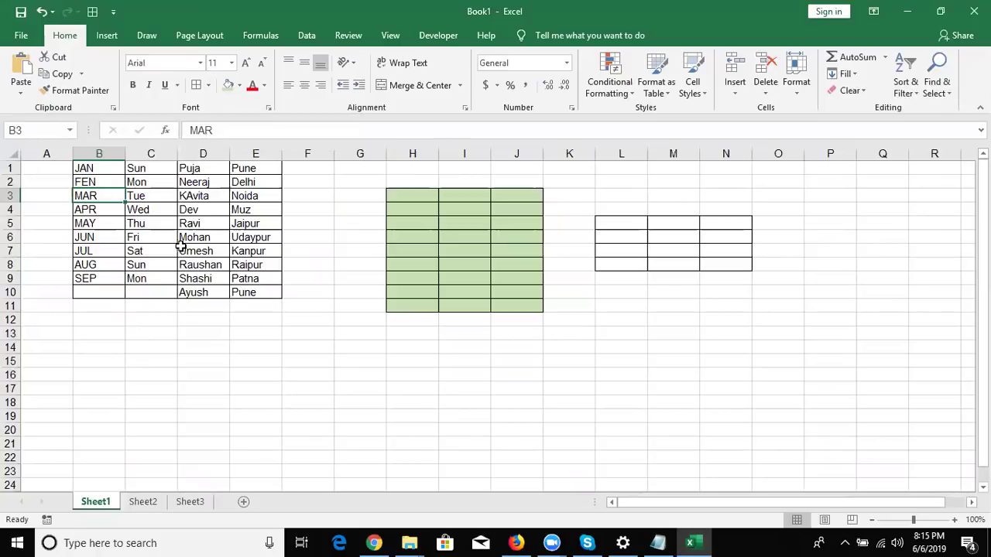
left_click(241, 278)
left_click(255, 344)
key("Down")
key("Down")
key("Down")
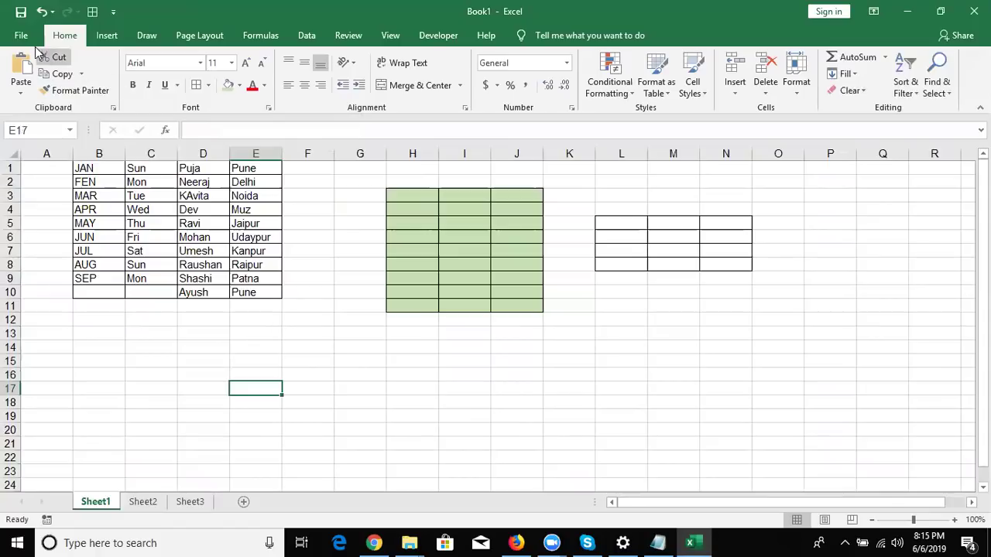
- Open Excel Options' Advanced page and confirm the After pressing Enter direction stays Down
left_click(32, 39)
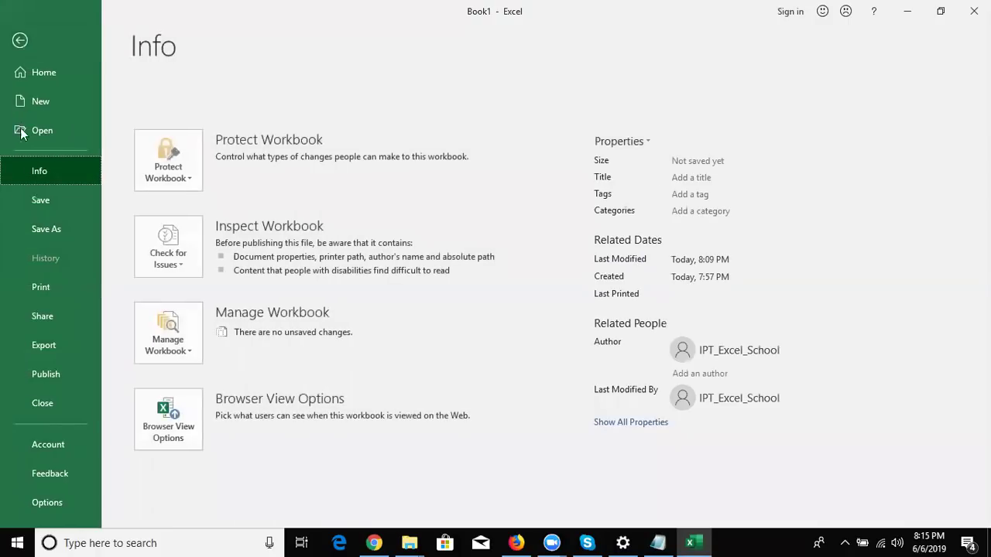
left_click(66, 499)
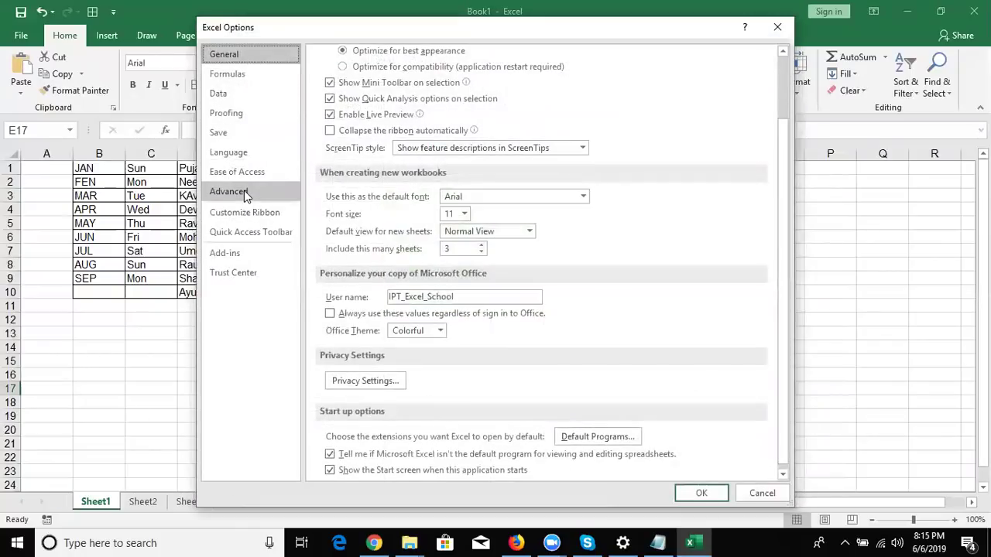
left_click(244, 191)
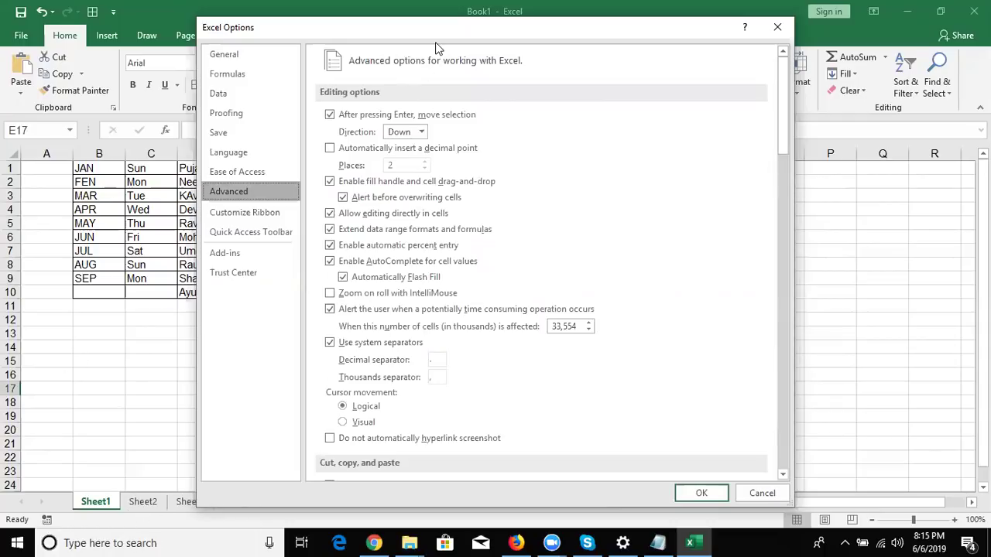
left_click_drag(474, 27, 656, 14)
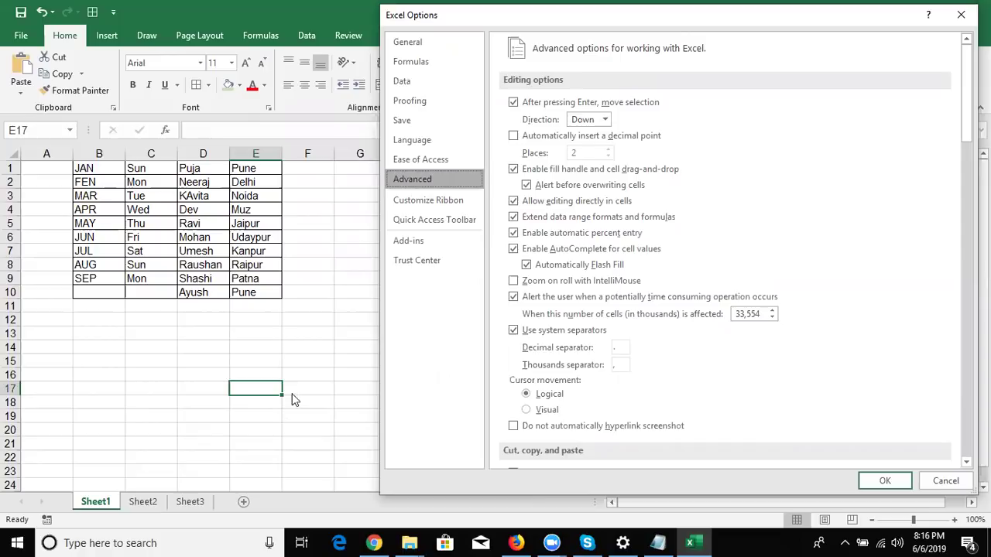
left_click(514, 170)
left_click(603, 120)
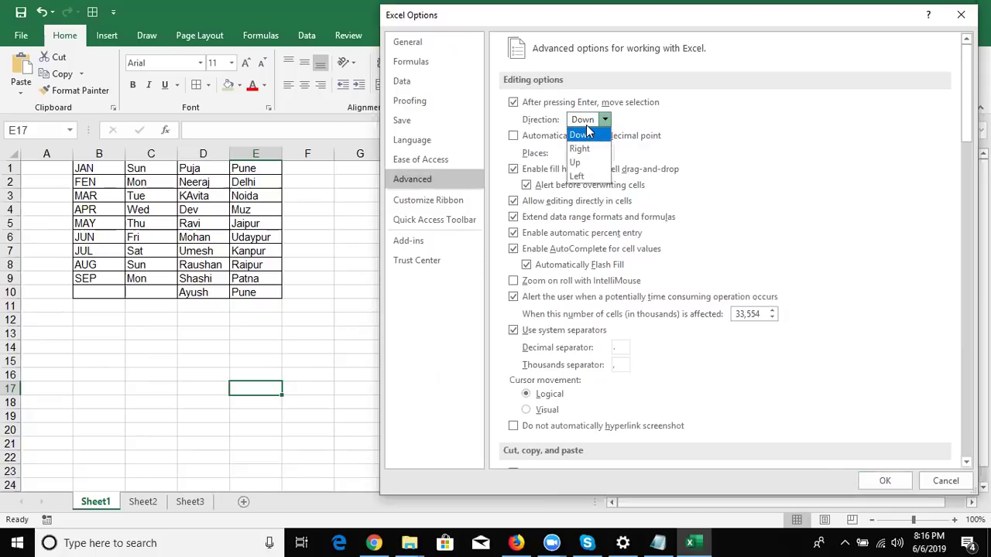
left_click(491, 313)
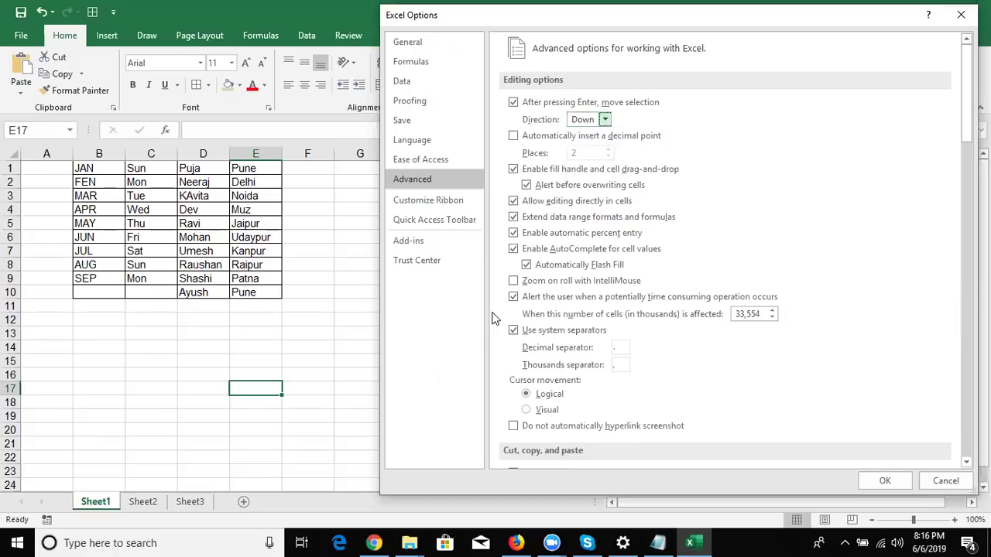
- Turn off Show sheet tabs, Show vertical scroll bar and Show horizontal scroll bar, and apply
scroll(728, 247, "down", 4)
scroll(728, 248, "down", 2)
scroll(728, 248, "down", 1)
scroll(728, 248, "down", 2)
scroll(960, 310, "down", 4)
scroll(960, 310, "down", 3)
scroll(960, 310, "down", 2)
scroll(957, 355, "down", 3)
scroll(957, 354, "down", 3)
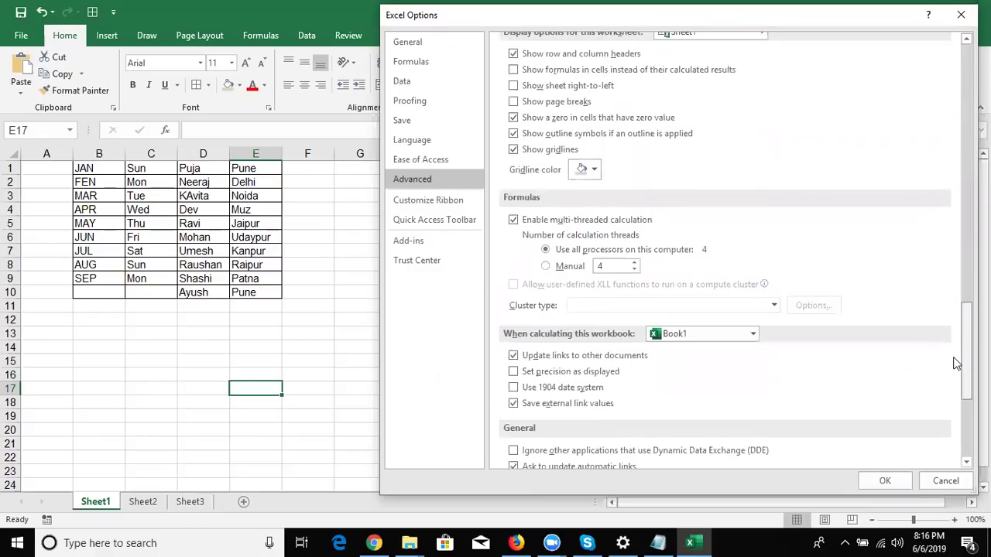
scroll(957, 368, "down", 6)
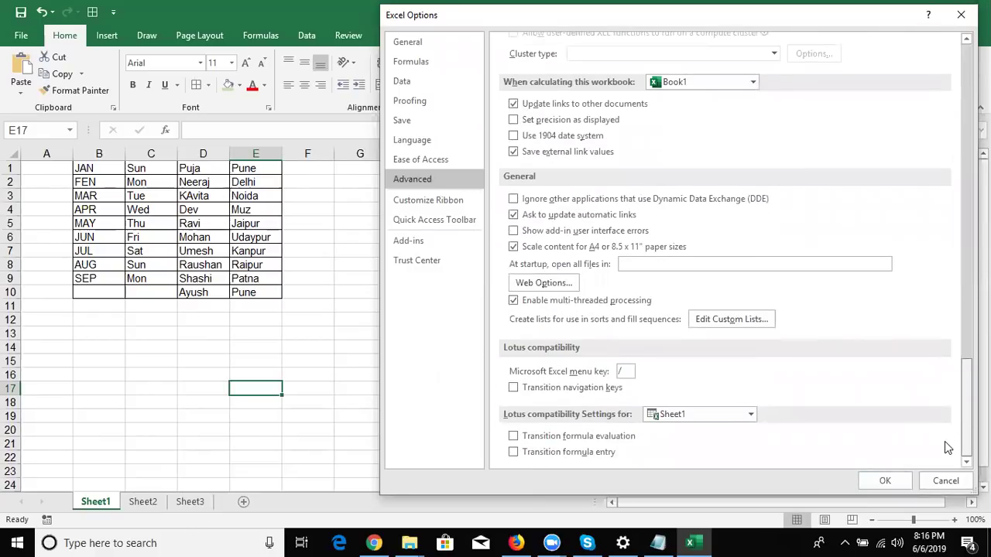
scroll(953, 404, "up", 6)
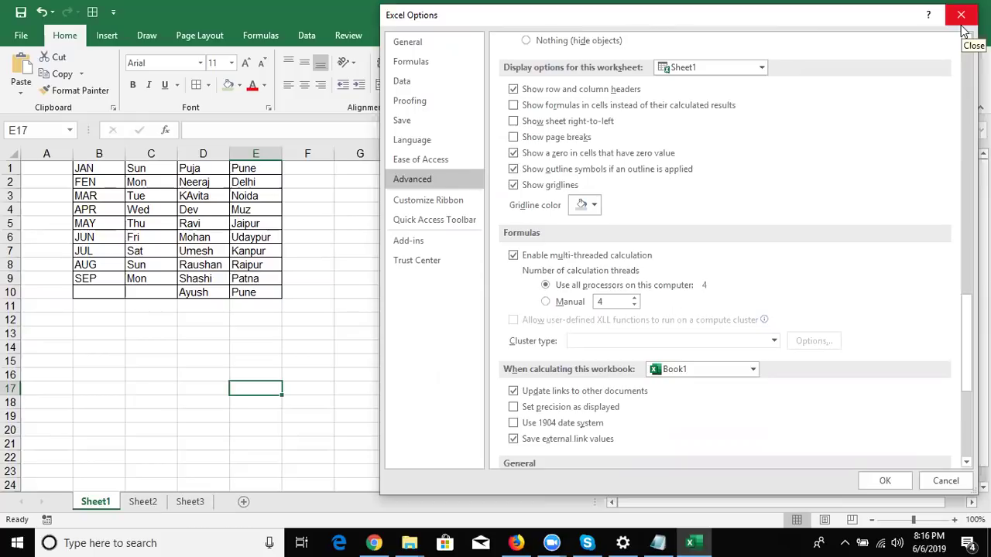
scroll(724, 250, "up", 2)
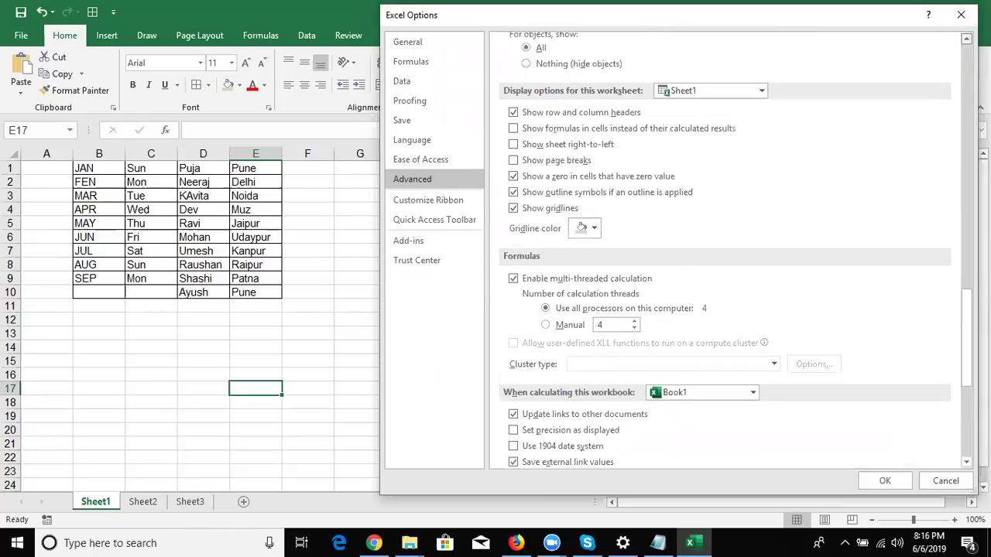
scroll(584, 96, "up", 3)
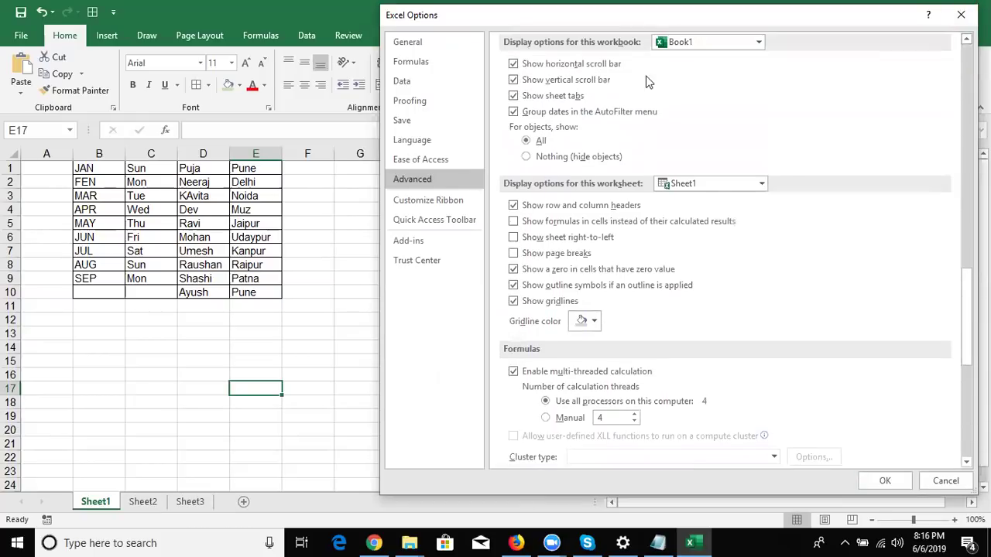
left_click(585, 95)
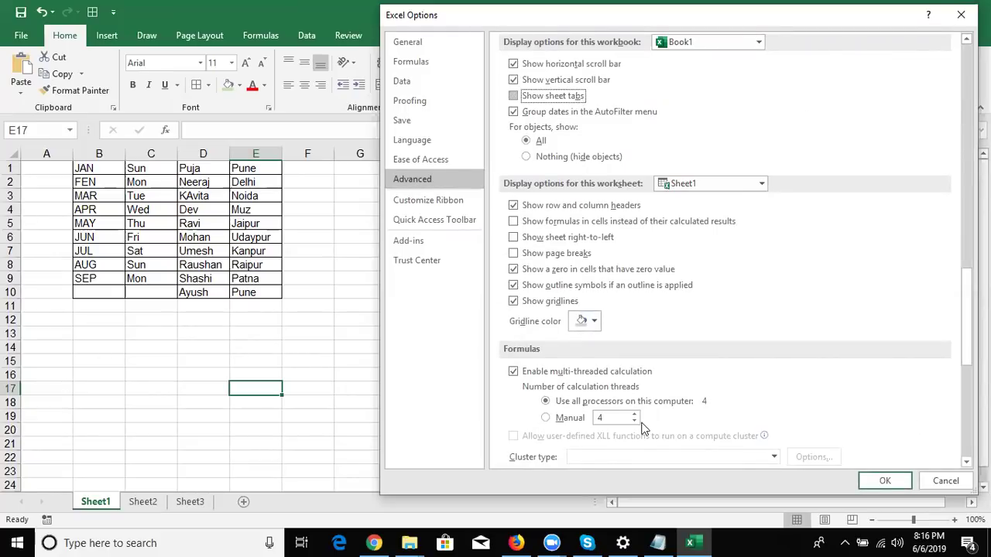
left_click(540, 80)
left_click(539, 65)
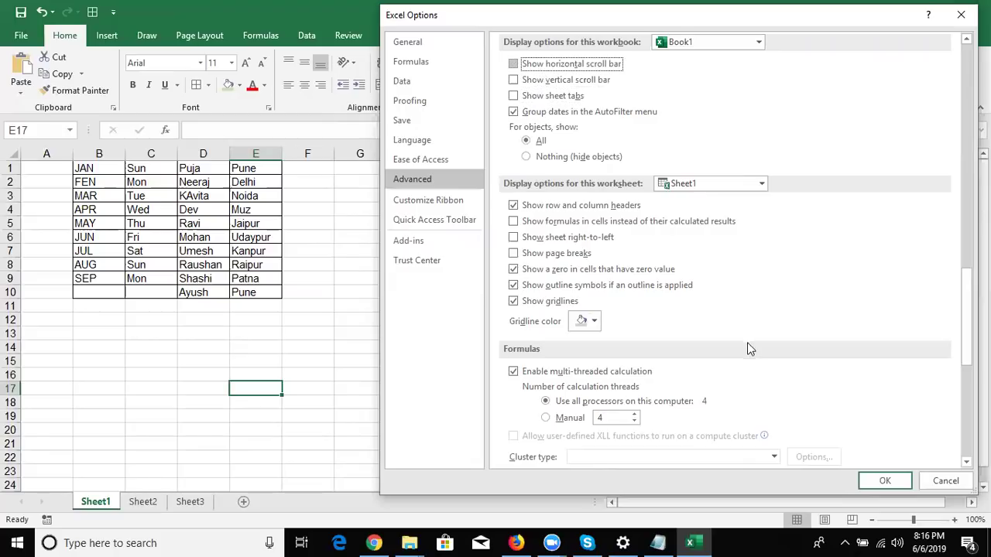
left_click(869, 485)
- Select G24:Q25 on the sheet, which now displays without sheet tabs or scroll bars
left_click_drag(865, 484, 349, 496)
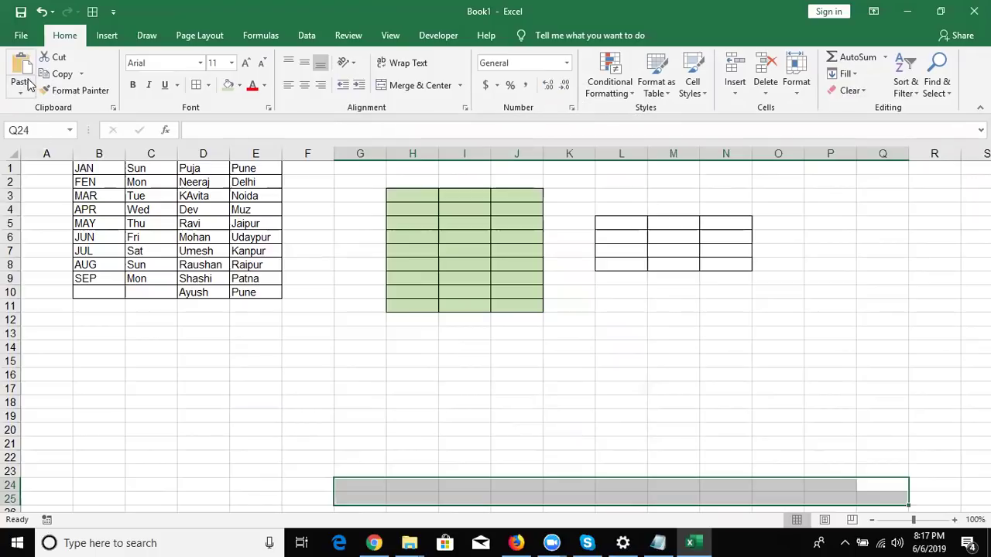
- Re-enable Show sheet tabs and both vertical and horizontal scroll bars in Advanced options, then OK
left_click(21, 35)
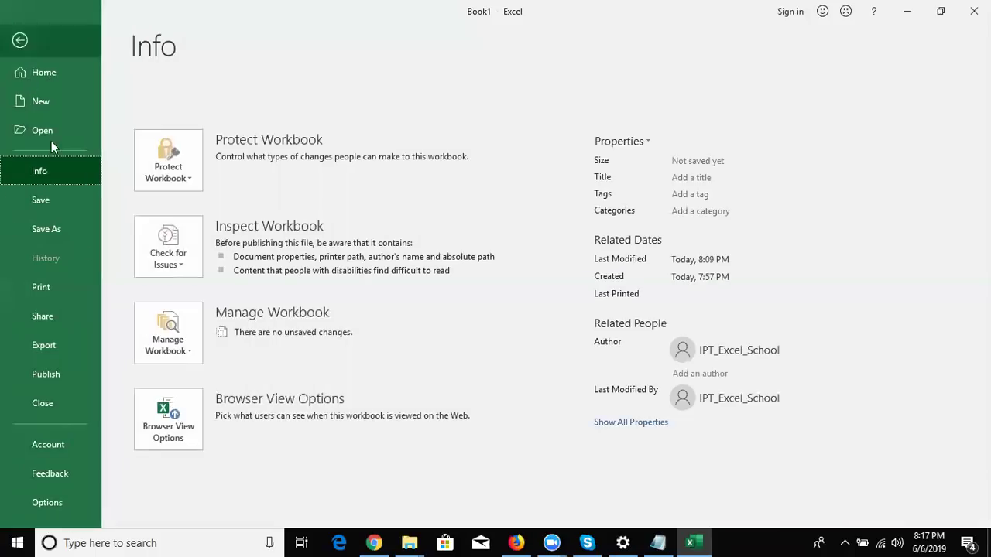
left_click(77, 502)
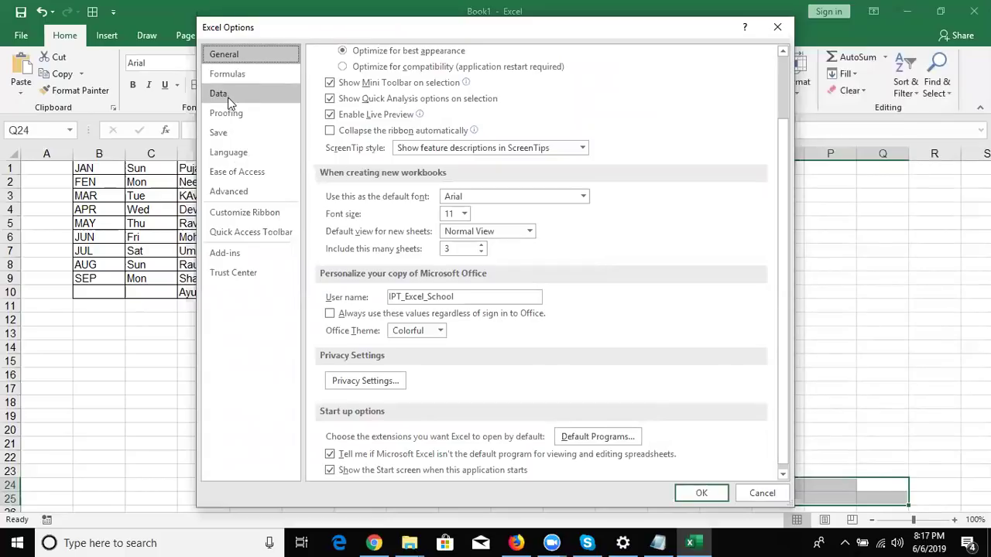
left_click(232, 193)
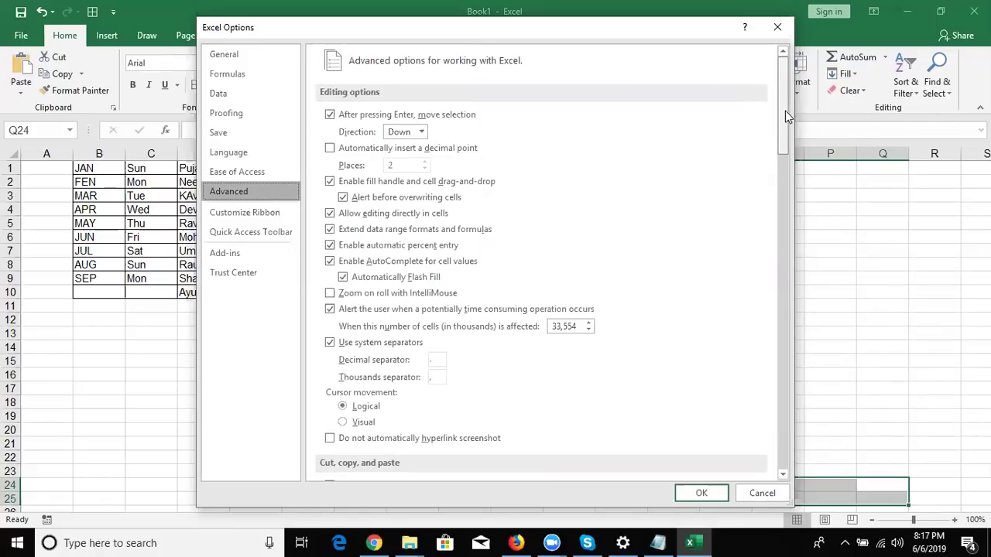
left_click_drag(786, 111, 789, 308)
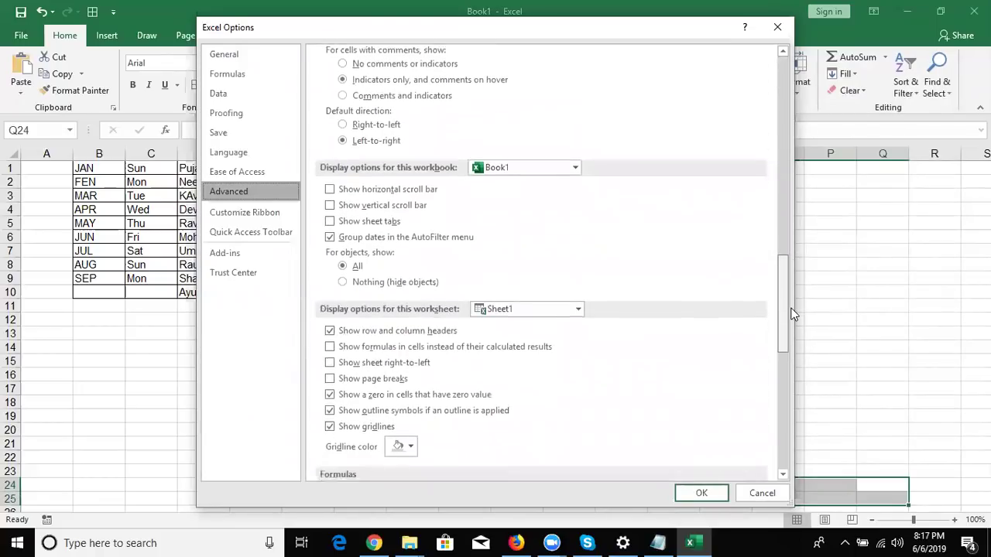
left_click(329, 221)
left_click(330, 205)
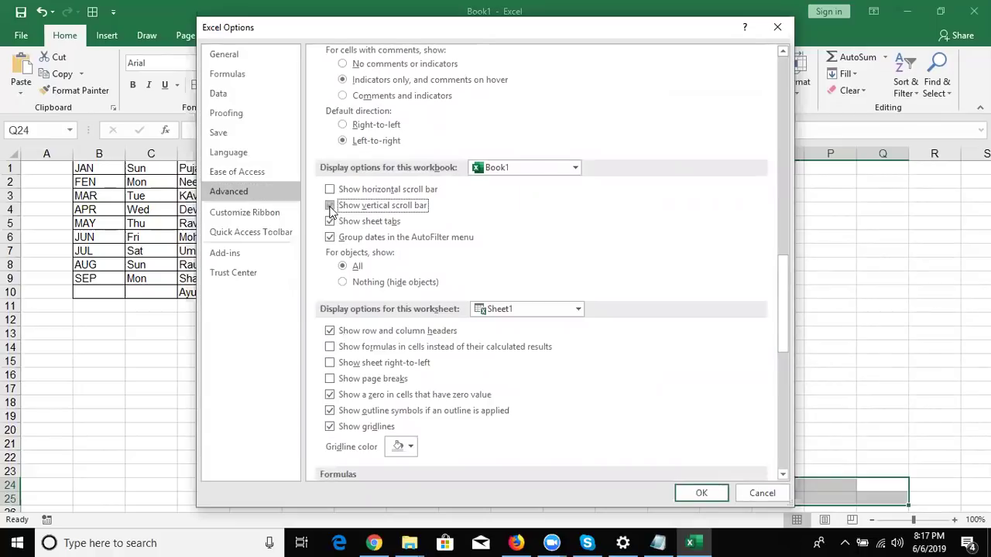
left_click(330, 189)
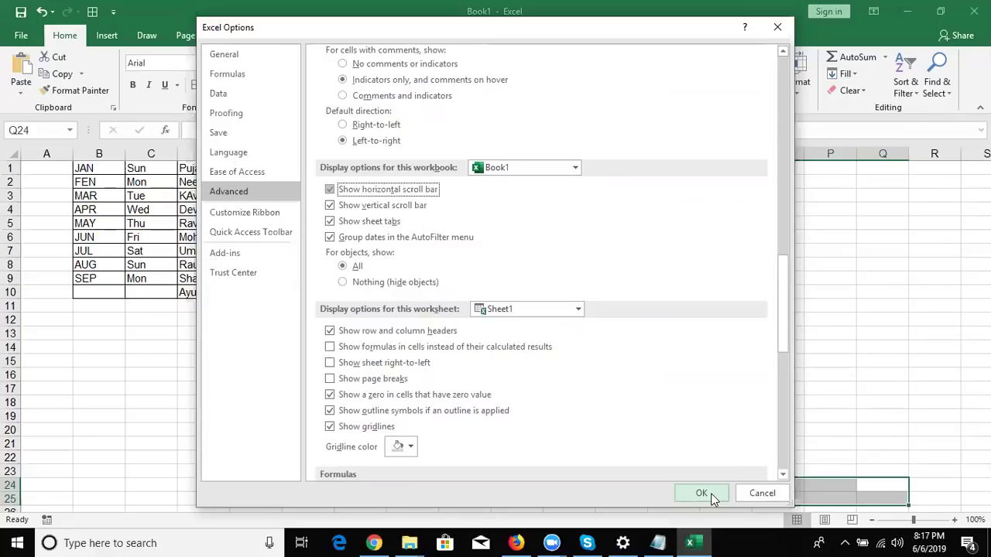
left_click(702, 494)
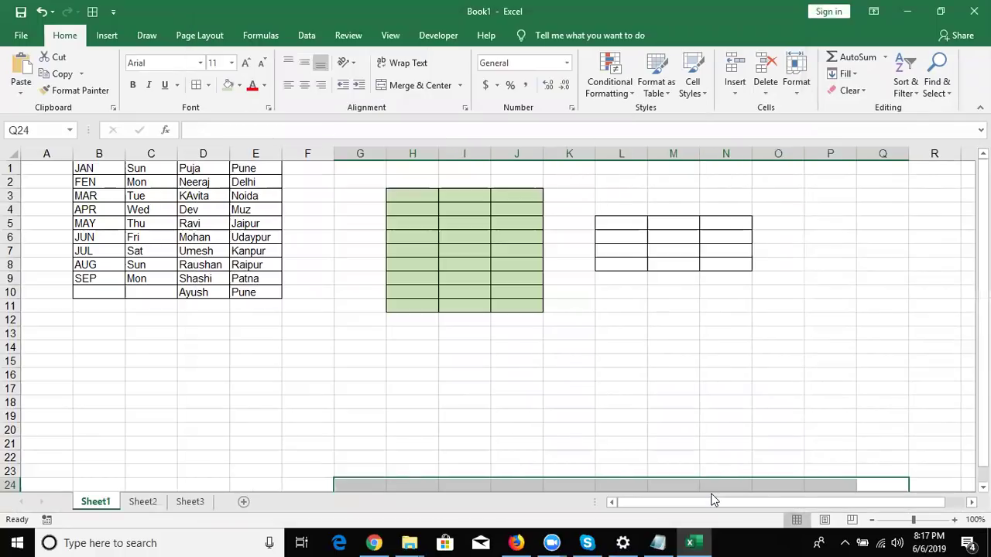
- Insert a new blank Sheet4, then go to File > New to start a new workbook
left_click(519, 414)
left_click(295, 341)
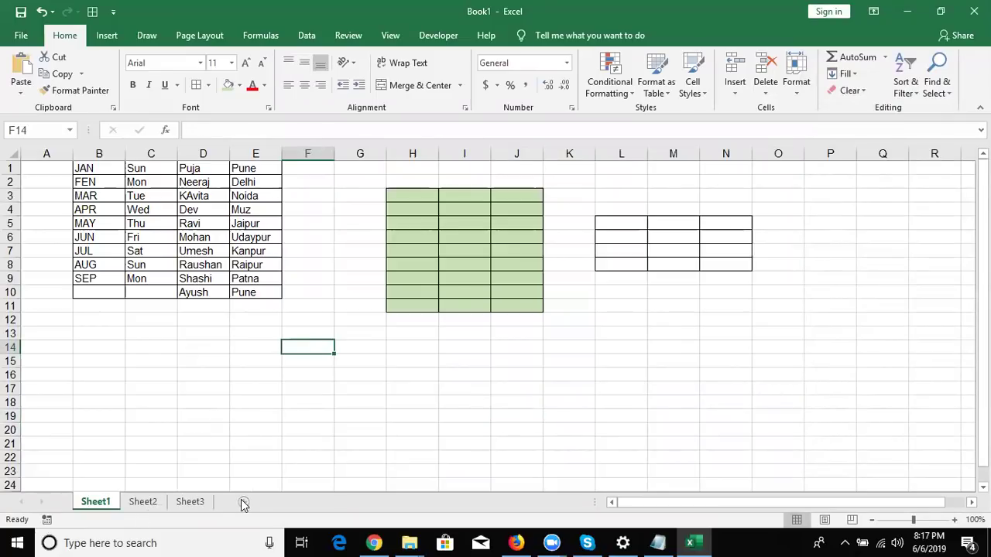
left_click(186, 276)
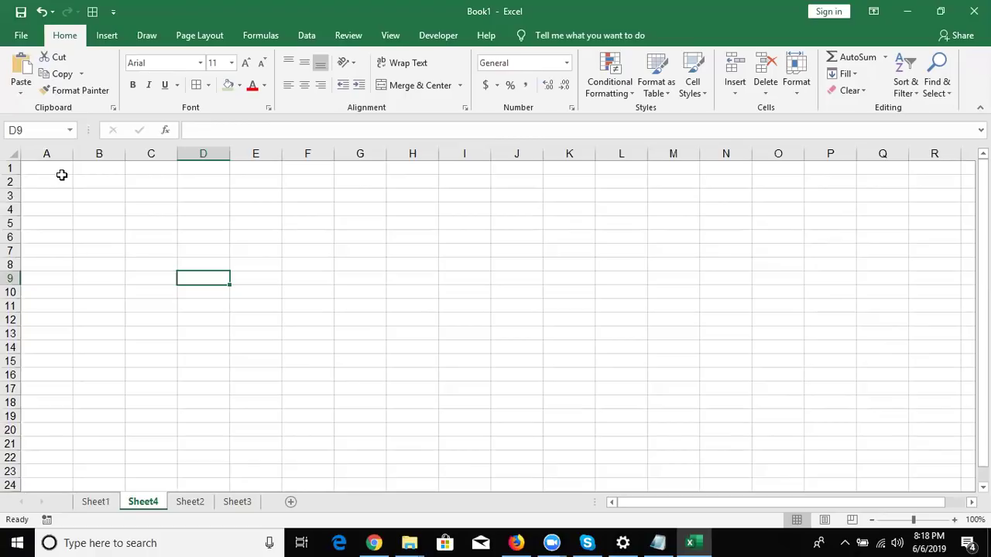
left_click(25, 42)
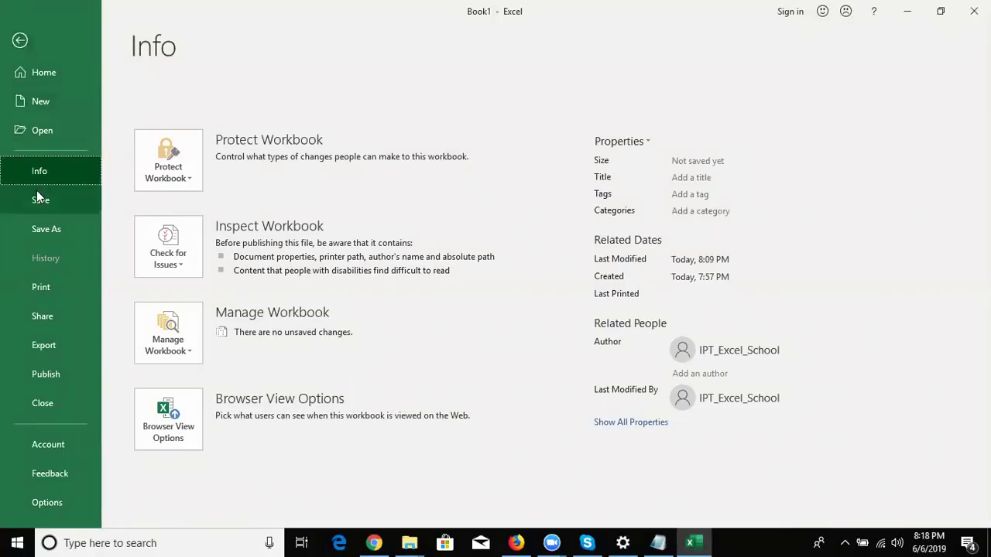
left_click(76, 108)
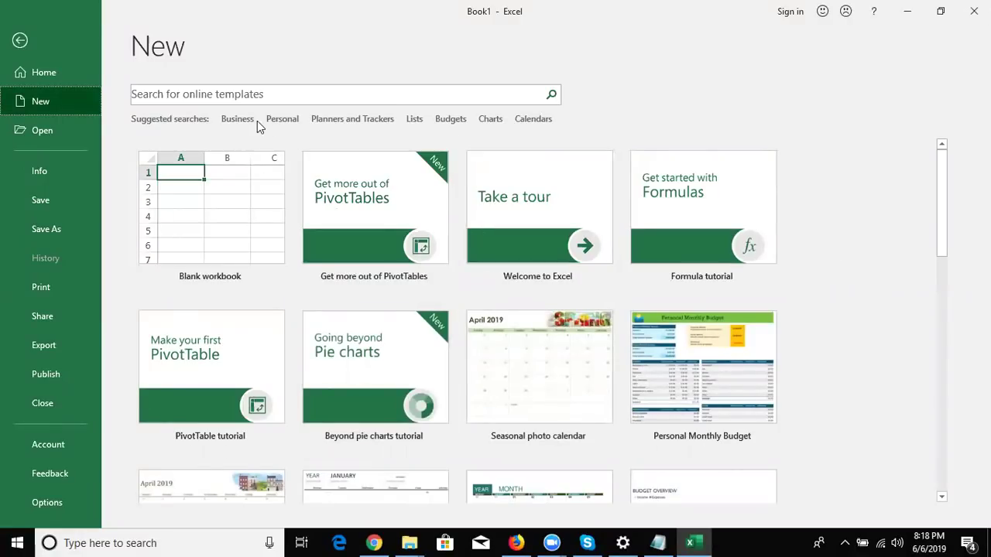
- Search the online templates for 'bill' and preview the Service invoice with tax calculations template
left_click(249, 97)
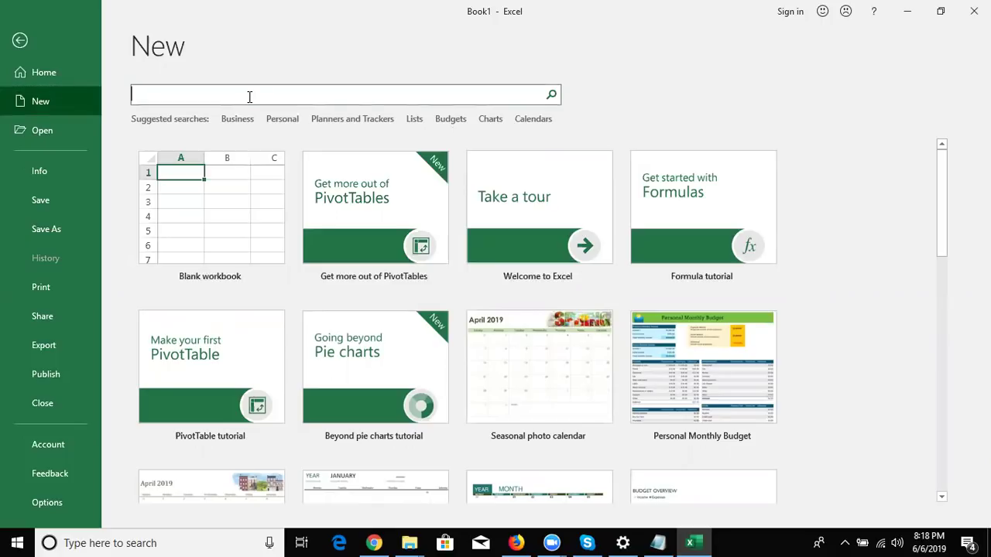
type("bill")
key("Return")
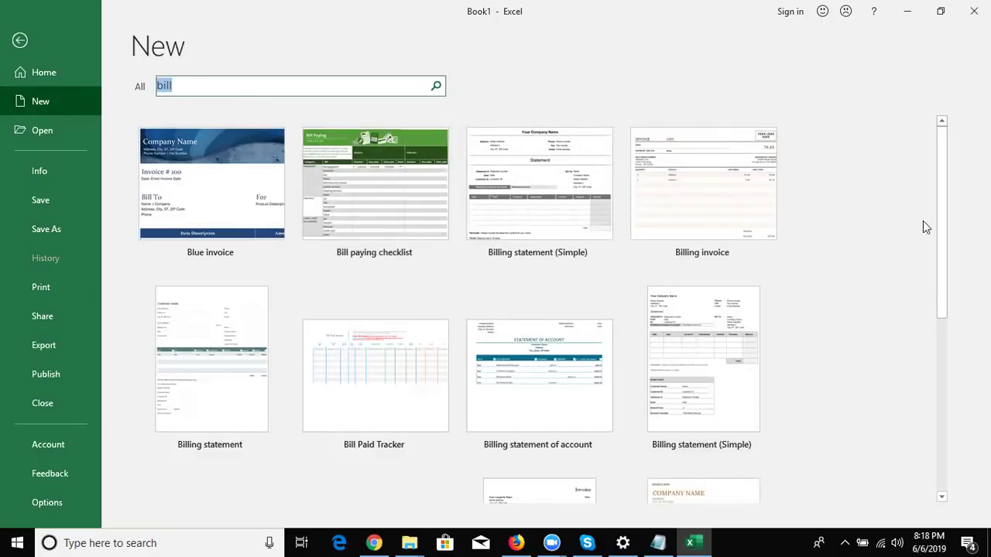
scroll(942, 272, "down", 2)
scroll(943, 279, "down", 2)
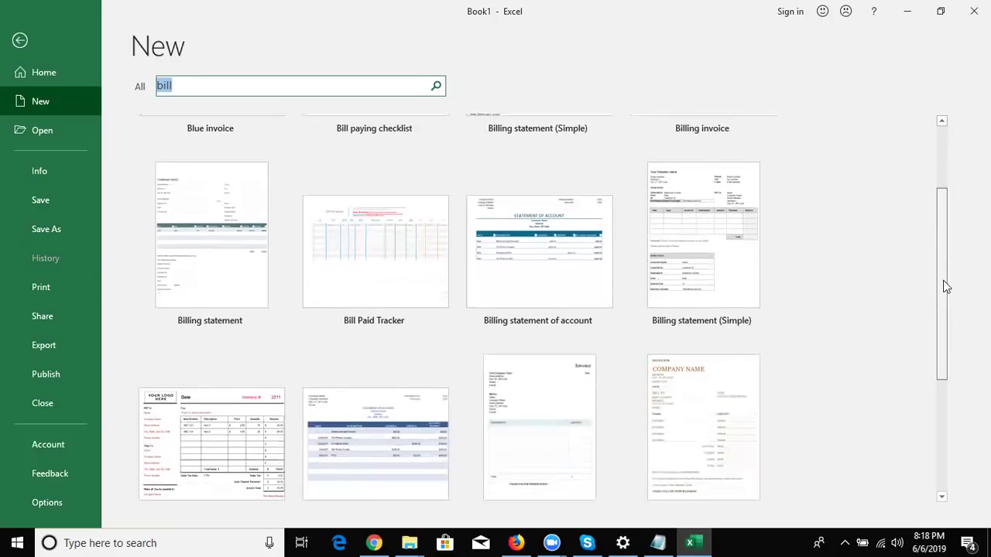
scroll(944, 317, "down", 1)
scroll(945, 333, "down", 2)
scroll(945, 412, "down", 1)
scroll(943, 413, "down", 1)
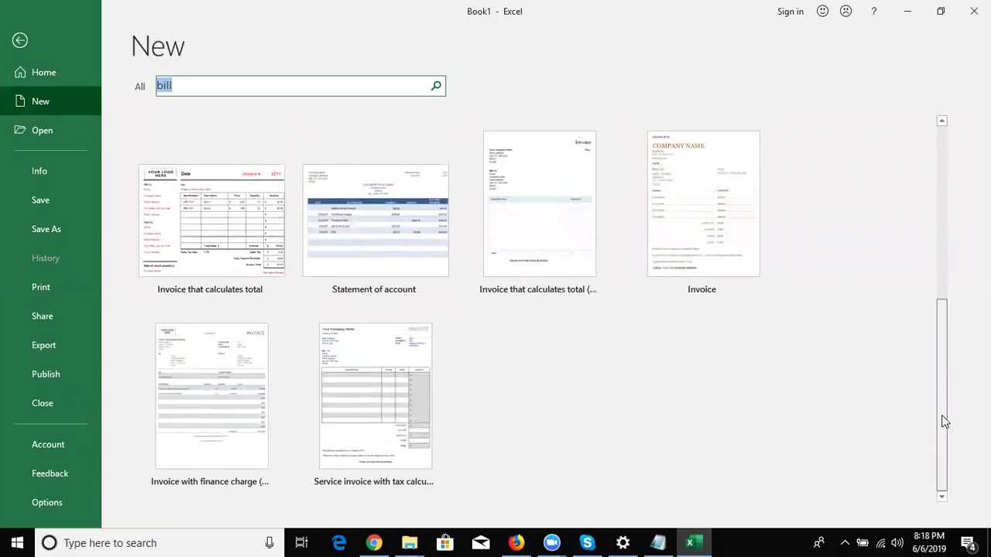
left_click(417, 375)
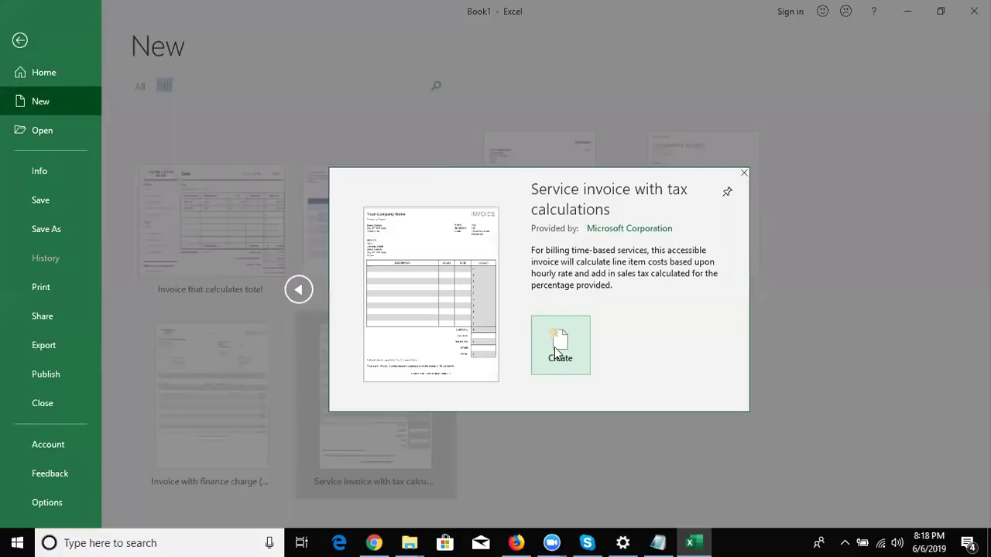
- Create the invoice workbook from the template and enter the company name 'IPT Excel School'
left_click(554, 348)
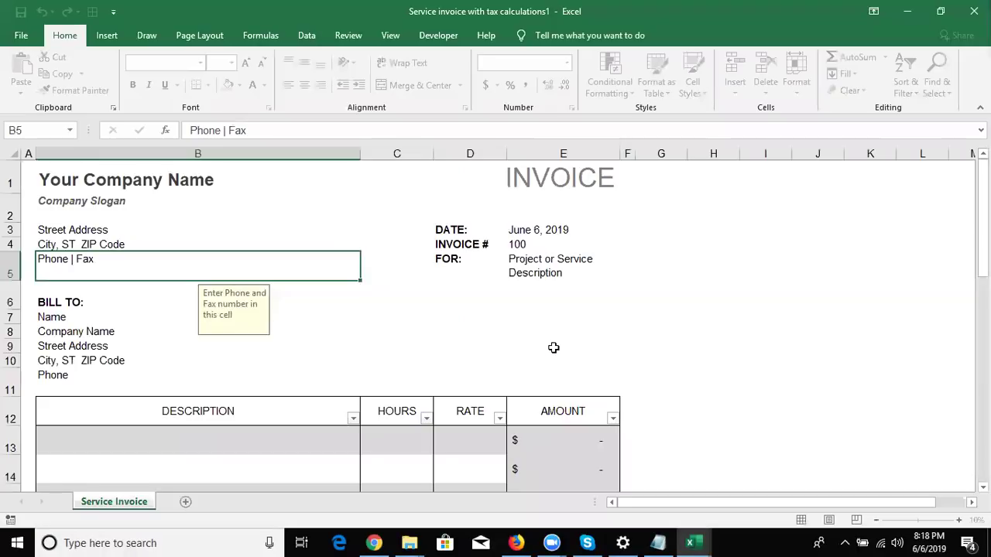
key("Down")
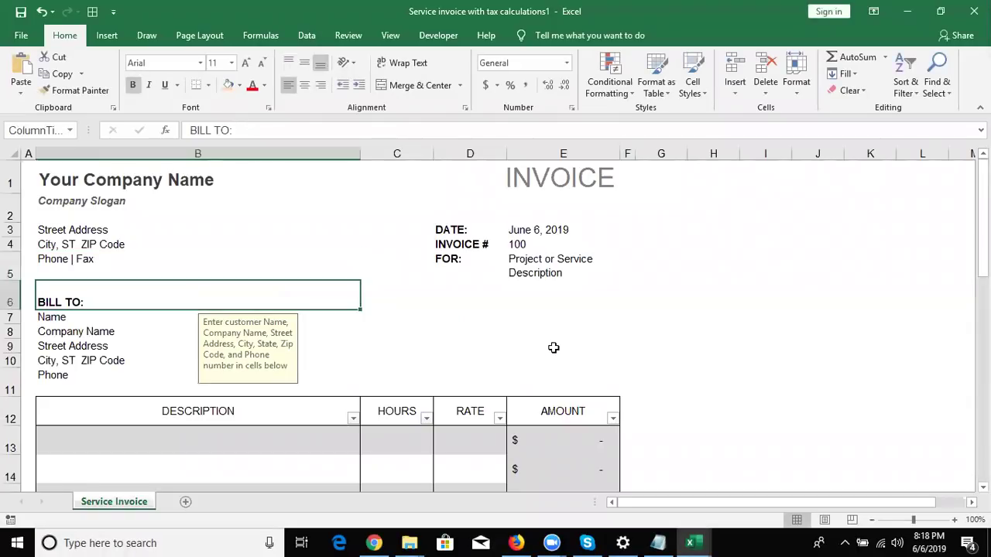
key("Down")
key("Down")
key("Down")
key("Down")
key("Down")
key("Down")
key("Up")
key("Up")
key("Up")
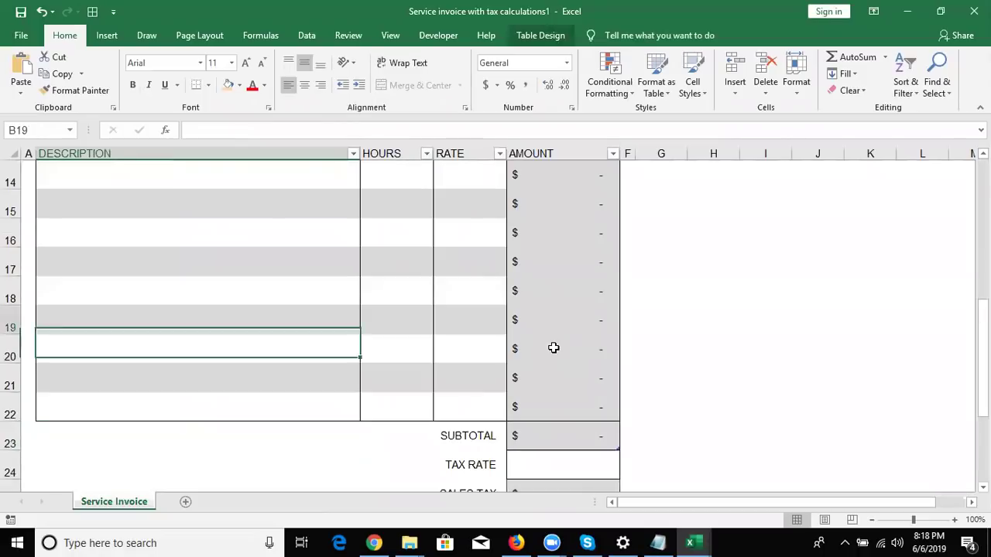
key("Up")
key("Up")
key("Up")
key("Up")
key("Up")
key("Up")
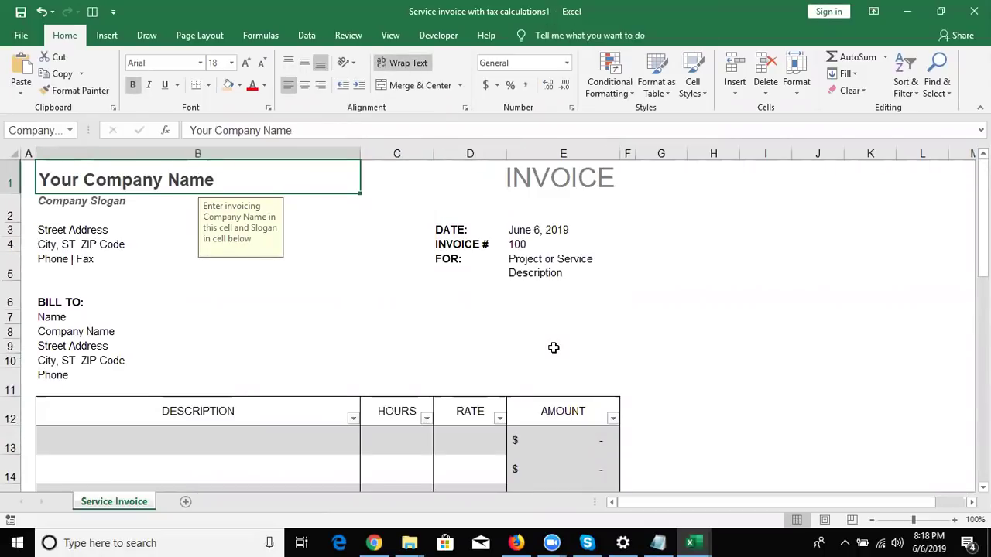
type("IPT ")
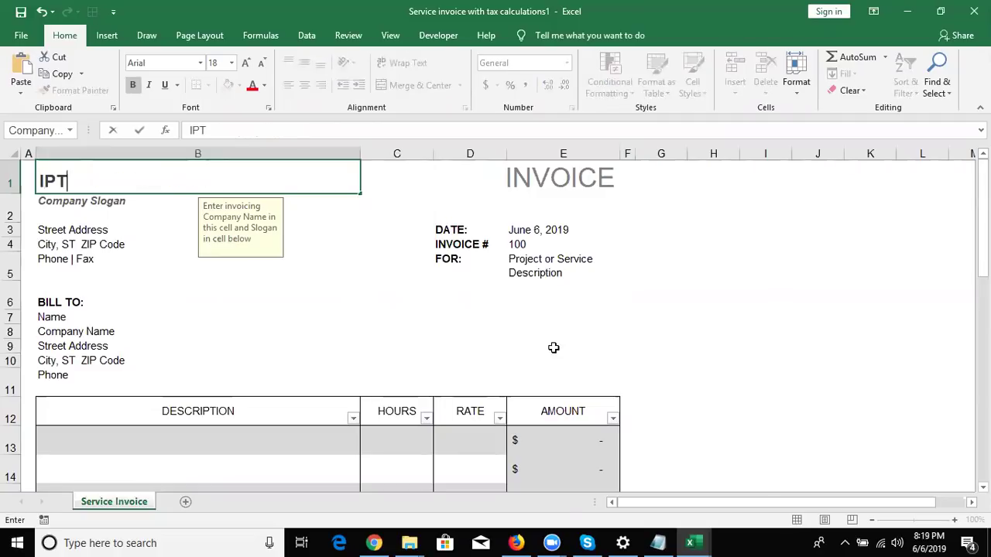
type("Excel School")
key("Return")
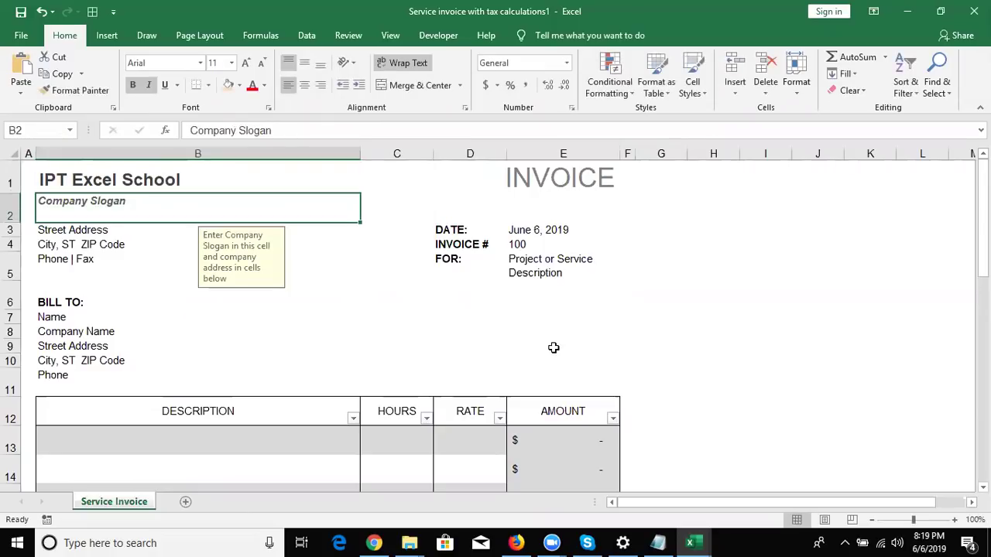
- Enter the slogan 'Learn Advanced Excel' in the cell beneath the company name
type("LEar")
key("BackSpace")
key("BackSpace")
key("BackSpace")
type("earn")
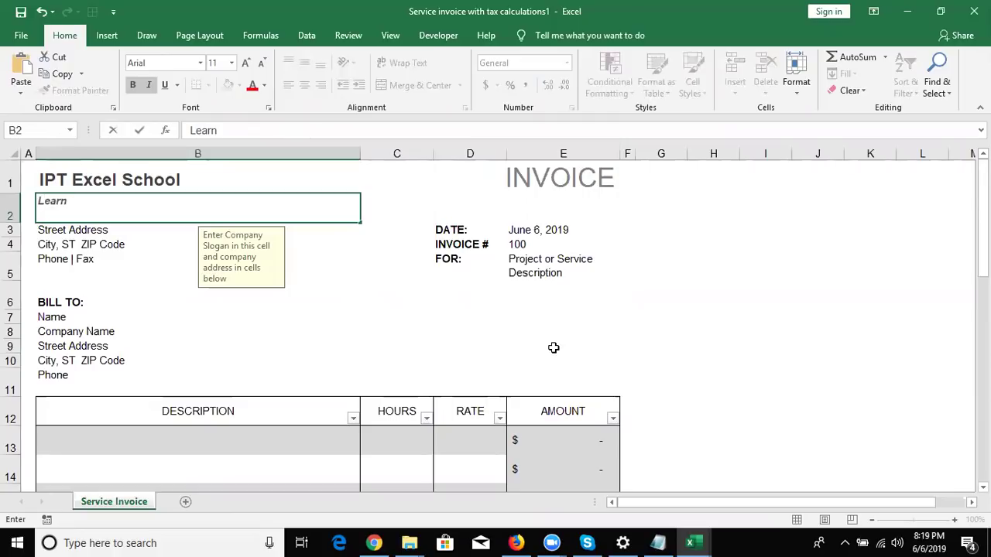
key("Up")
type("ad")
key("Escape")
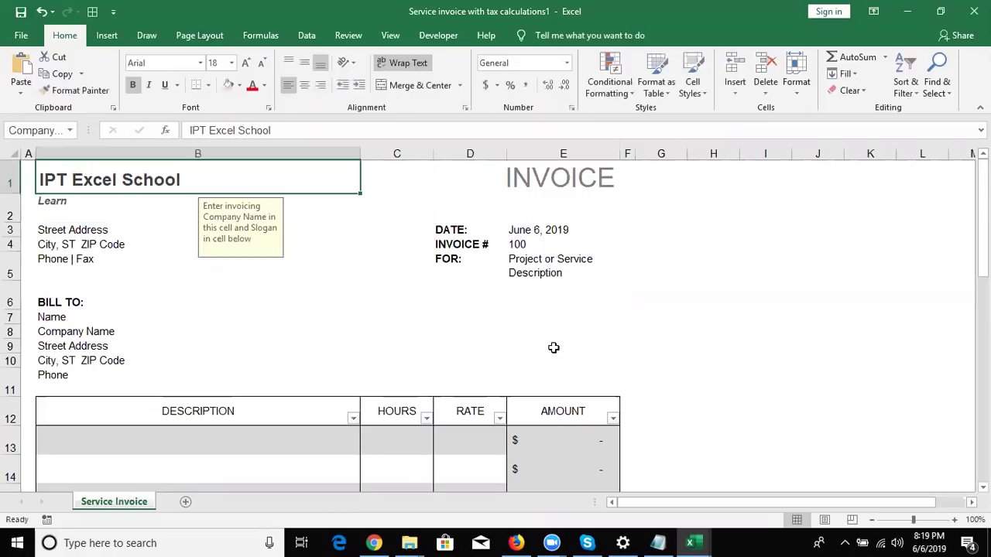
key("Down")
type("Learn Adv")
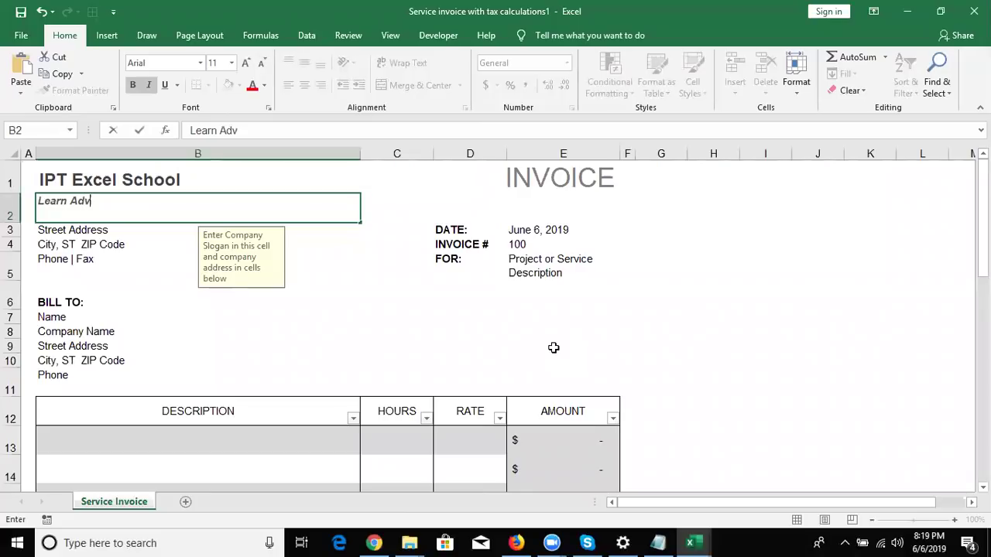
type("anced Exce")
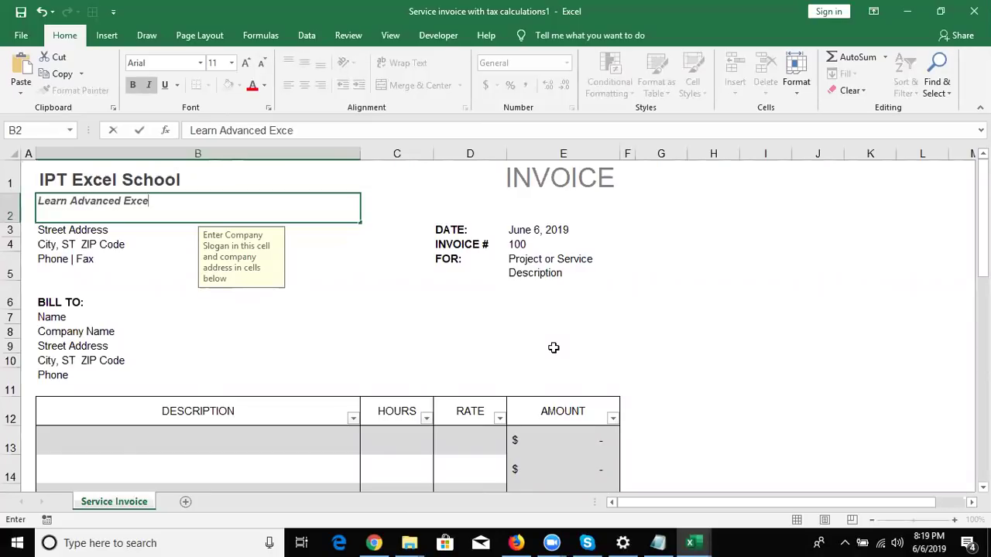
type("l")
key("Return")
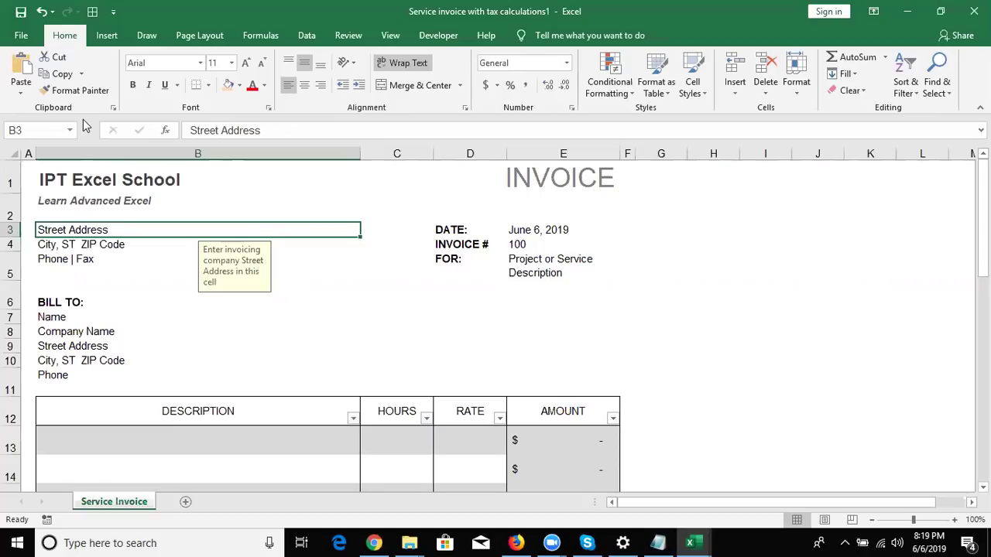
- From File > New, search the online templates for 'budget'
left_click(22, 36)
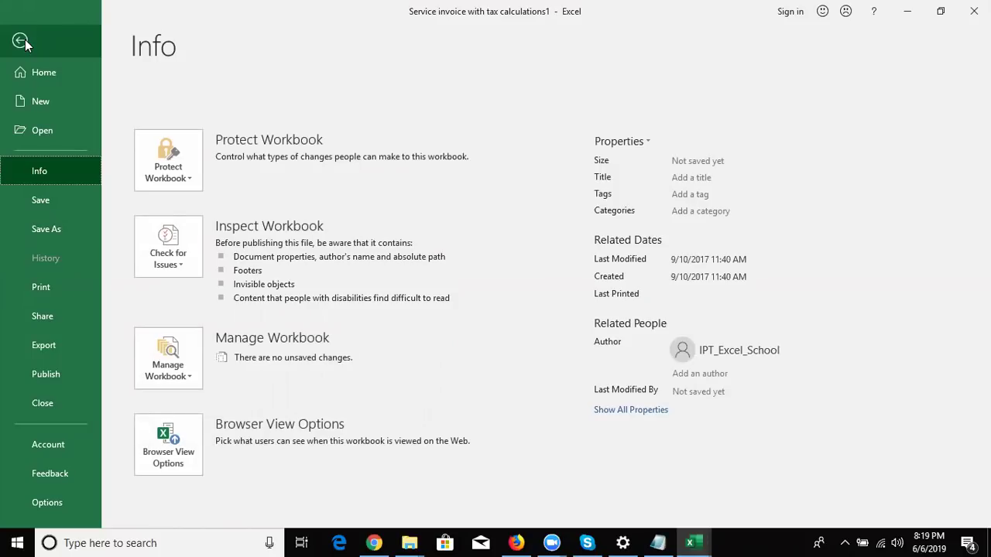
left_click(70, 107)
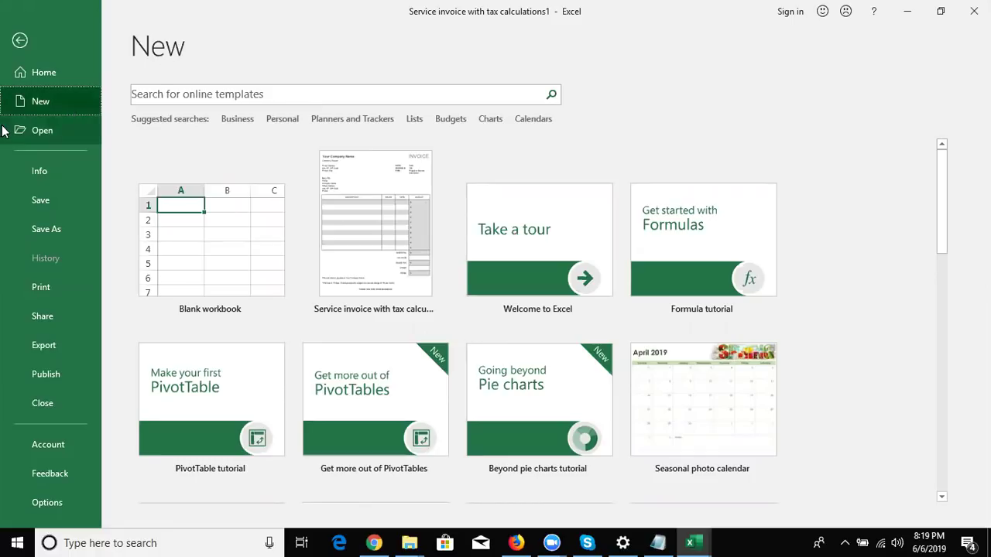
left_click(178, 92)
type("budget")
key("Return")
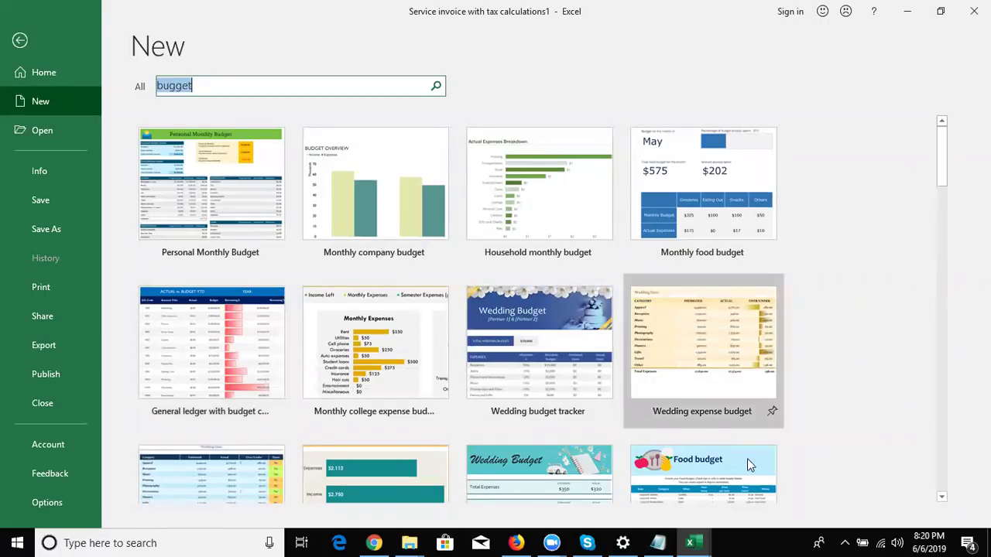
- Create a workbook from the General ledger with budget comparison template
left_click(941, 498)
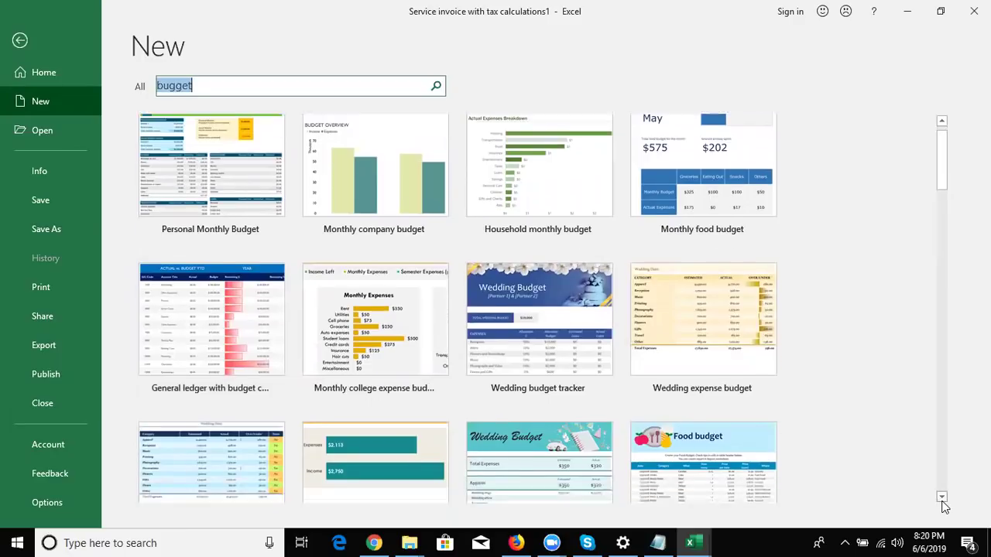
left_click_drag(943, 499, 943, 500)
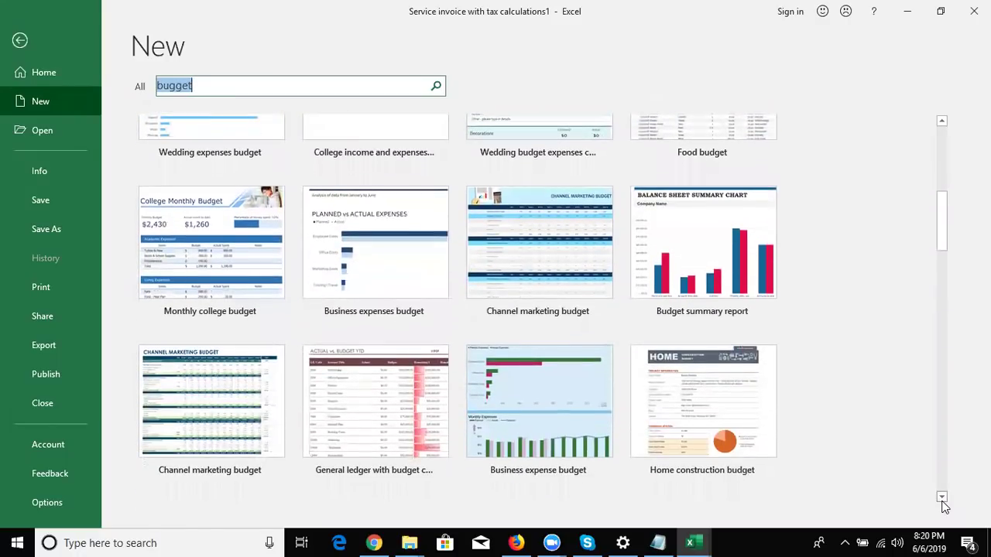
left_click(383, 434)
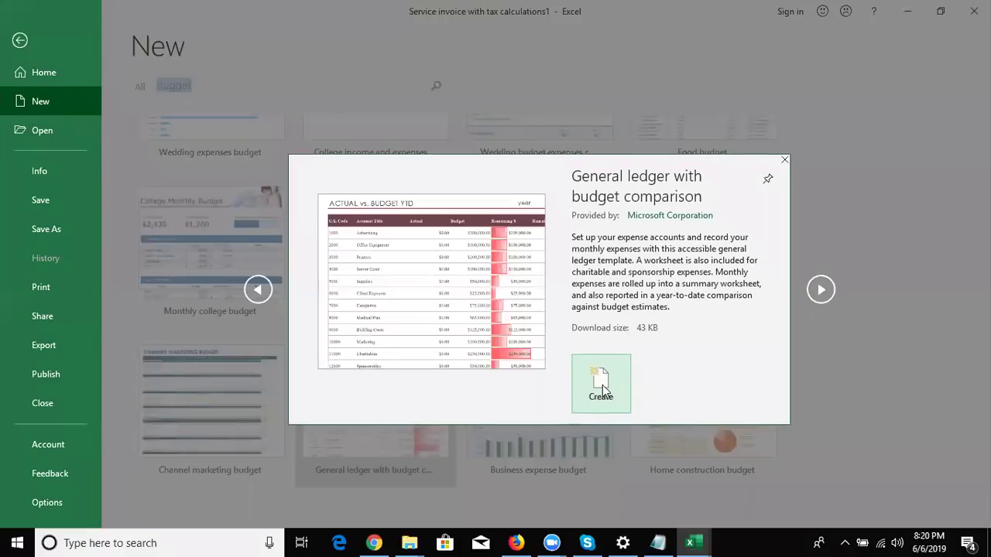
left_click(602, 385)
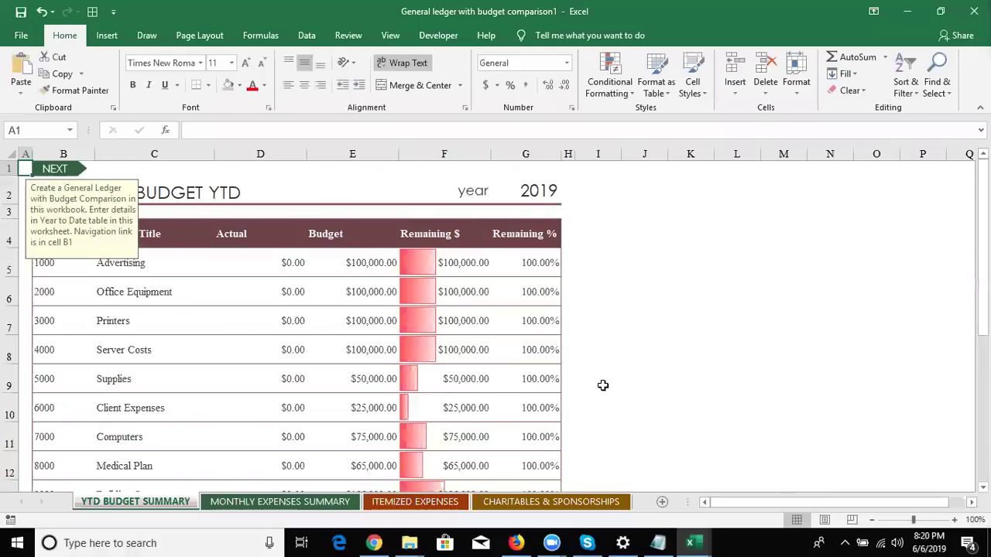
- Browse the ledger's Monthly Expenses Summary, Itemized Expenses and Charitables & Sponsorships sheets
left_click(240, 501)
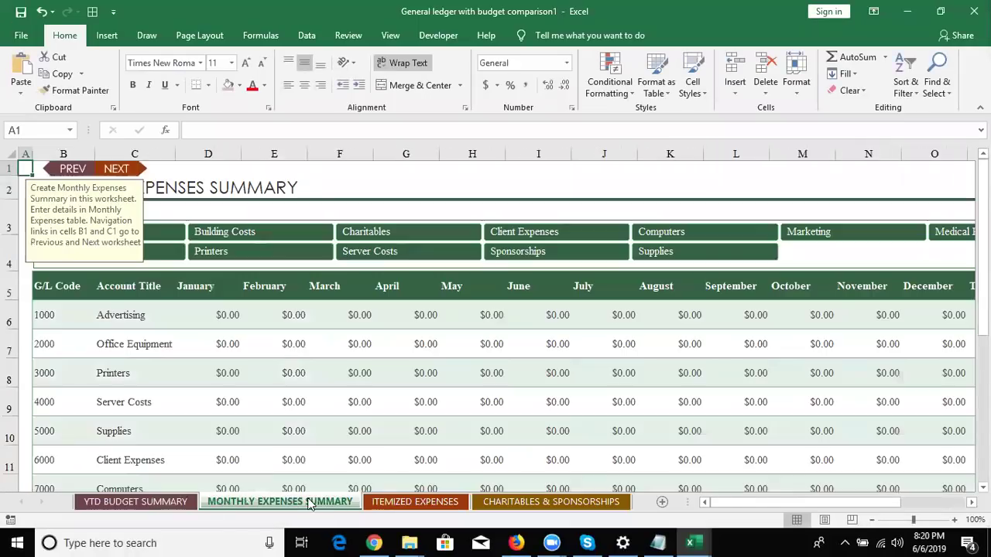
left_click(407, 500)
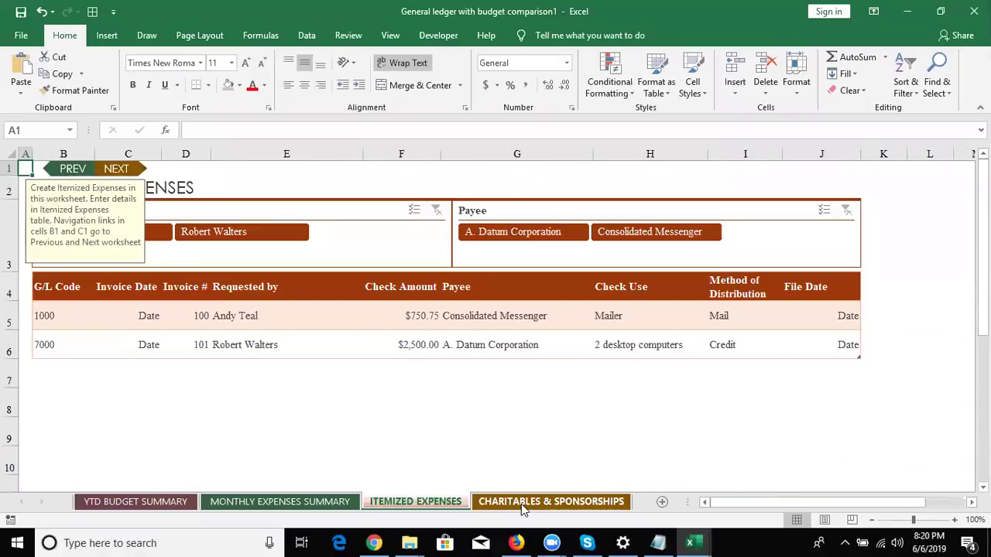
left_click(522, 503)
left_click(457, 503)
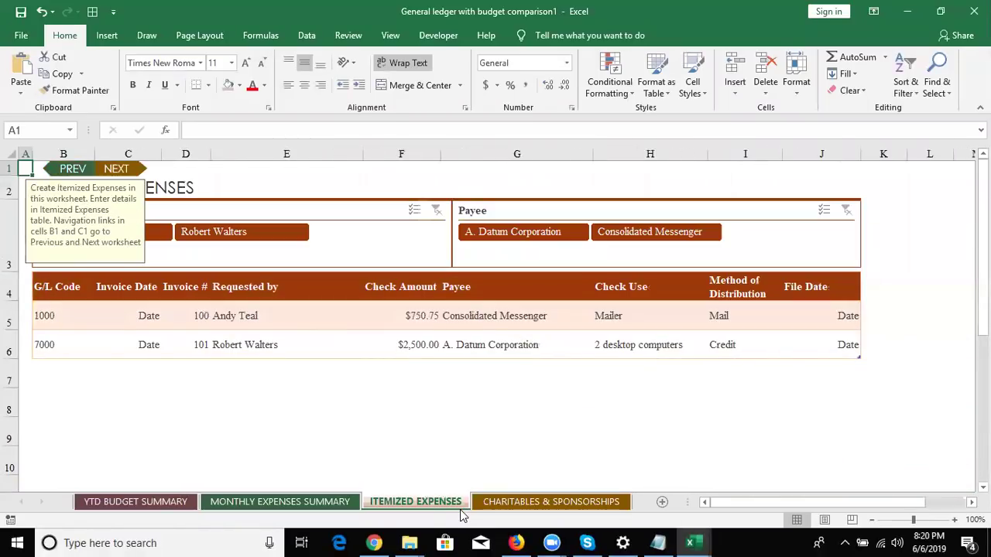
left_click(325, 508)
- Filter the Monthly Expenses Summary table to Server Costs, then Charitables, and close the workbook
left_click(403, 374)
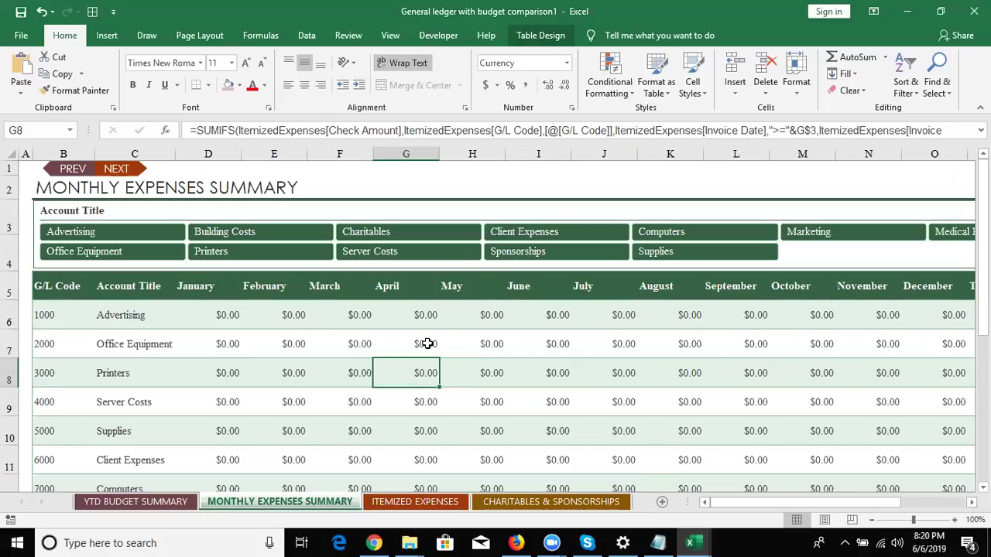
left_click(414, 254)
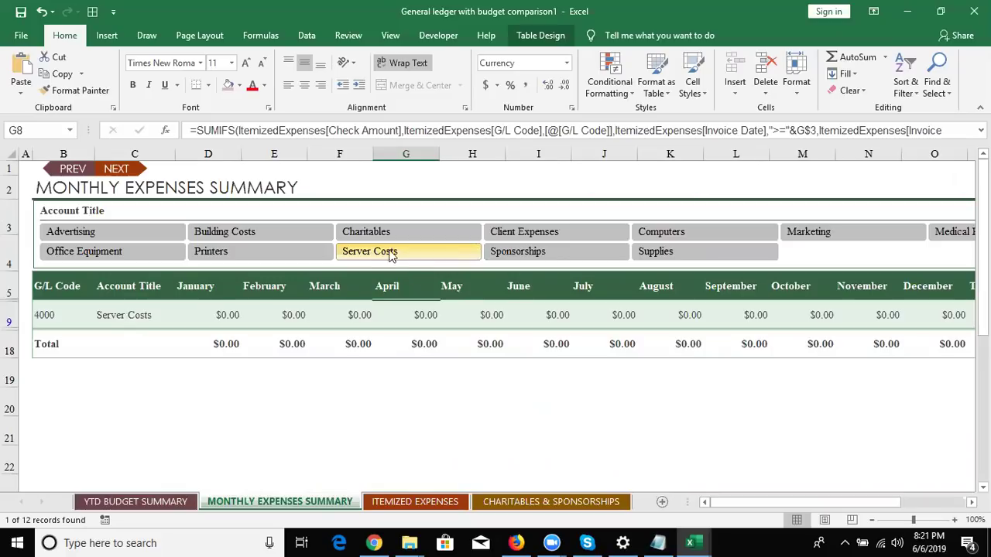
left_click(400, 235)
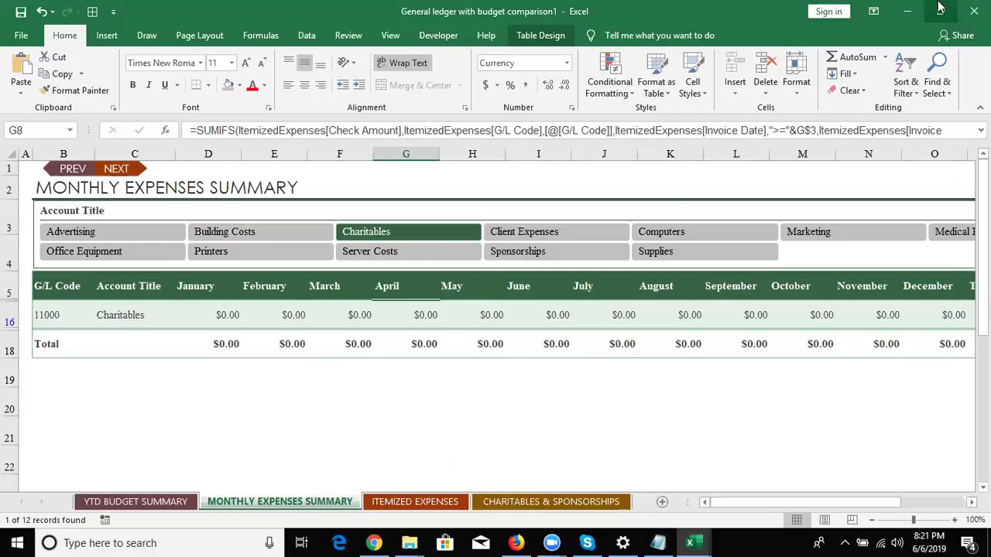
left_click(974, 11)
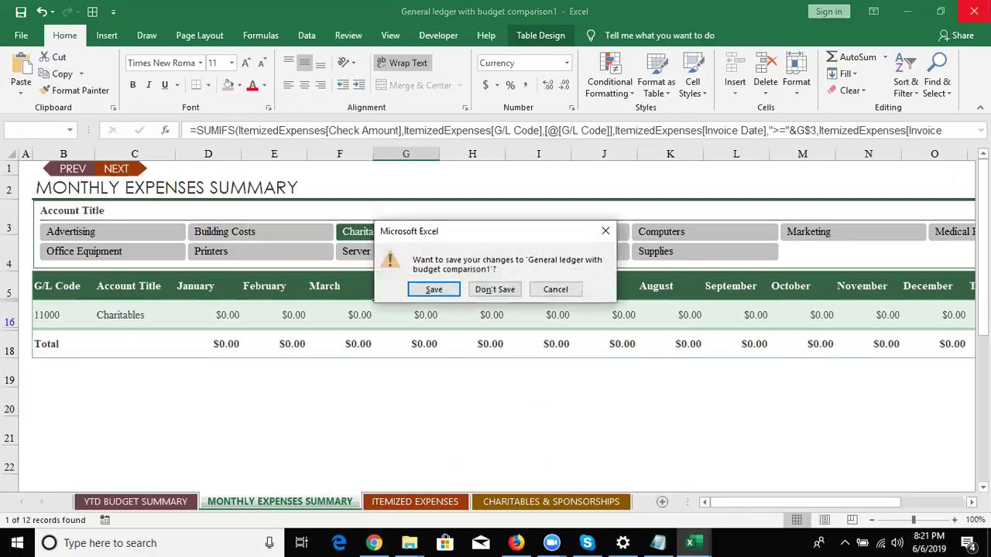
- Close the general ledger, service invoice and Book1 workbooks, discarding changes in each
left_click(496, 289)
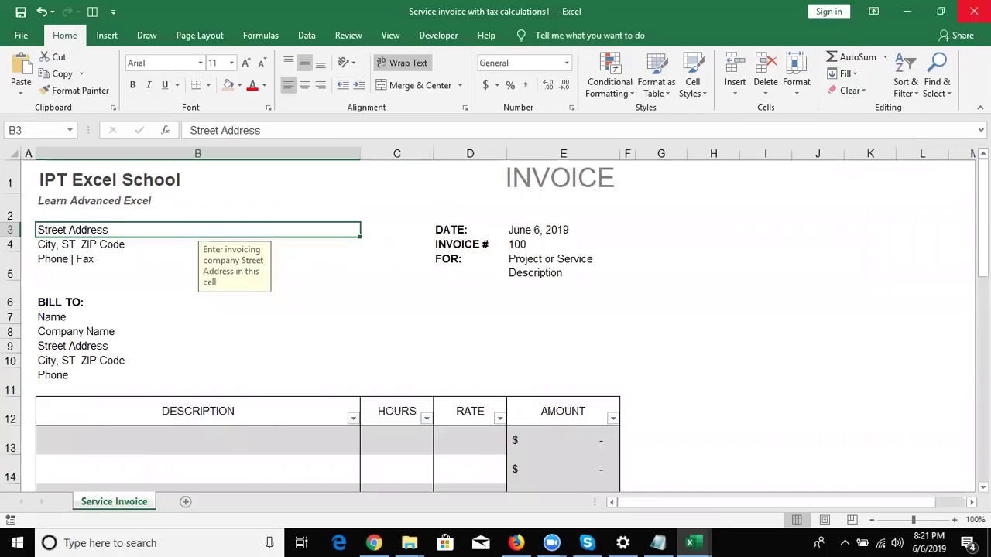
left_click(974, 11)
left_click(509, 290)
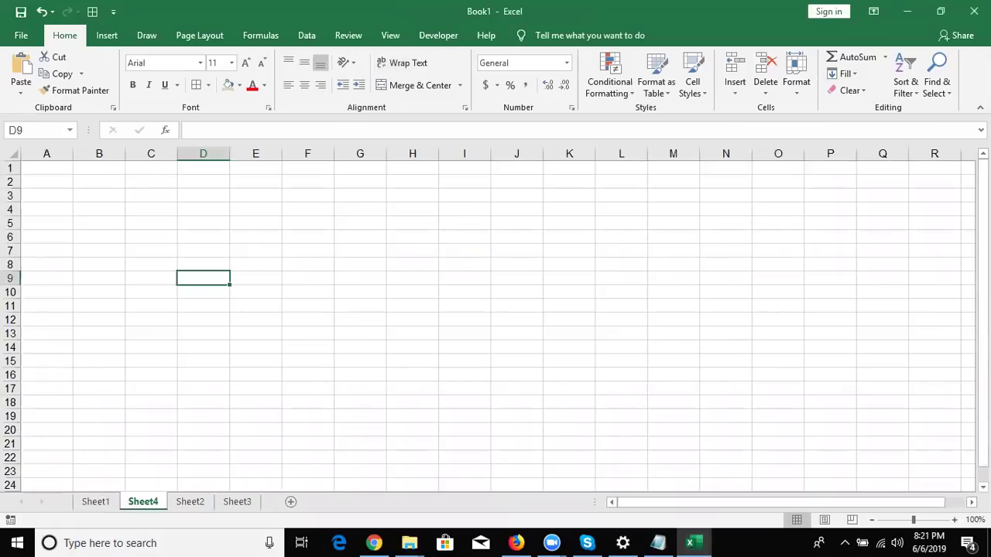
left_click(974, 11)
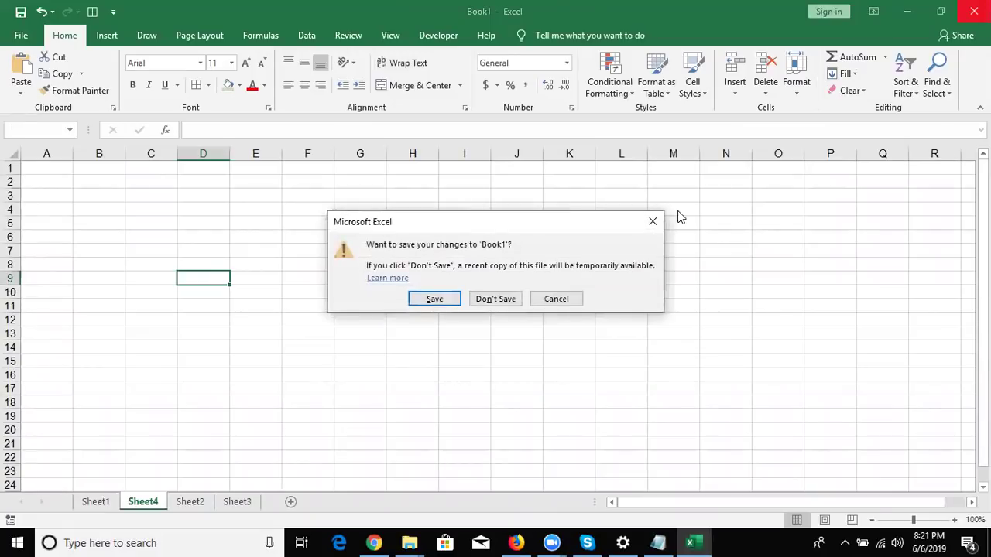
left_click(486, 299)
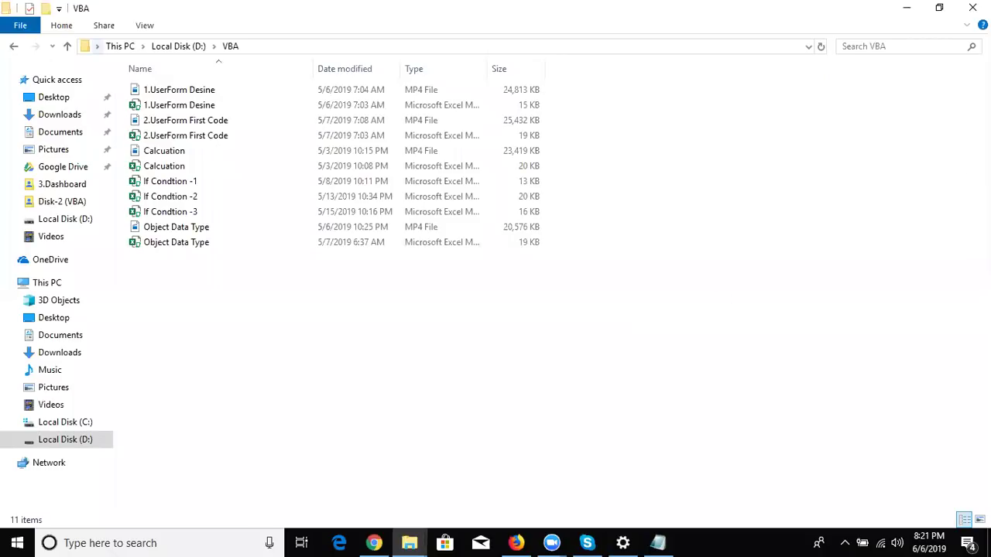
- Browse to D:\Disk-3\3.Dashboard and open the 2.Customer Sales Dashboard workbook
left_click(972, 8)
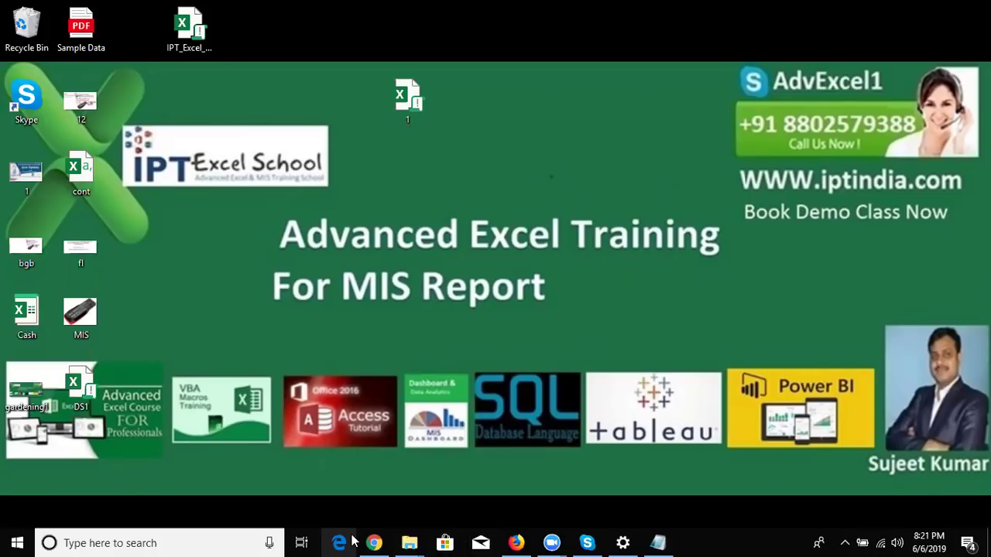
mouse_move(411, 542)
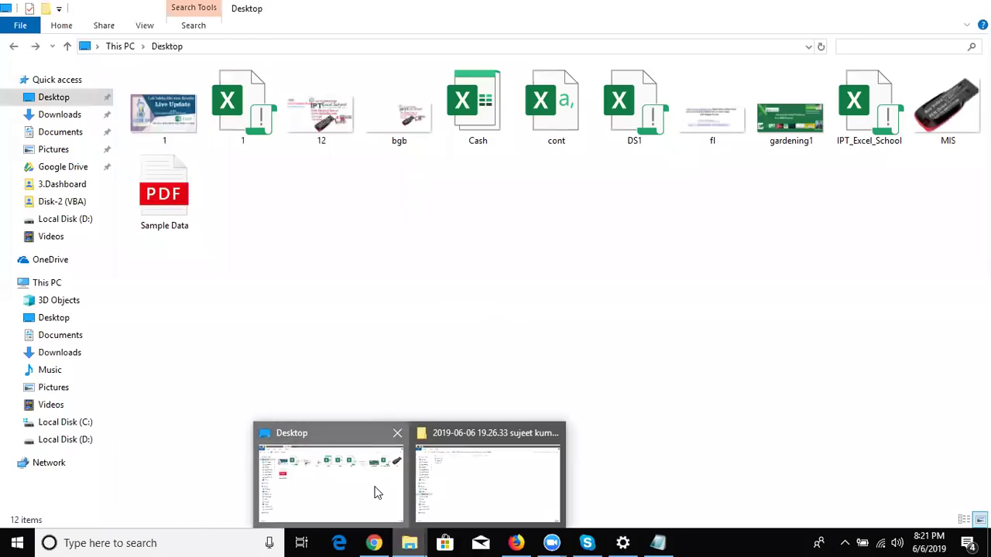
left_click(334, 472)
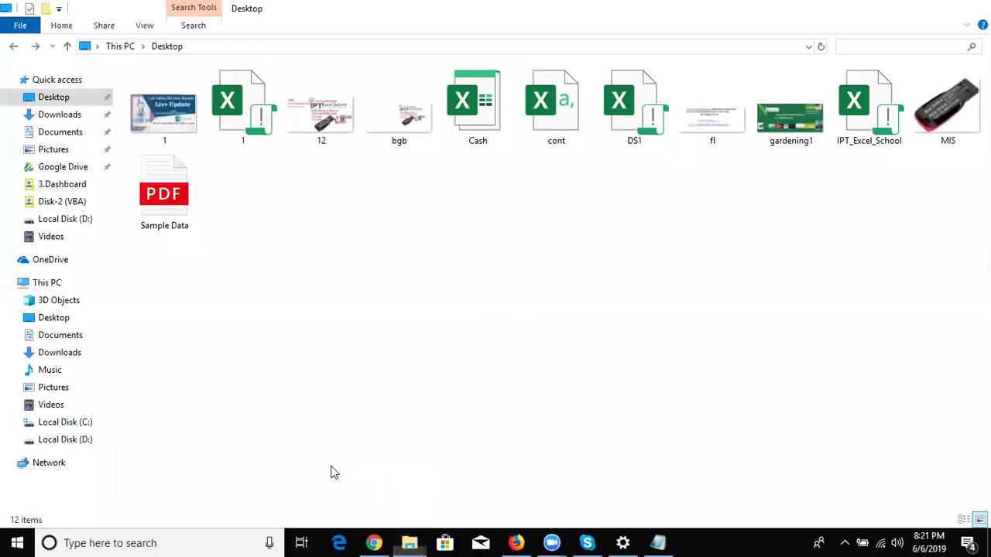
left_click(65, 440)
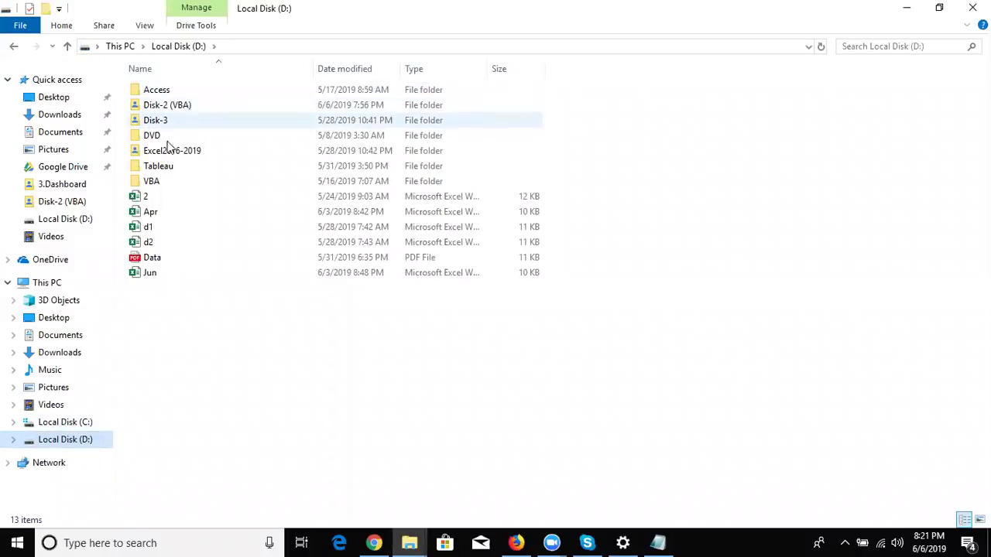
left_click(173, 116)
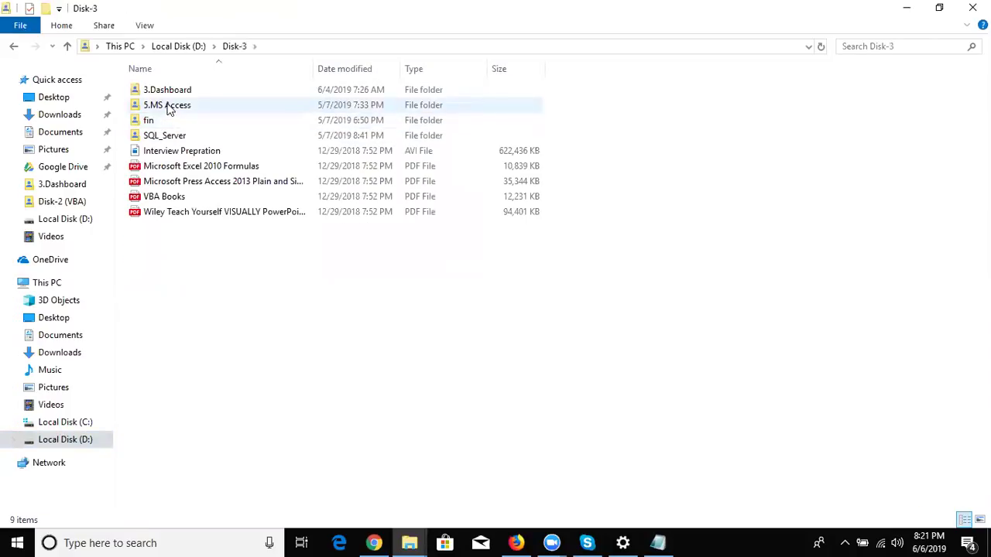
double_click(199, 90)
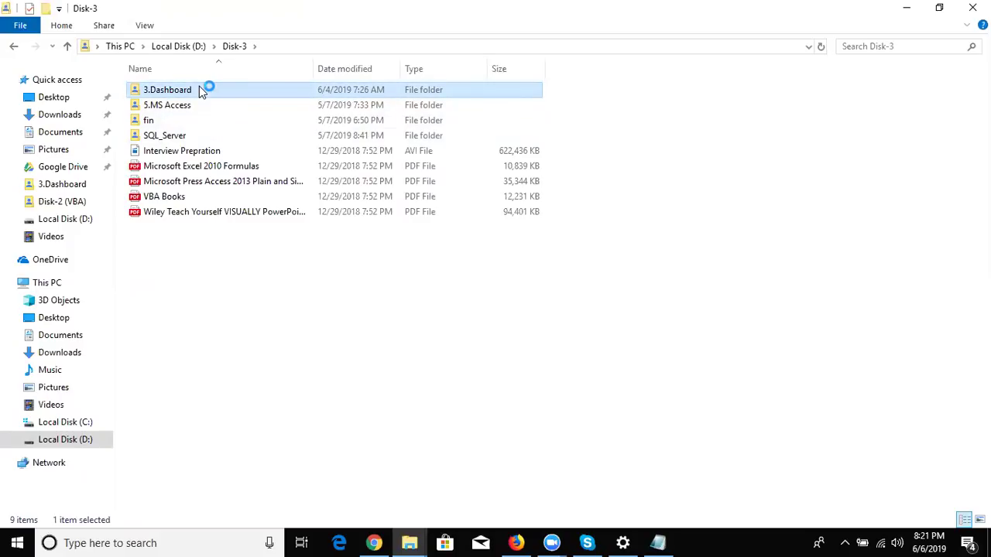
left_click(186, 183)
double_click(186, 184)
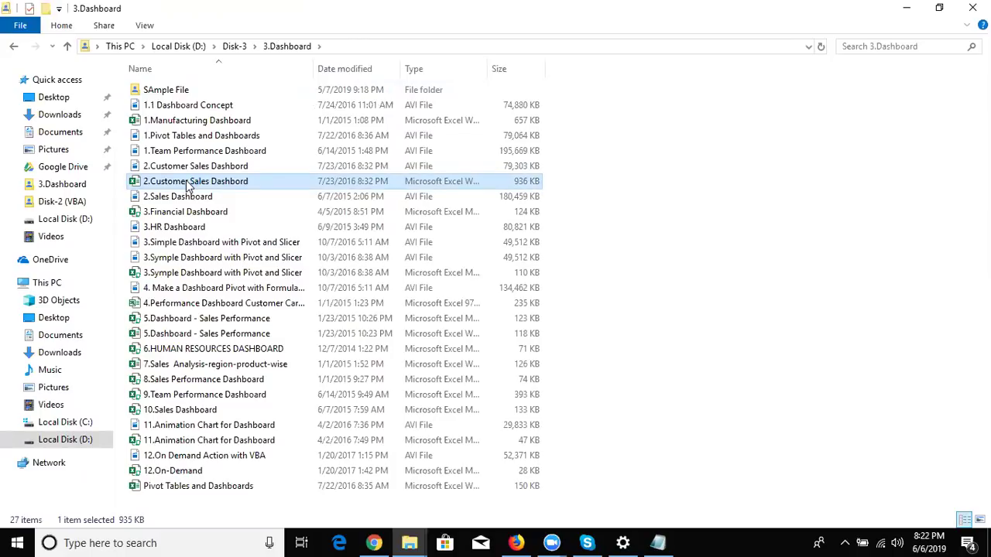
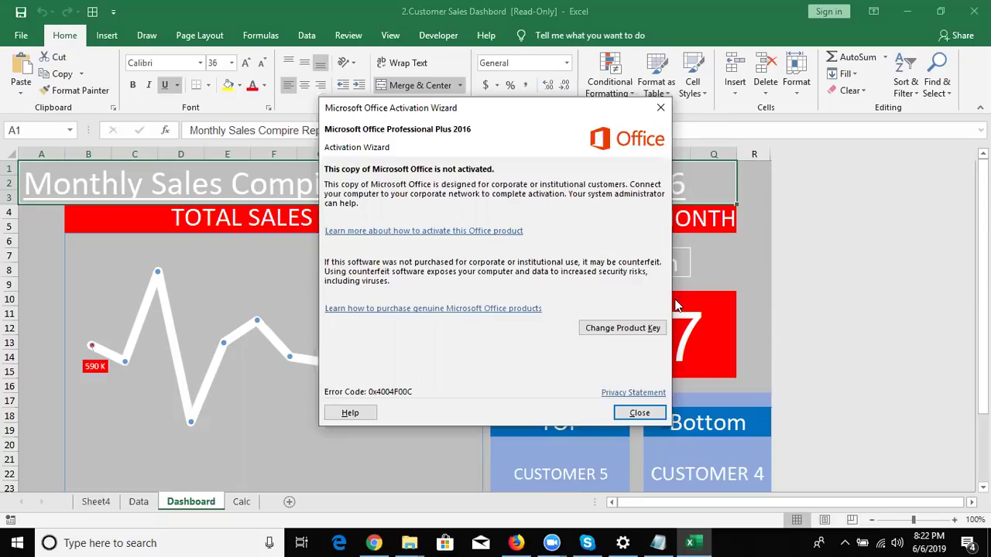
- Dismiss the Office activation notice and browse the Sheet4, Data and Dashboard sheets
left_click(658, 106)
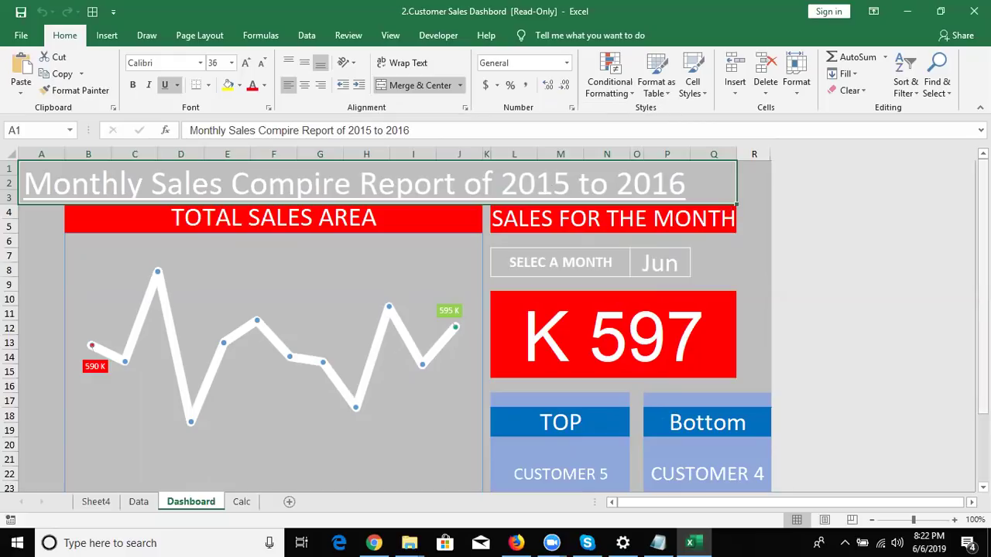
mouse_move(984, 194)
left_mouse_down()
mouse_move(983, 259)
mouse_move(983, 205)
left_mouse_up()
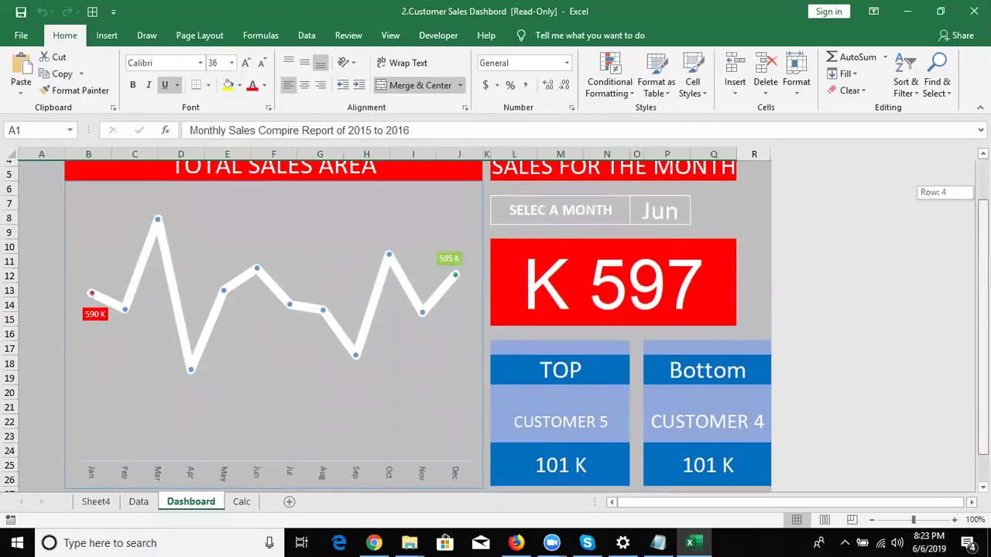
left_click(96, 502)
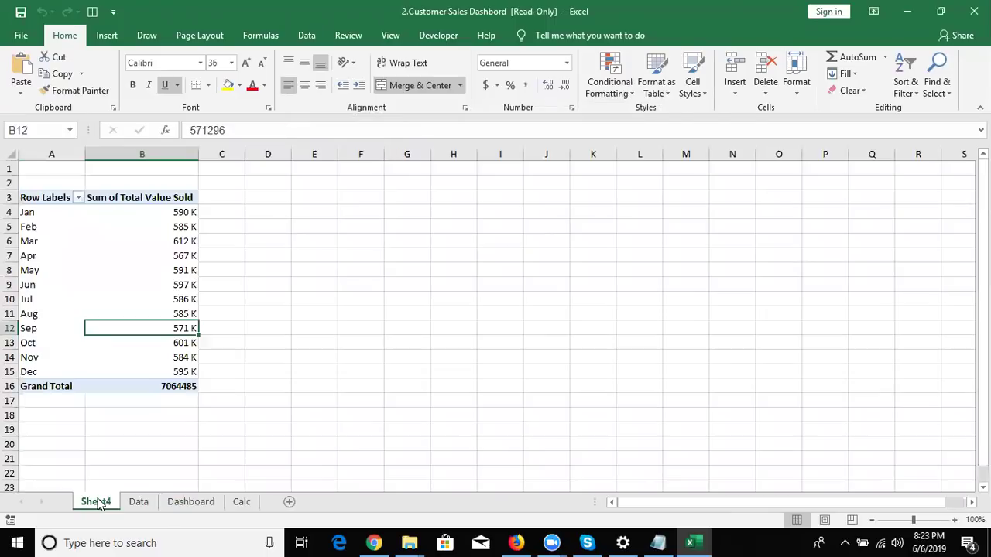
left_click(144, 504)
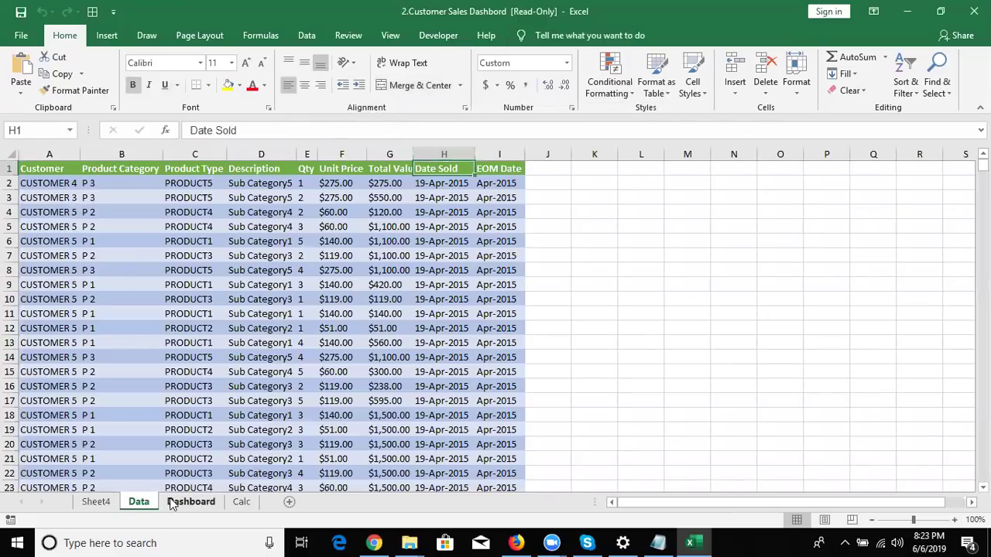
left_click(172, 504)
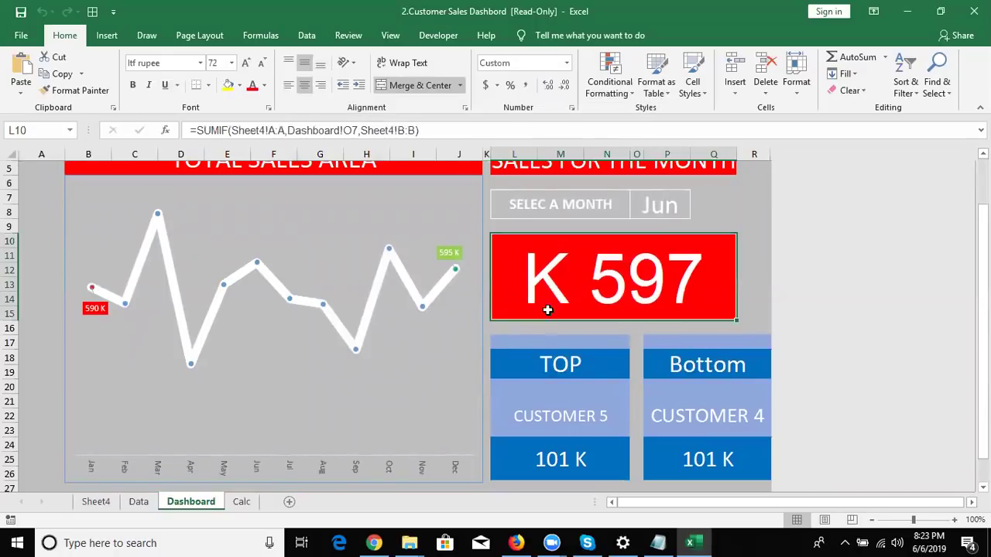
- Inspect the formulas behind the K 597 total and the top and bottom customers
left_click(555, 363)
left_click(554, 403)
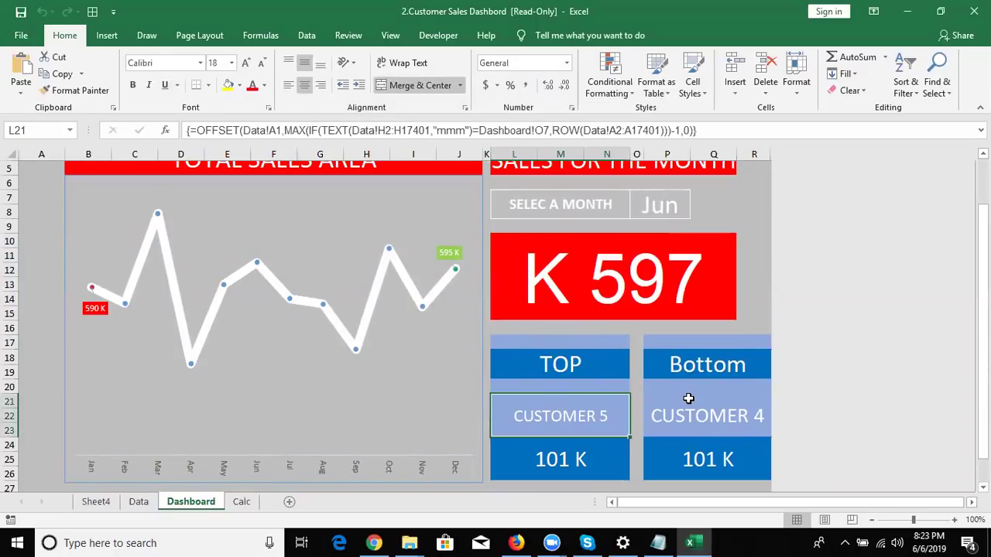
left_click(657, 401)
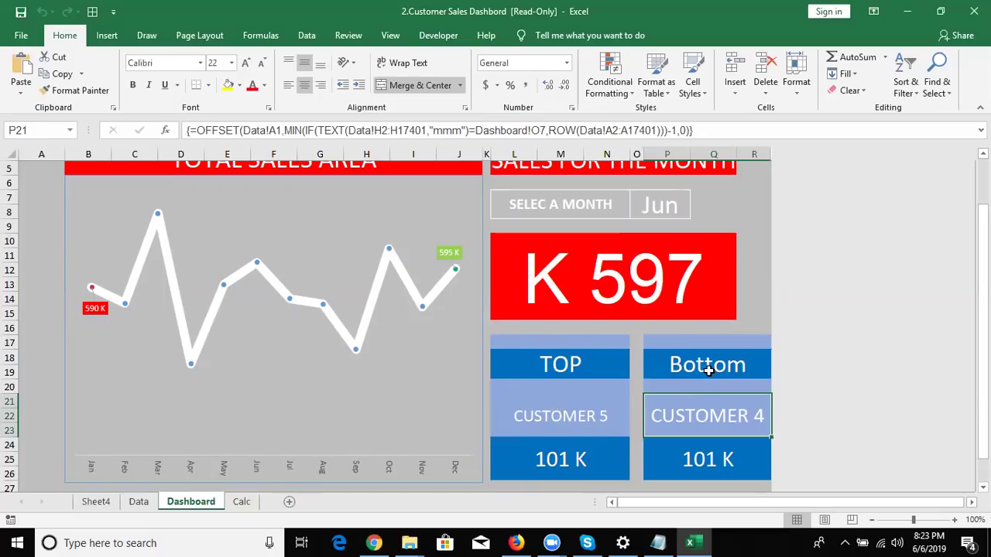
- Switch to the 3.Dashboard folder window and open the 3.Financial Dashboard workbook
left_click(21, 35)
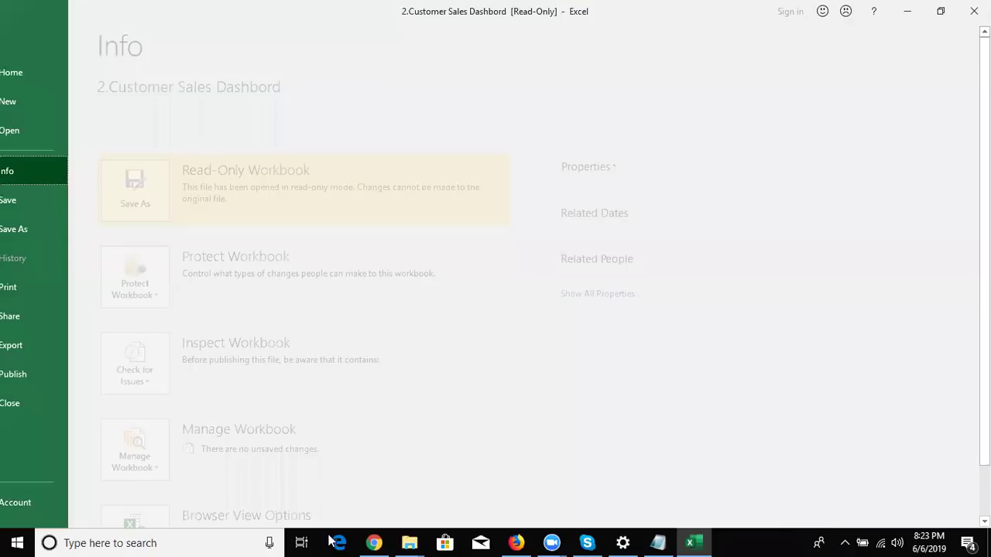
left_click(410, 543)
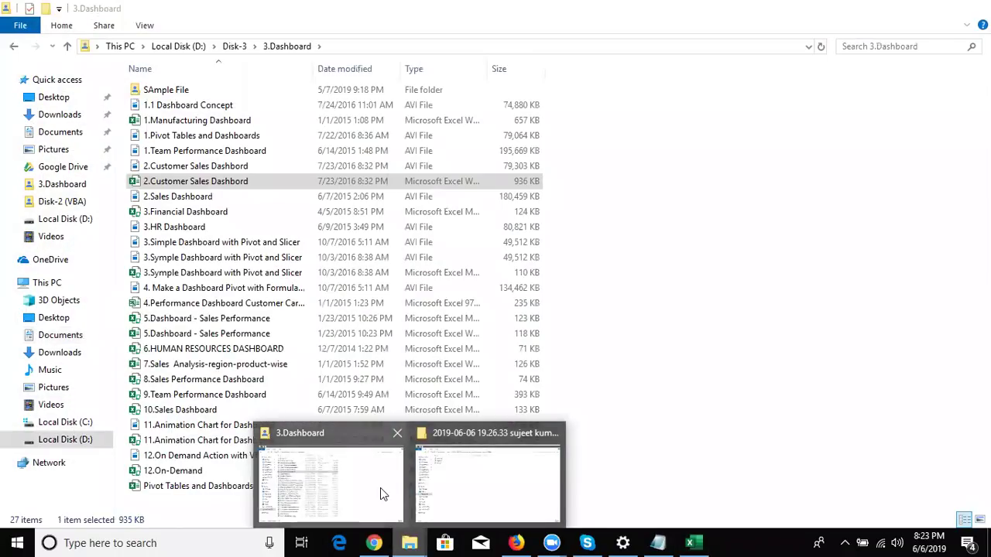
left_click(380, 487)
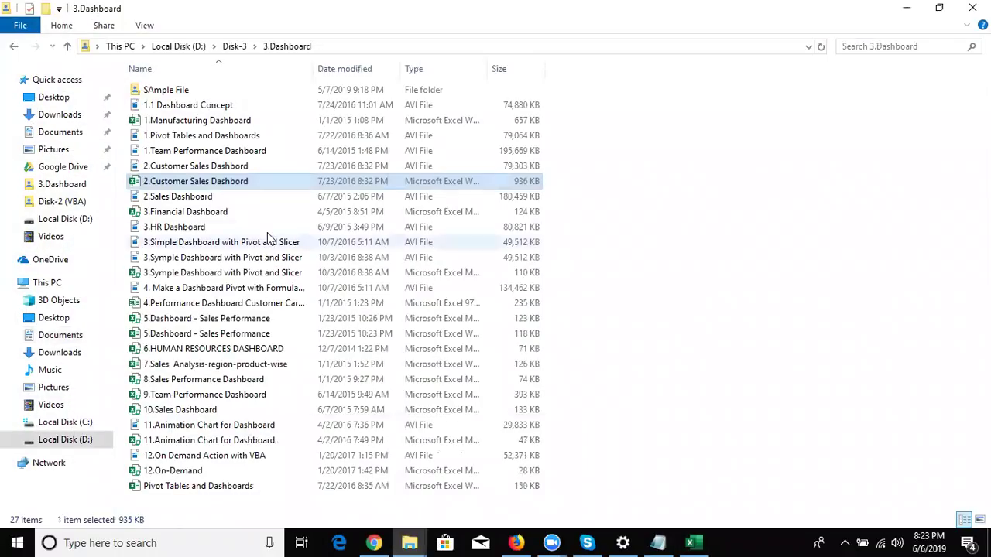
left_click(222, 222)
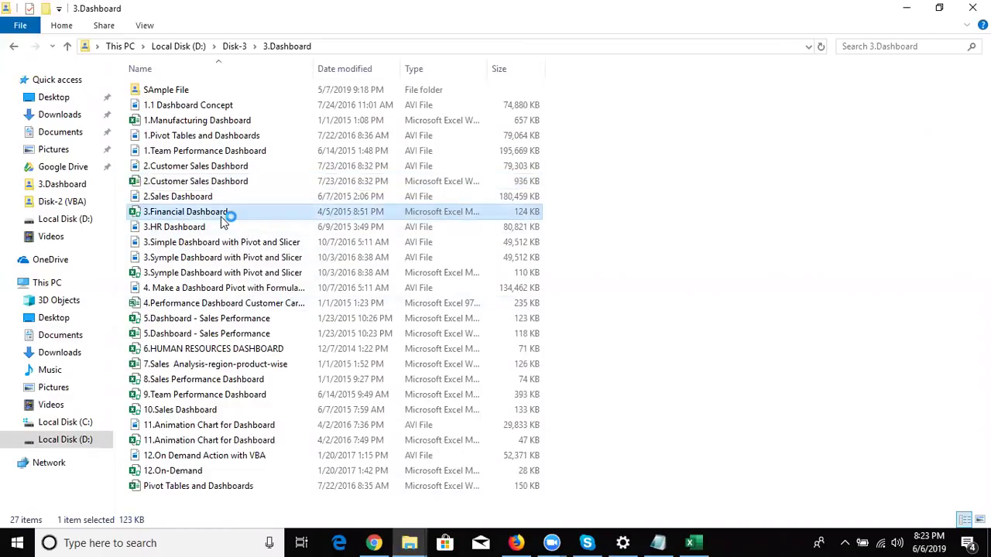
double_click(221, 217)
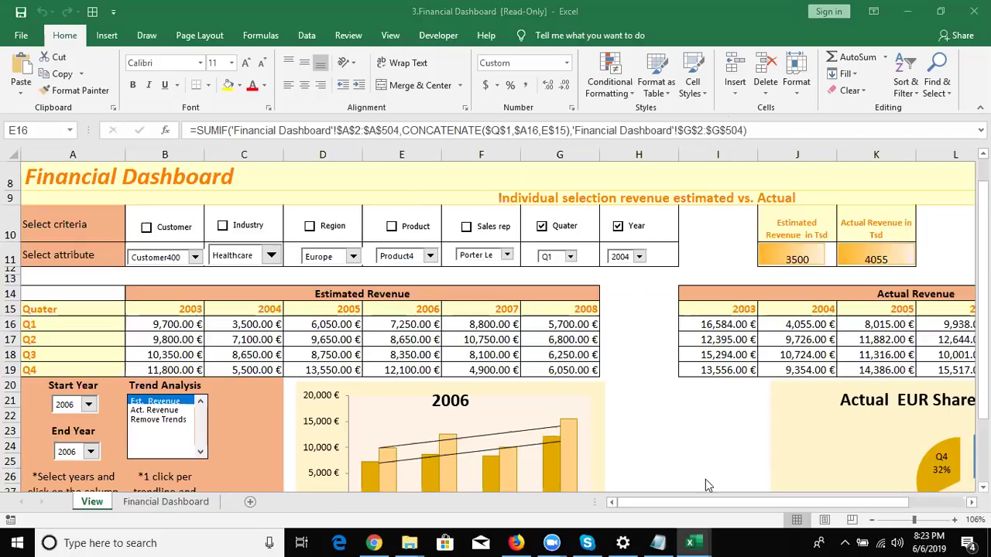
- Review the View sheet's revenue tables and select the 2003–2004 Q1–Q3 actual revenue cells
left_click(704, 501)
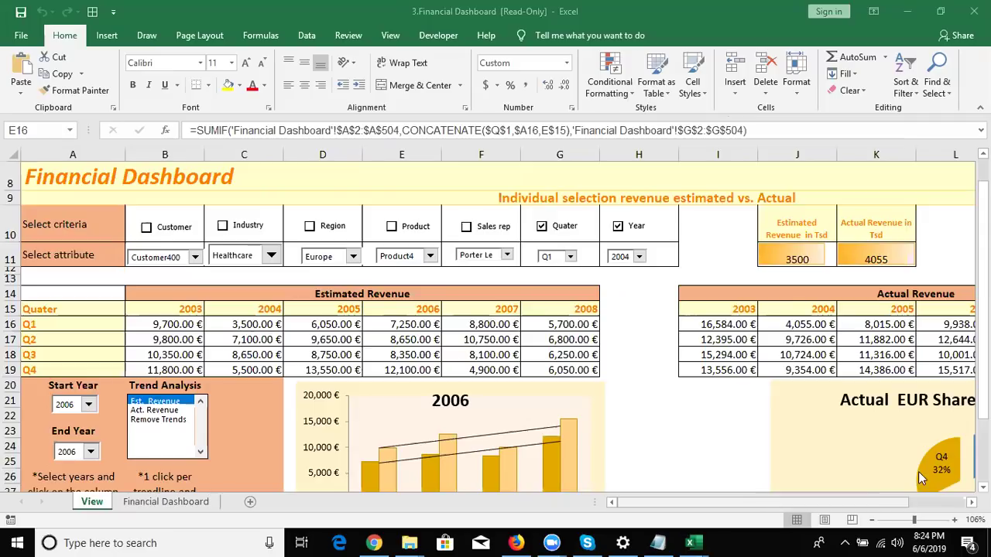
left_click(940, 504)
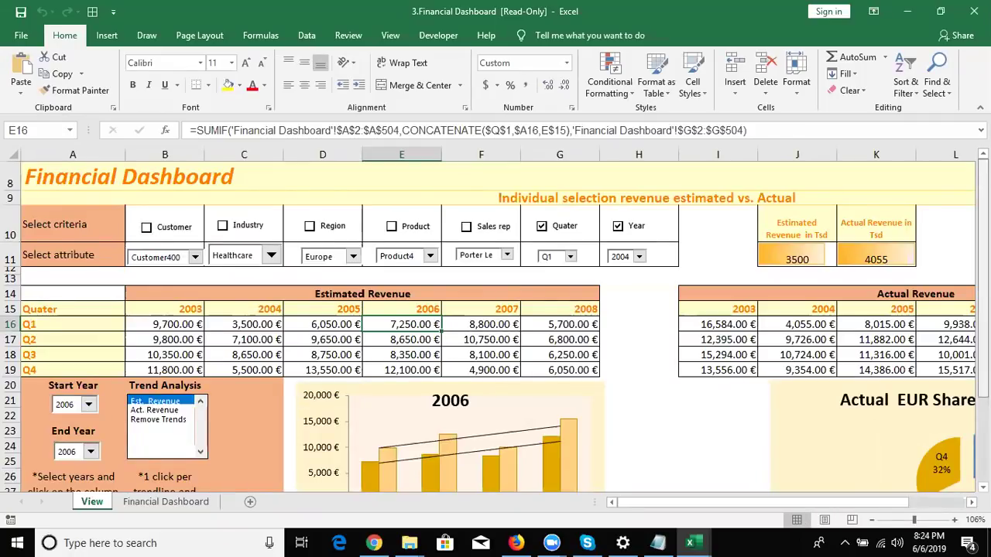
scroll(496, 325, "down", 7)
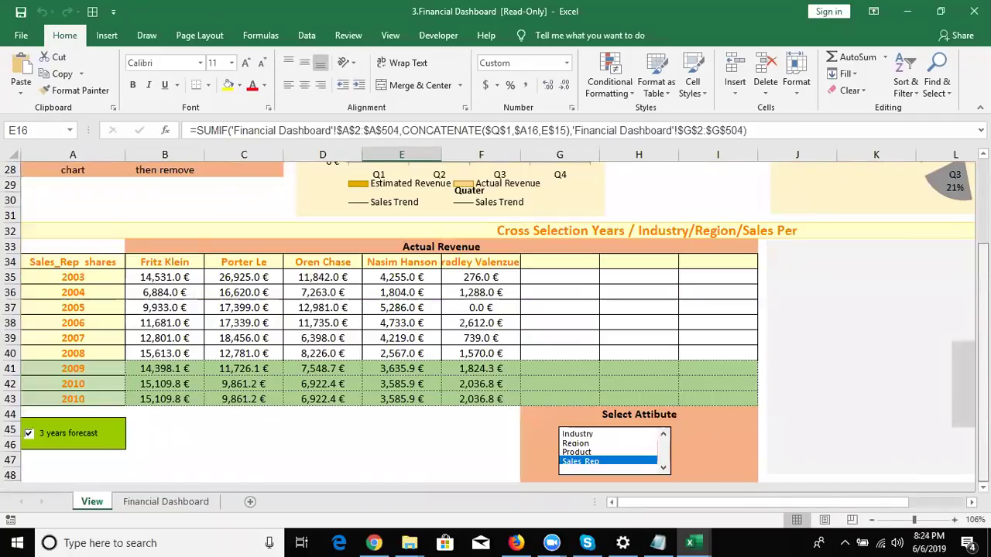
scroll(495, 325, "up", 7)
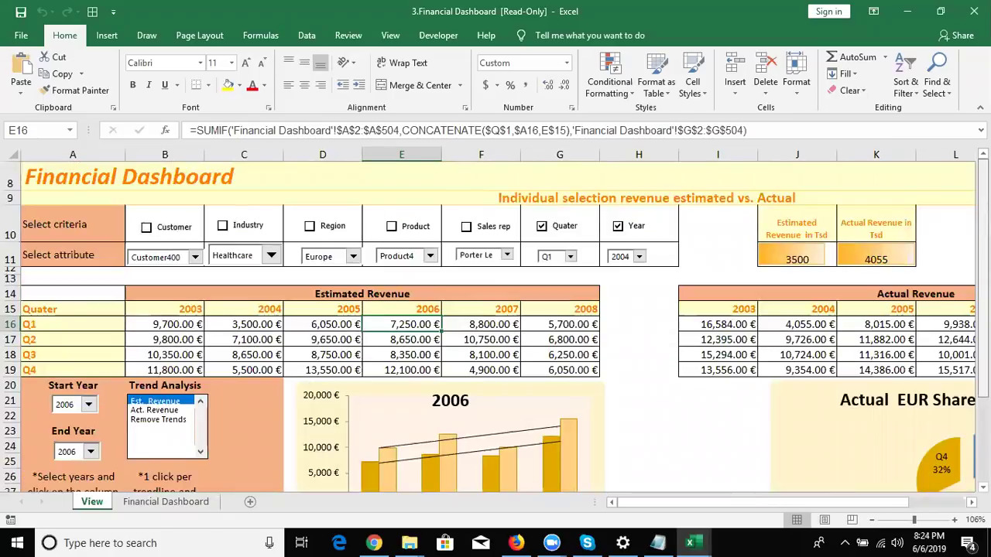
scroll(496, 325, "down", 7)
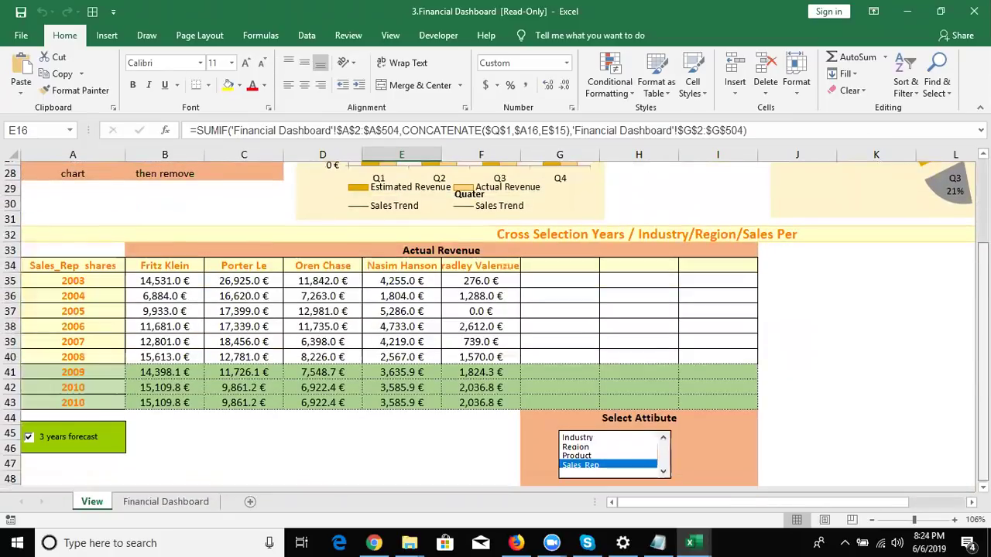
scroll(496, 325, "up", 7)
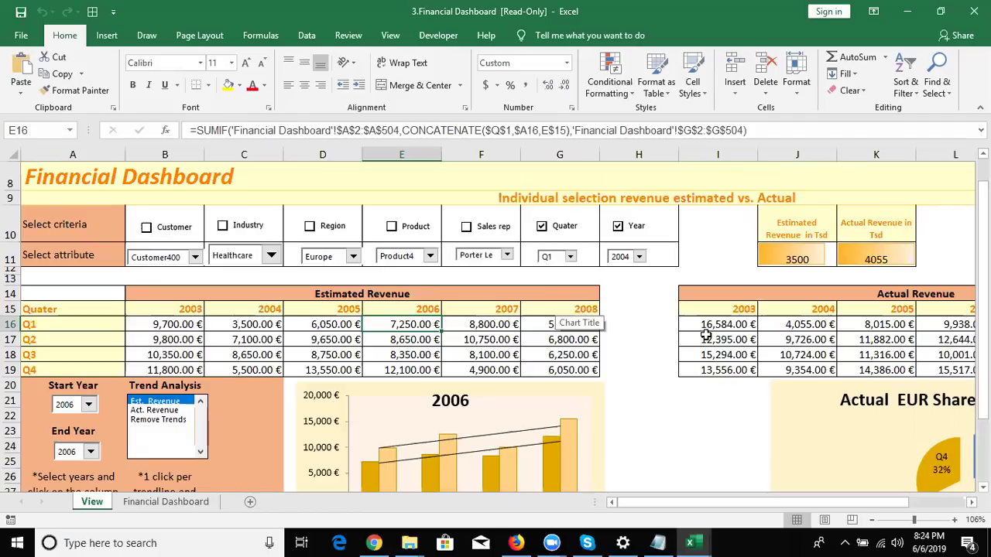
left_click_drag(705, 327, 796, 356)
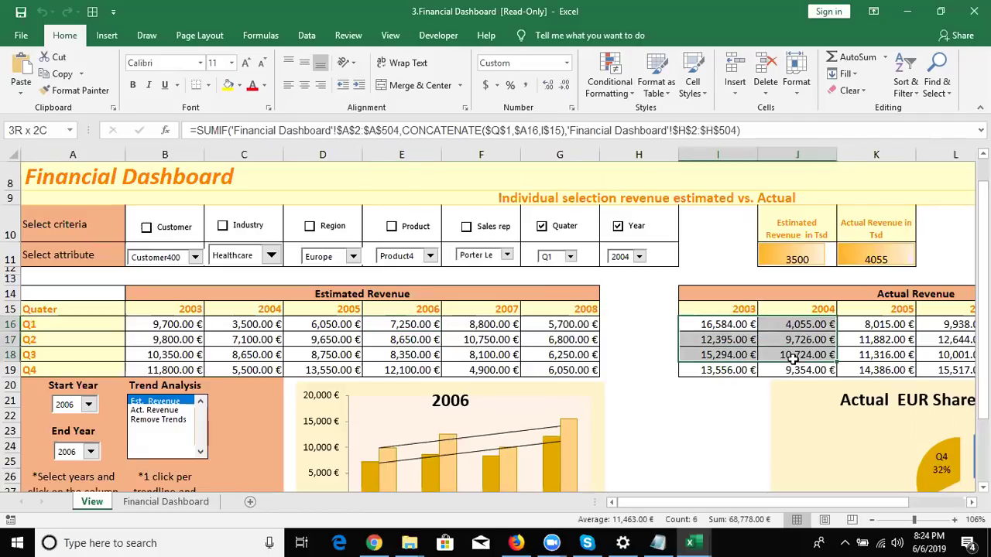
left_click(620, 383)
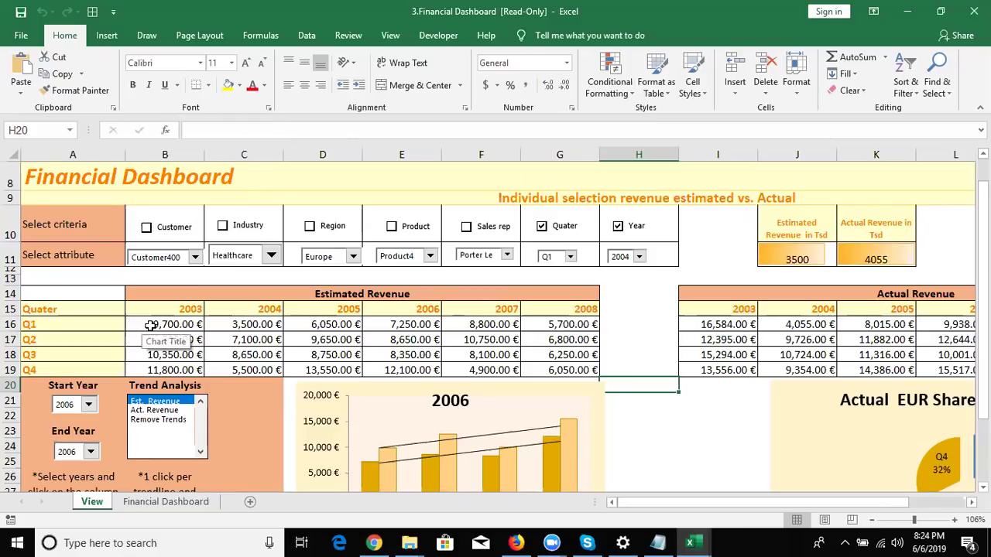
- Use Move or Copy with Create a copy ticked to copy the View sheet to (new book)
right_click(90, 505)
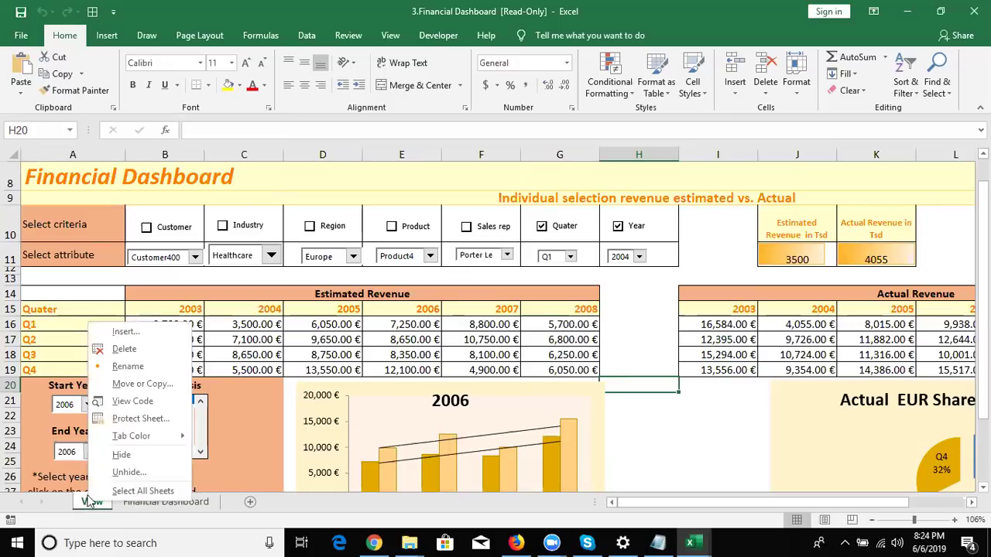
left_click(148, 385)
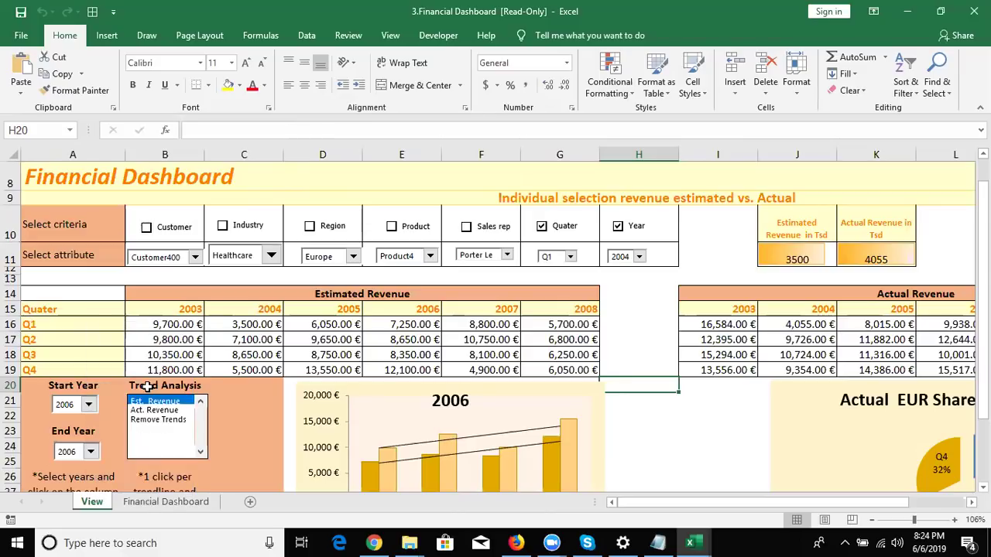
left_click(80, 443)
left_click(121, 338)
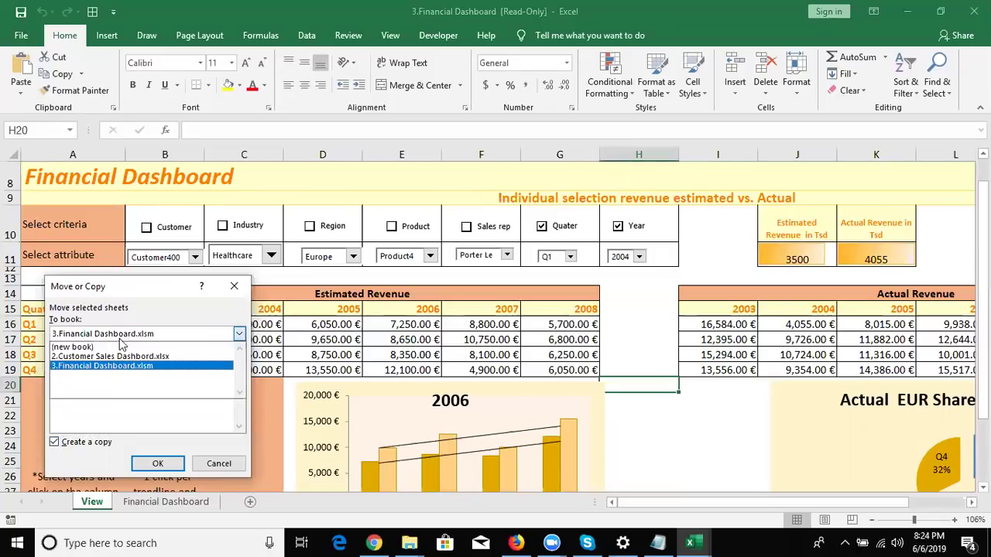
left_click(122, 348)
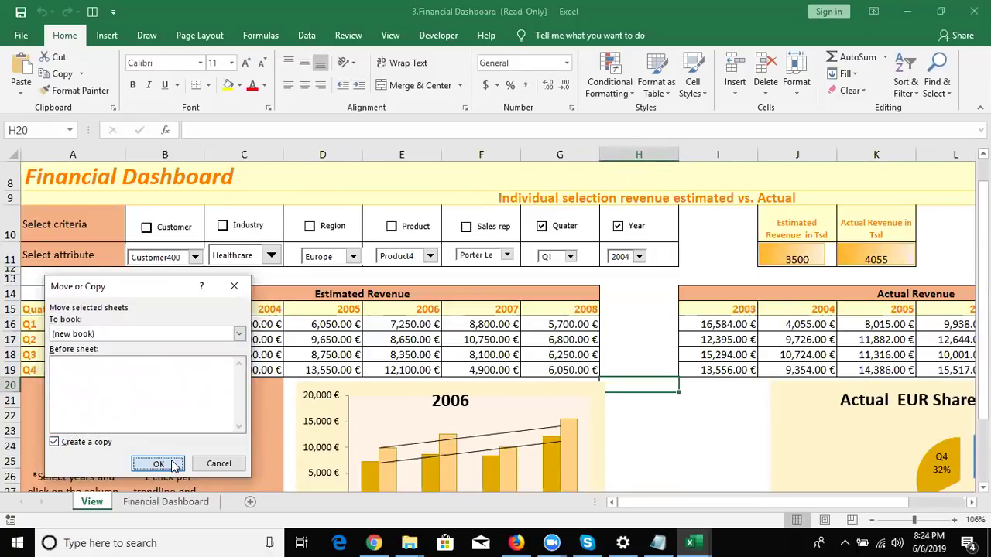
left_click(158, 463)
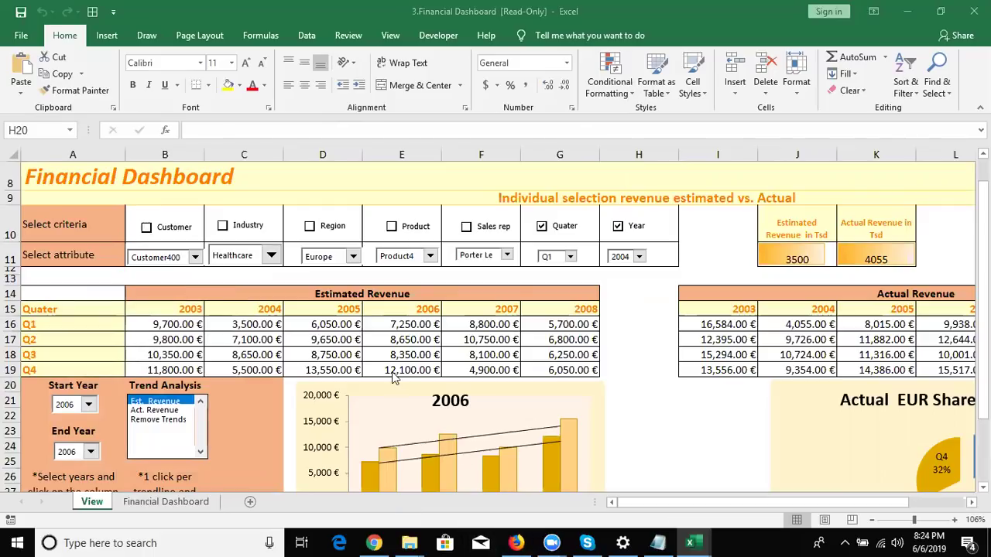
- Copy the whole Book1 View sheet and paste it back as values instead of formulas
left_click(328, 346)
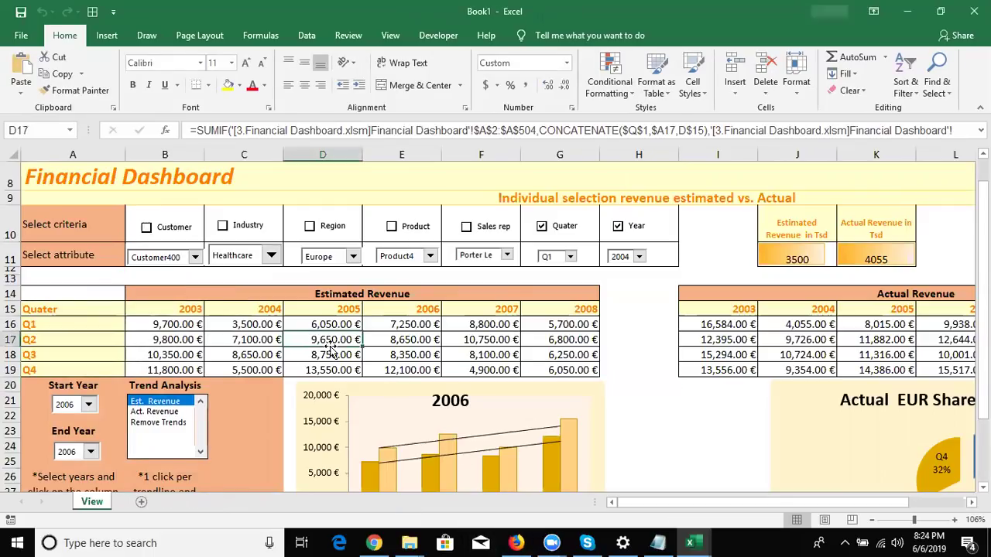
left_click(16, 158)
key("ctrl+c")
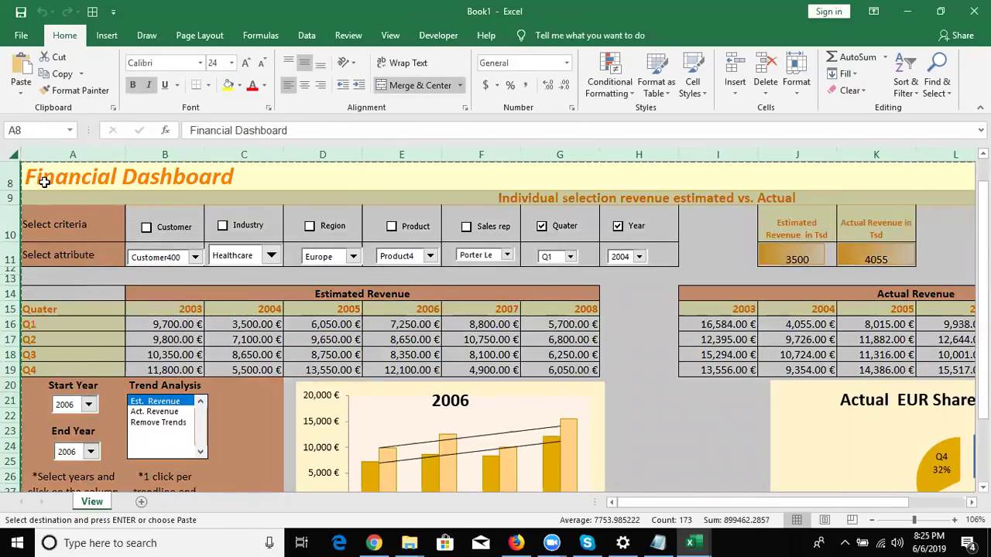
right_click(44, 180)
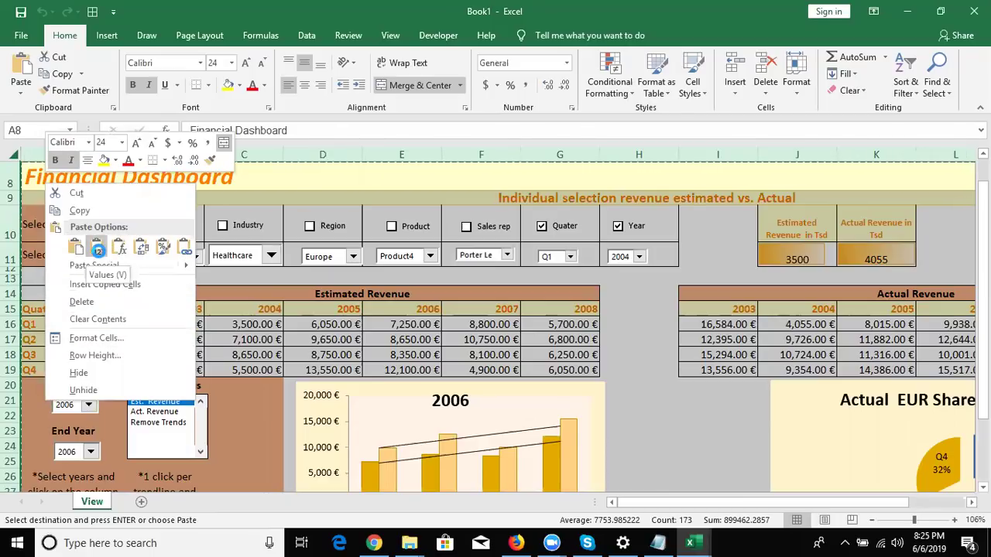
left_click(98, 247)
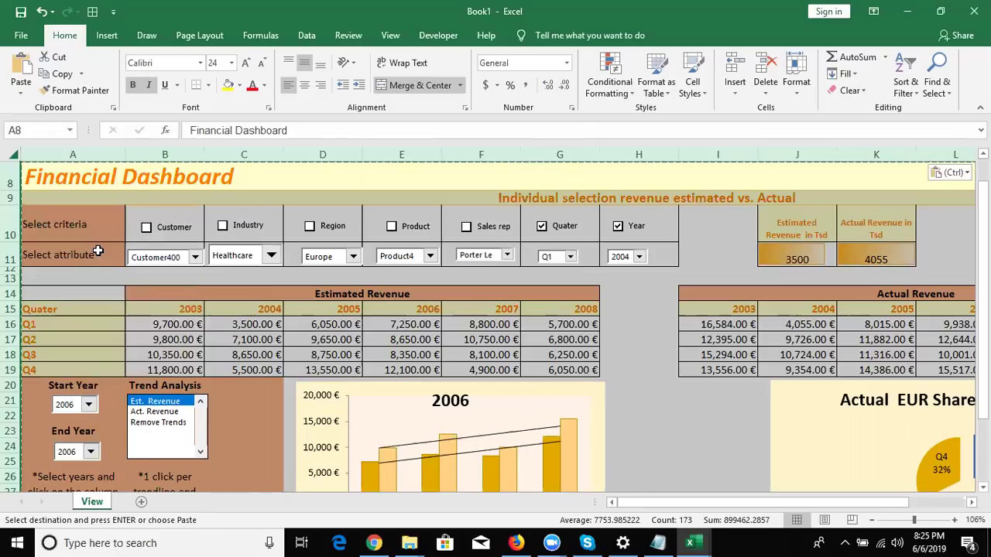
left_click(177, 319)
- Clear the Estimated Revenue grid B16:G19 and the Actual Revenue grid I16:N19
key("ctrl+shift+Right")
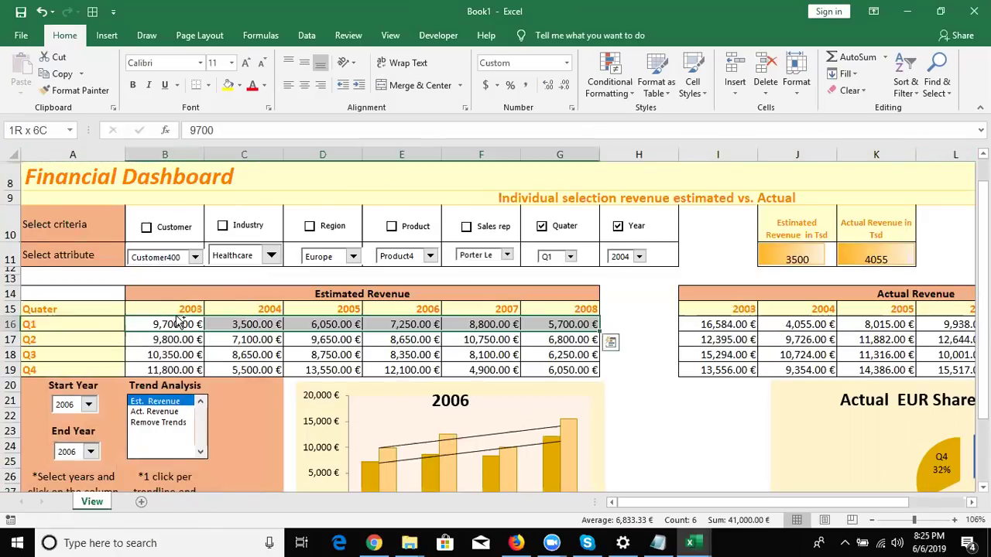
key("ctrl+shift+Down")
key("Delete")
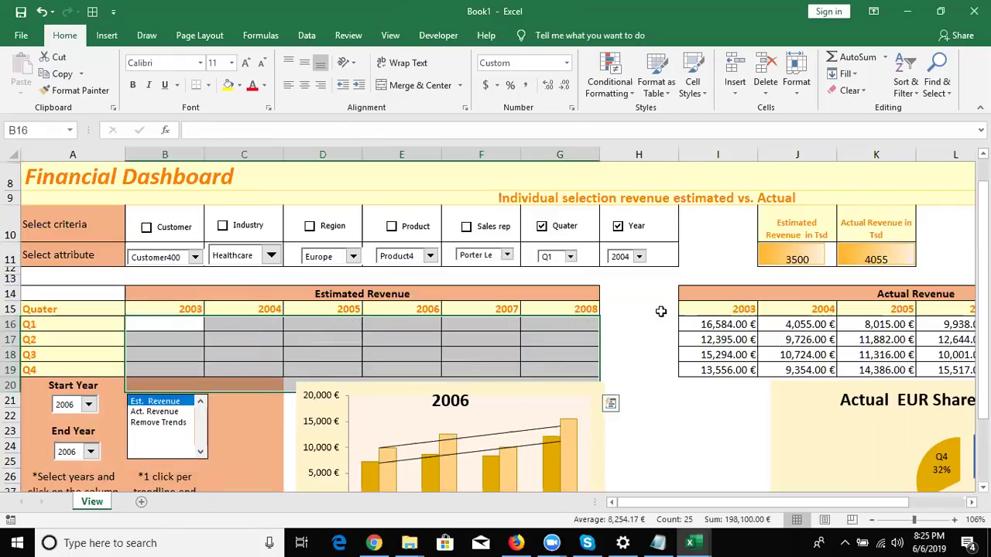
left_click(682, 319)
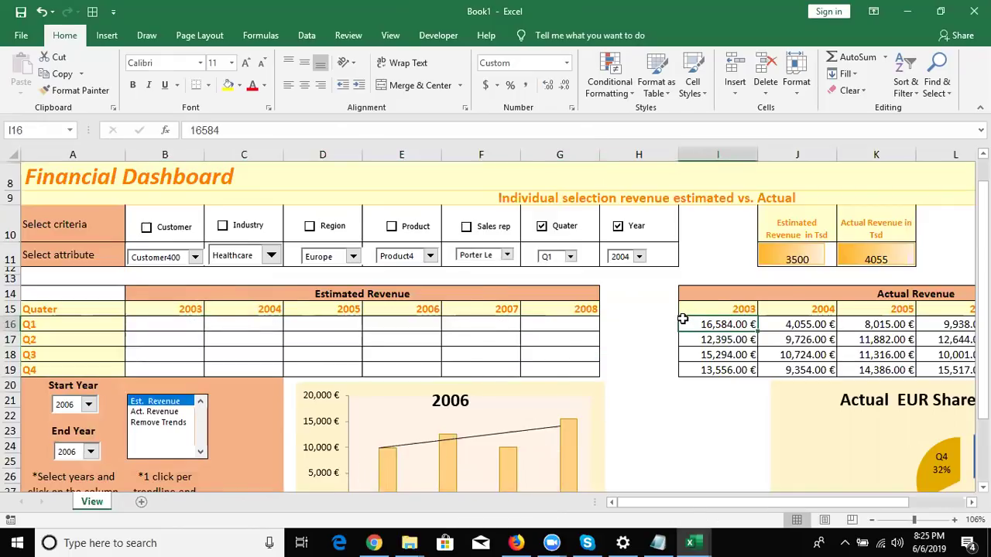
key("ctrl+shift+Right")
key("ctrl+shift+Down")
key("Delete")
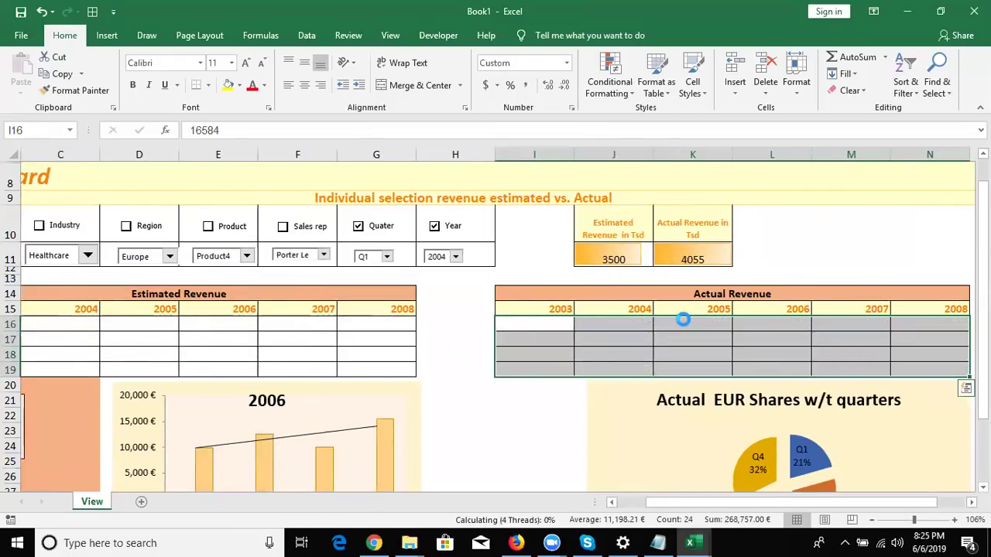
- Clear the J11:K11 revenue totals and return the active cell to A12
left_click(626, 252)
key("shift+Right")
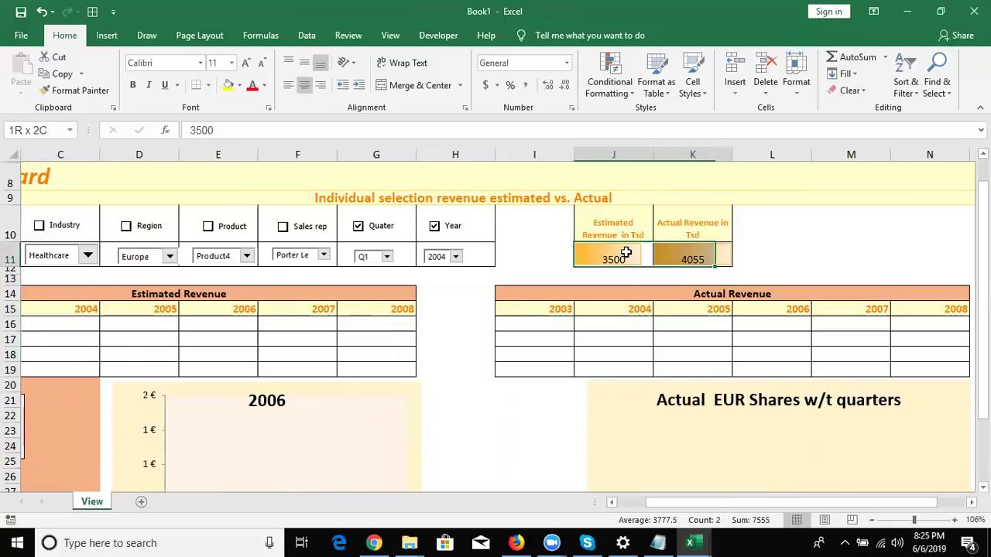
key("Delete")
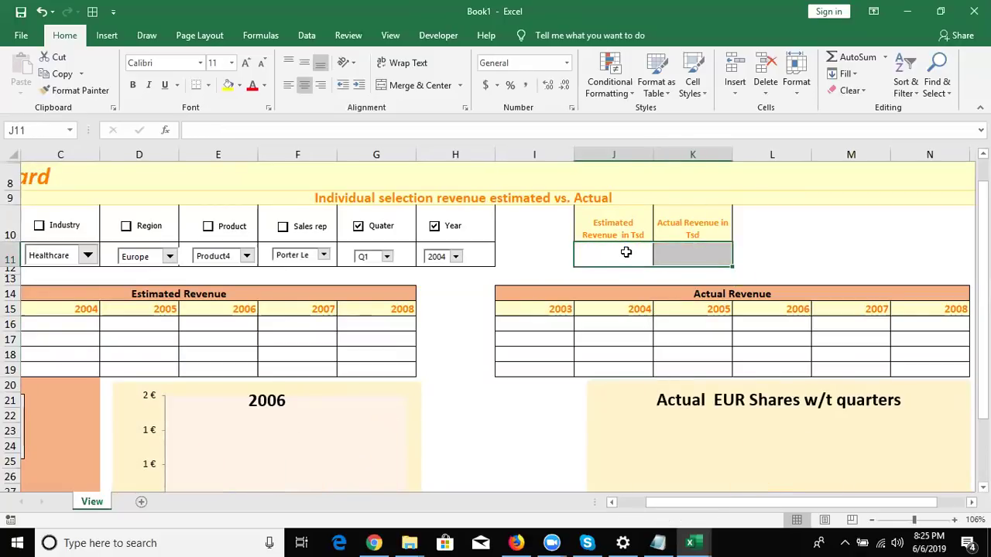
key("Left")
key("ctrl+Left")
key("ctrl+Left")
key("Down")
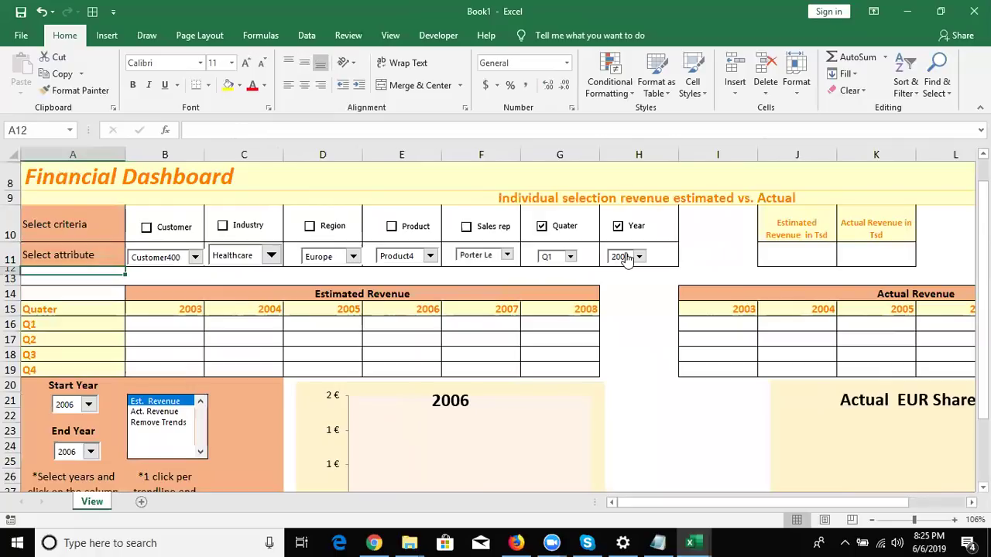
- Save the blank dashboard on Local Disk (D:) as a macro-free Excel Template named Report
left_click(27, 37)
left_click(34, 237)
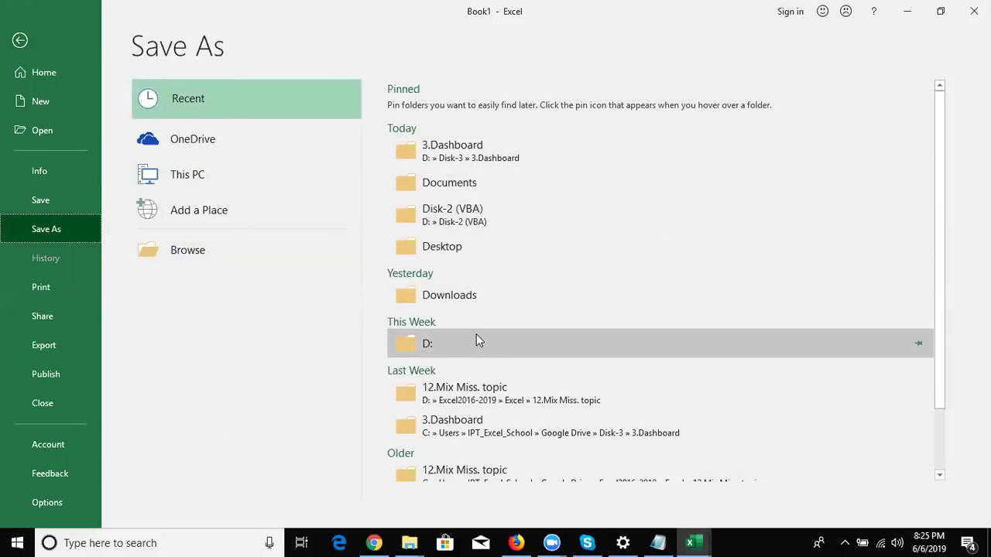
left_click(415, 349)
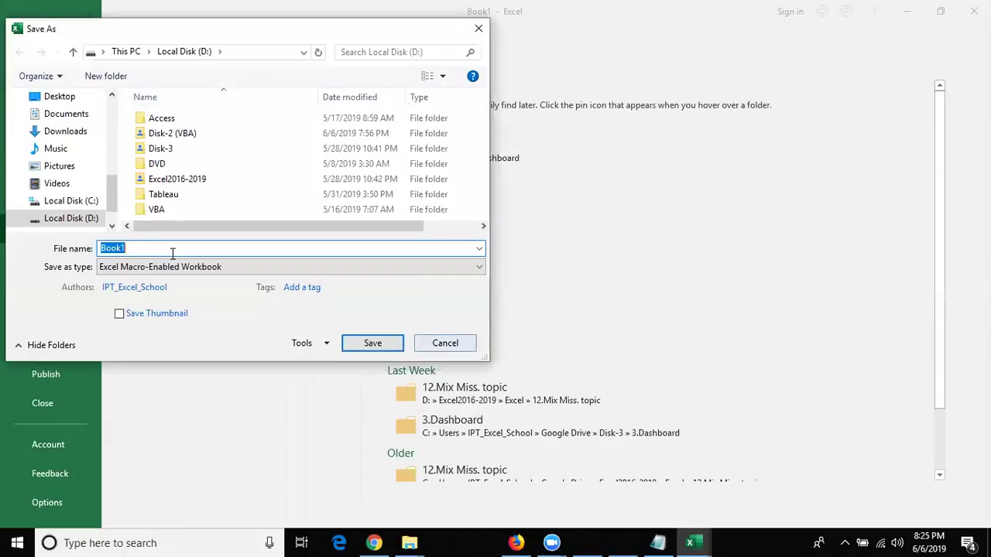
left_click(172, 267)
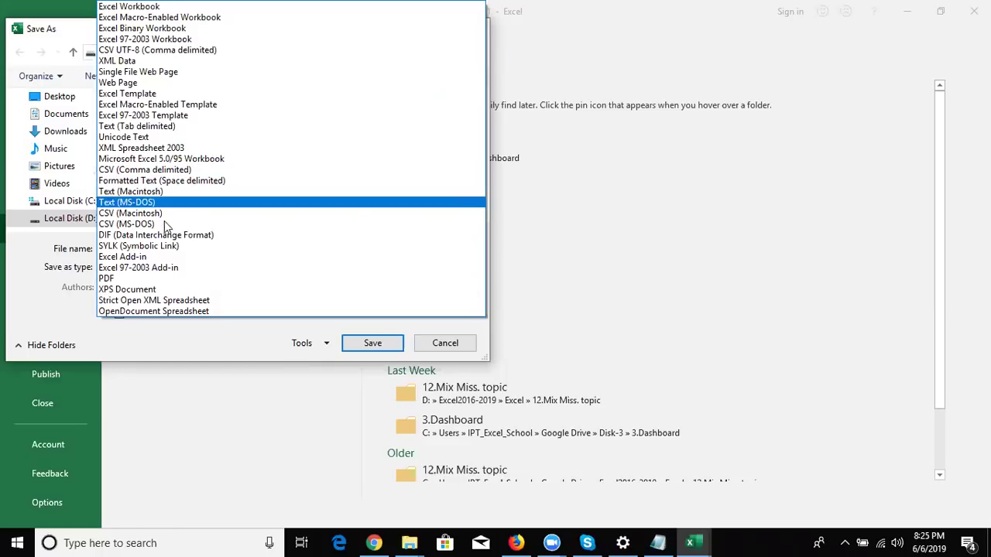
left_click(165, 96)
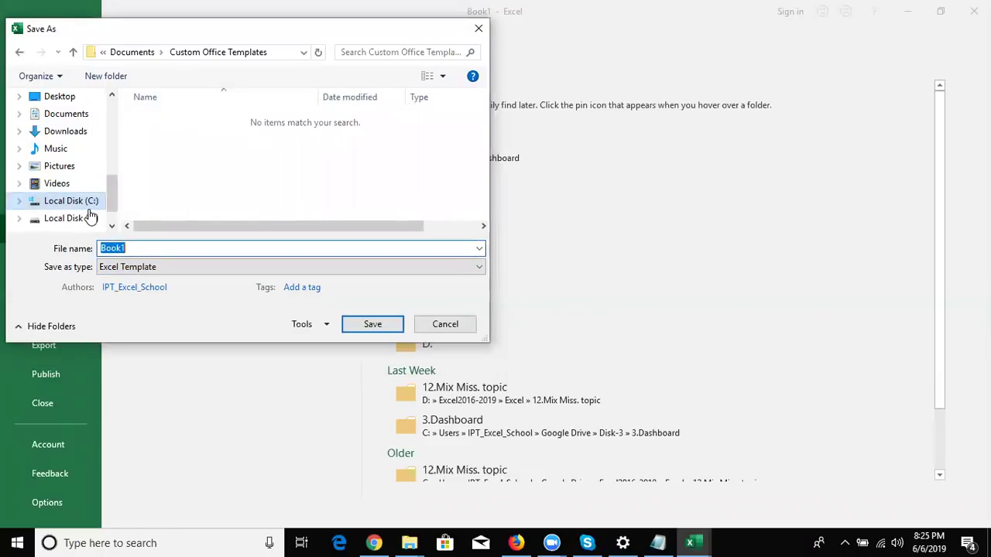
left_click(85, 218)
double_click(132, 249)
type("tmo")
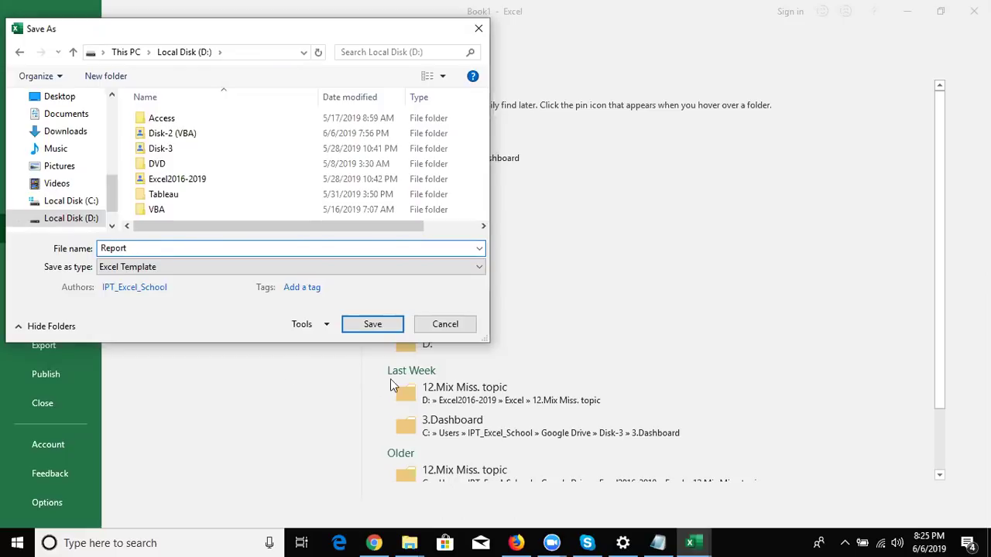
left_click(392, 325)
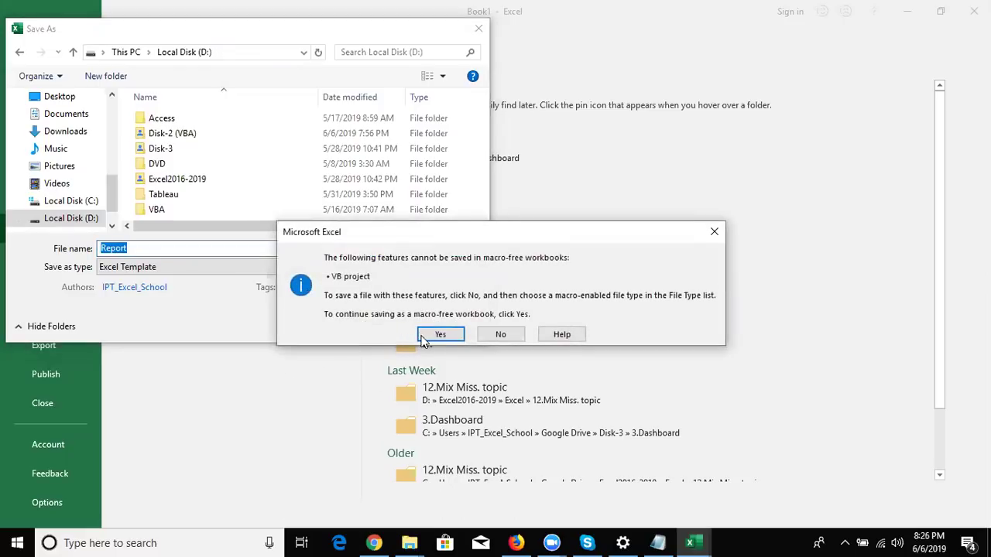
left_click(425, 336)
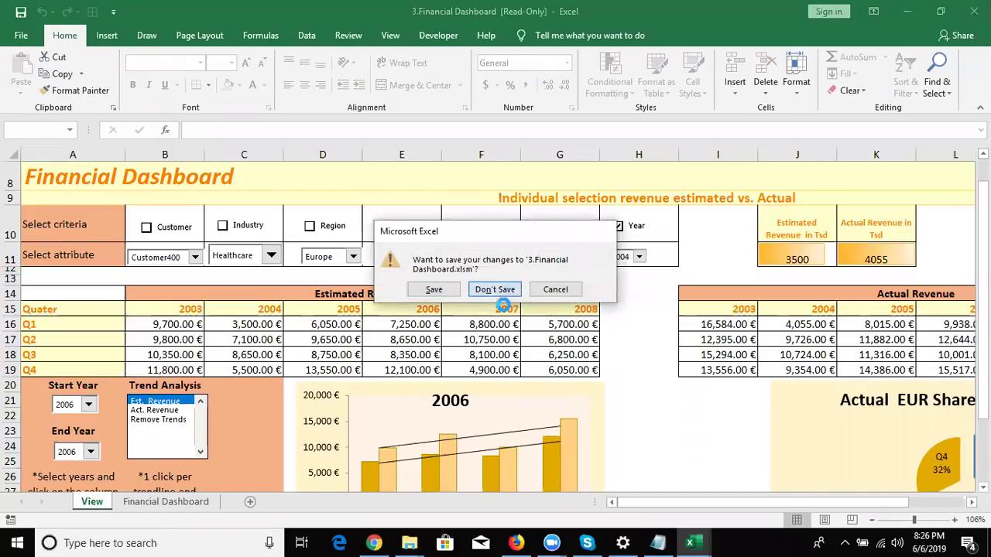
- Discard the original workbook's changes and open the Report template from Local Disk (D:)
left_click(494, 290)
mouse_move(410, 543)
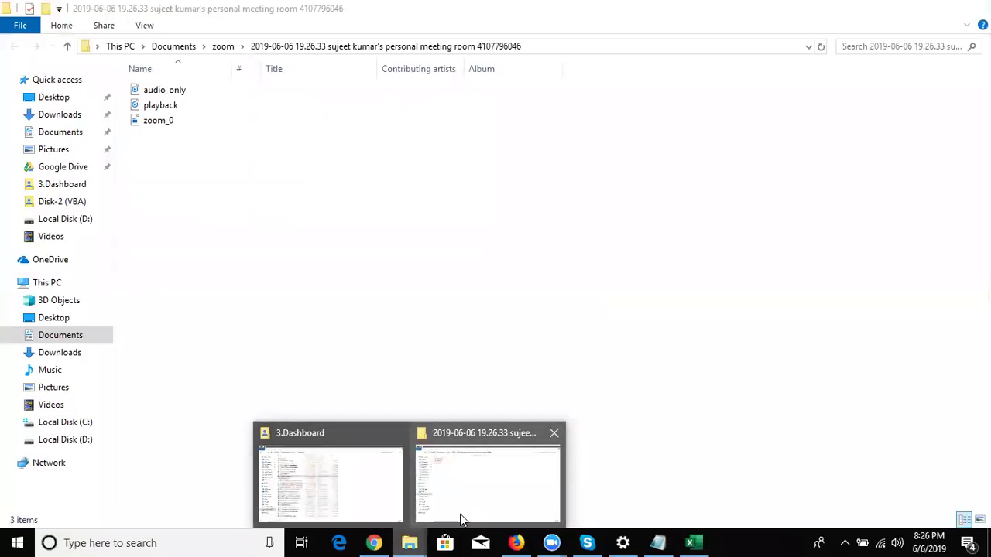
left_click(460, 515)
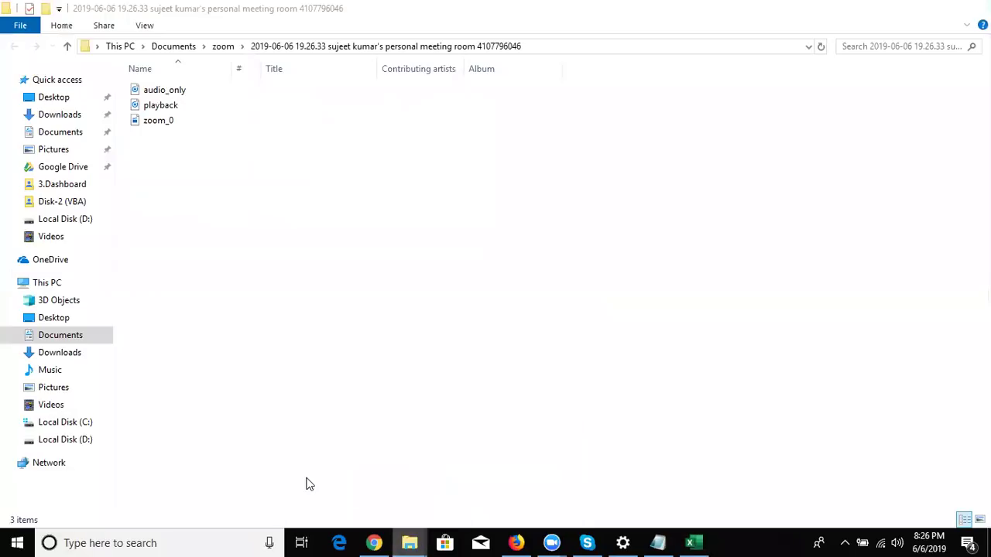
left_click(68, 439)
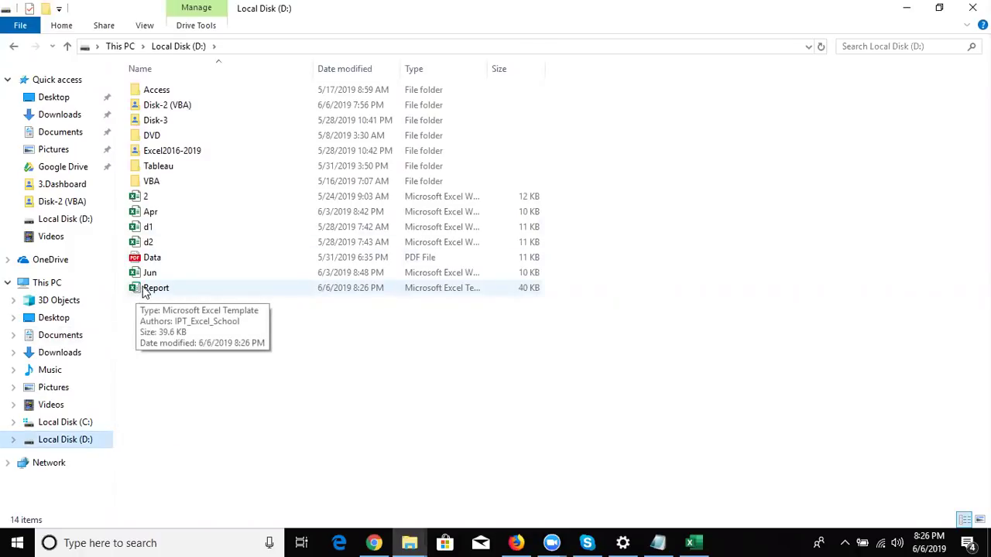
double_click(156, 288)
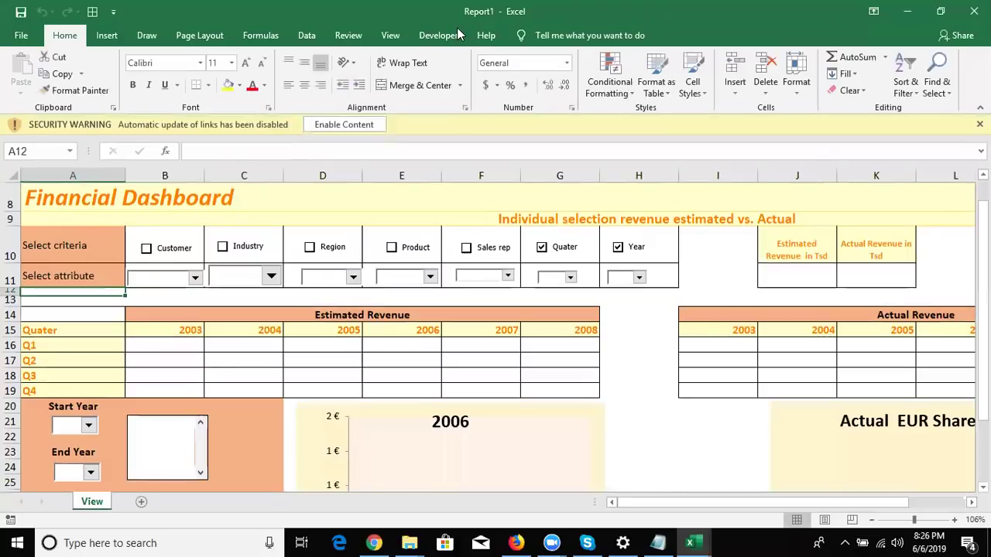
- Enable content and enter 2015, 6235, 262 and 26516 as Q1–Q4 2003 estimated revenue
left_click(345, 125)
left_click(295, 353)
left_click(195, 327)
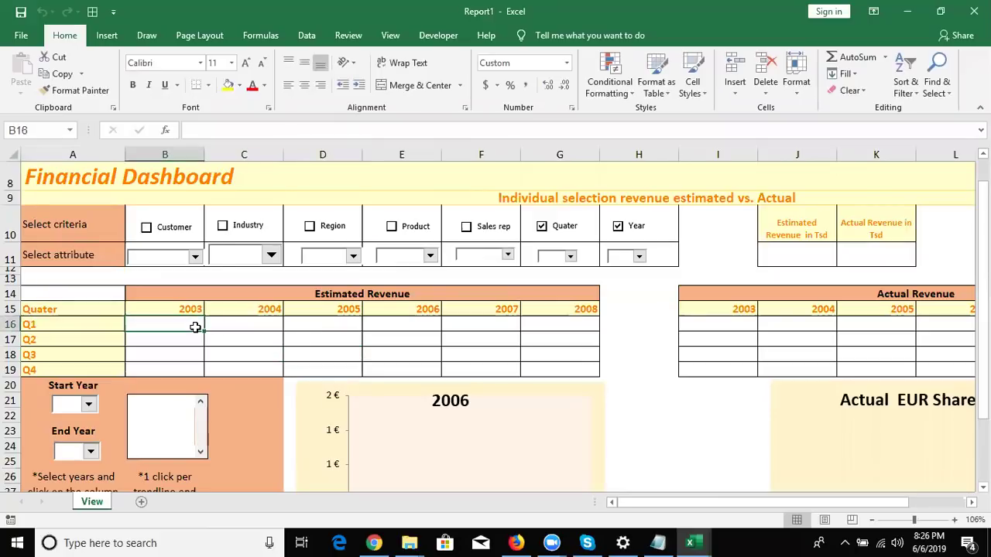
type("2015")
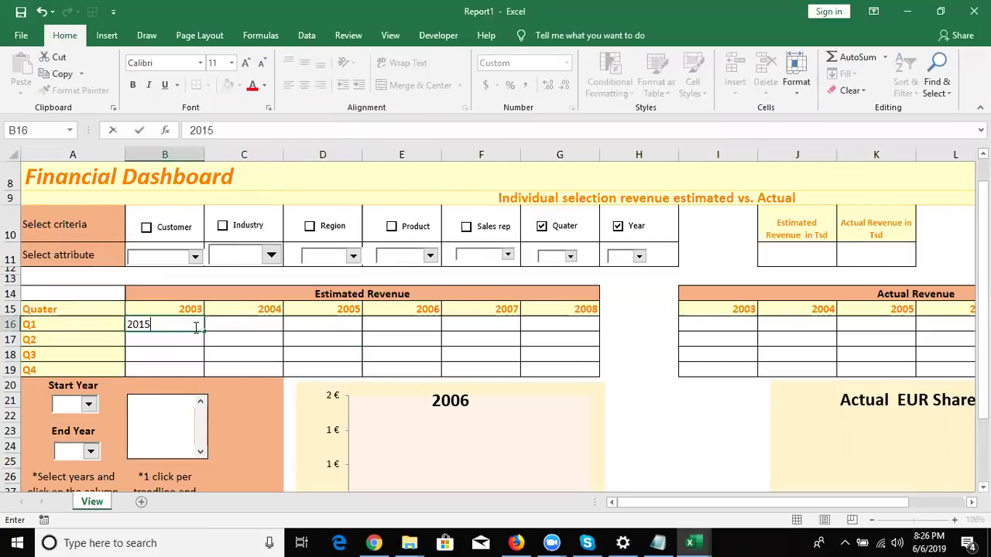
key("Return")
type("6235")
key("Return")
type("262")
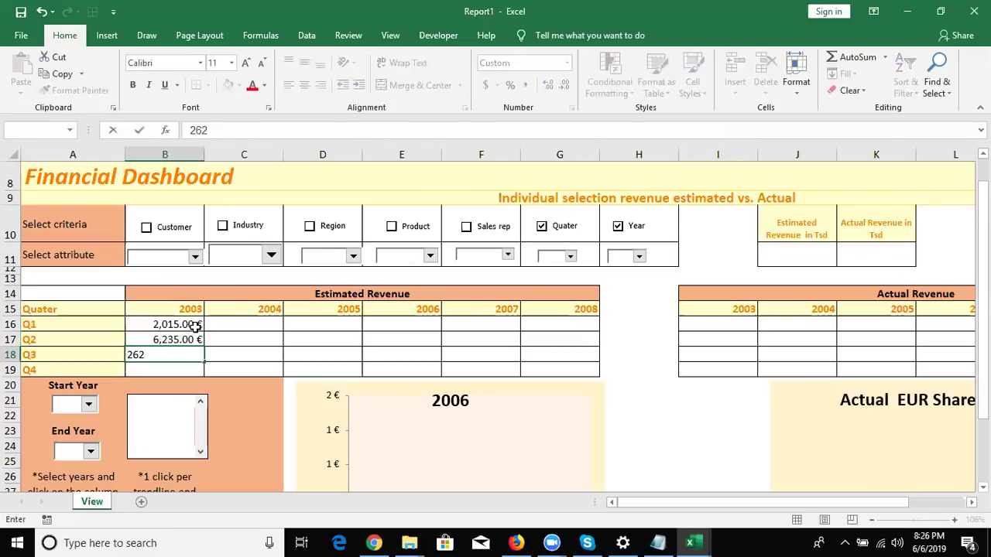
key("Return")
type("26516")
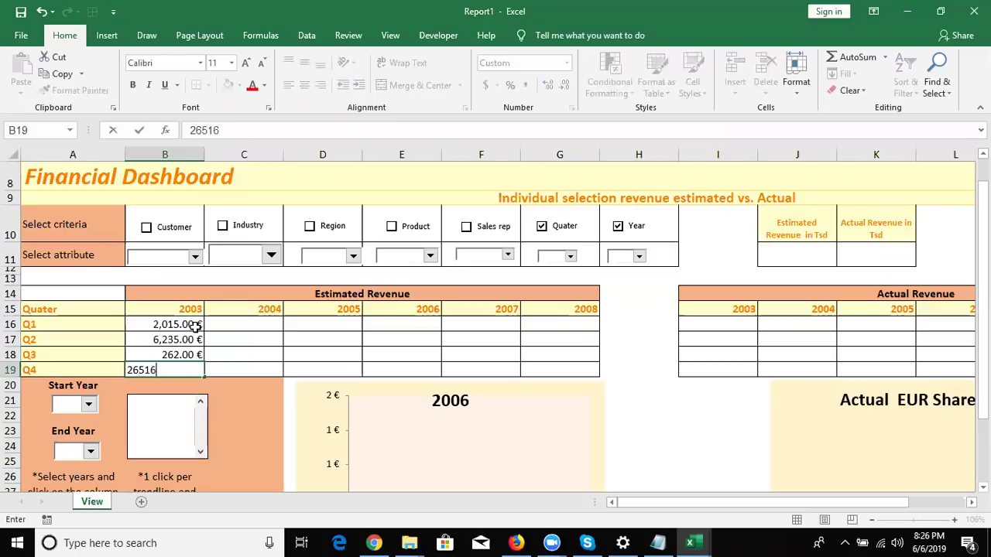
key("Return")
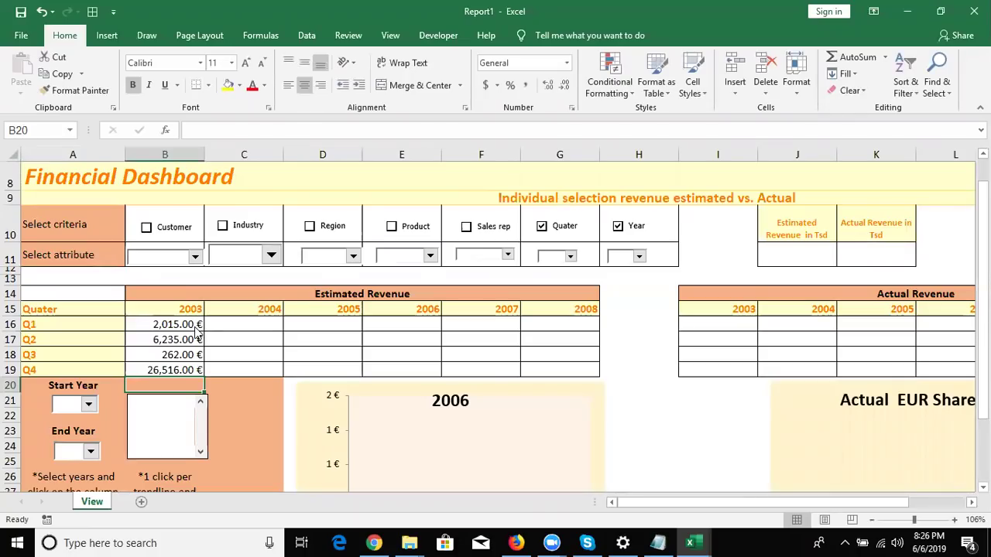
key("ctrl+s")
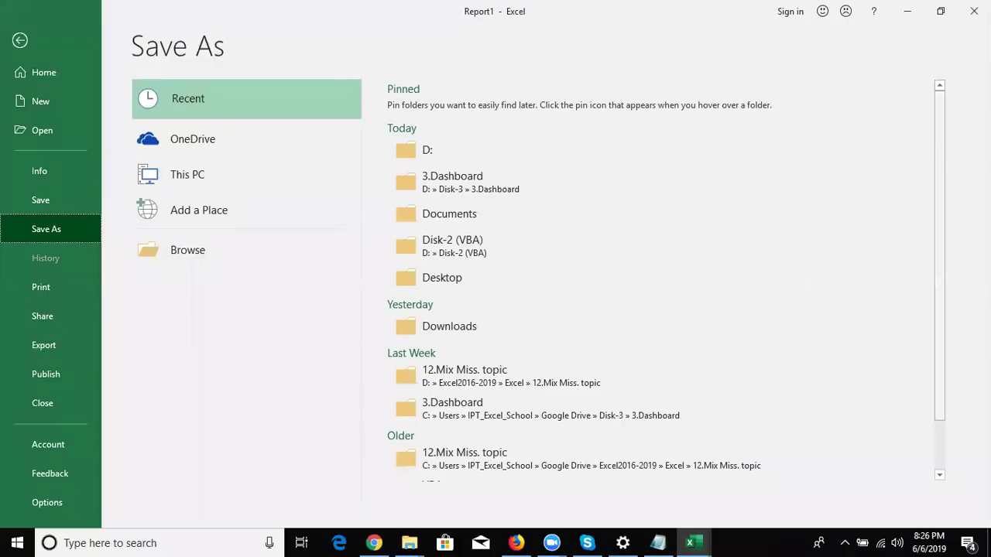
- Close Report1 and the Customer Sales Dashbord workbook without saving, then show the desktop
key("ctrl+w")
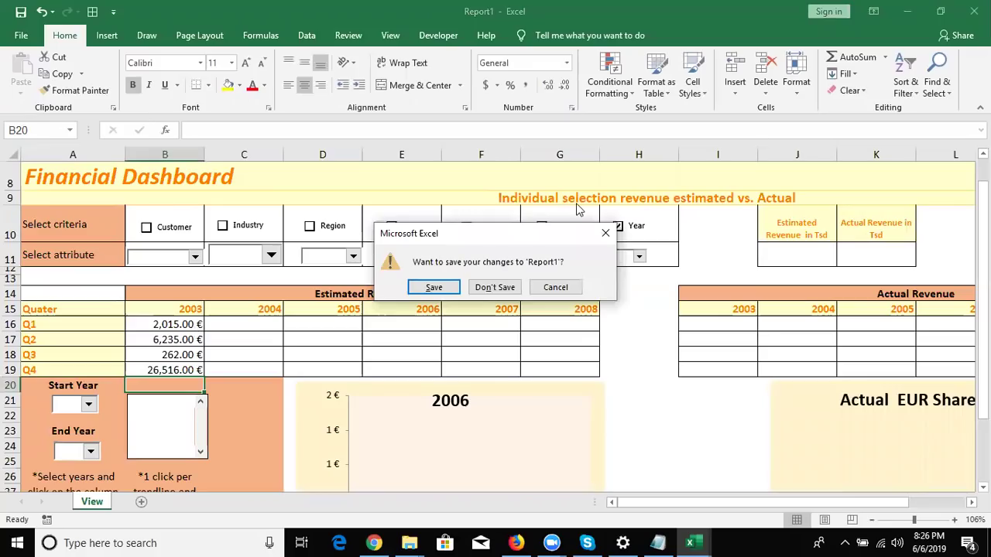
left_click(494, 288)
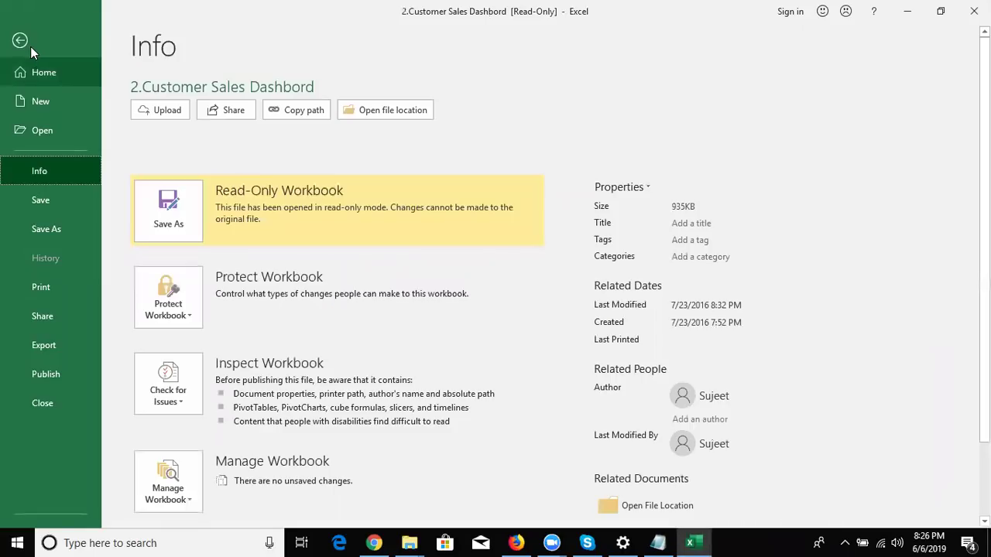
left_click(30, 46)
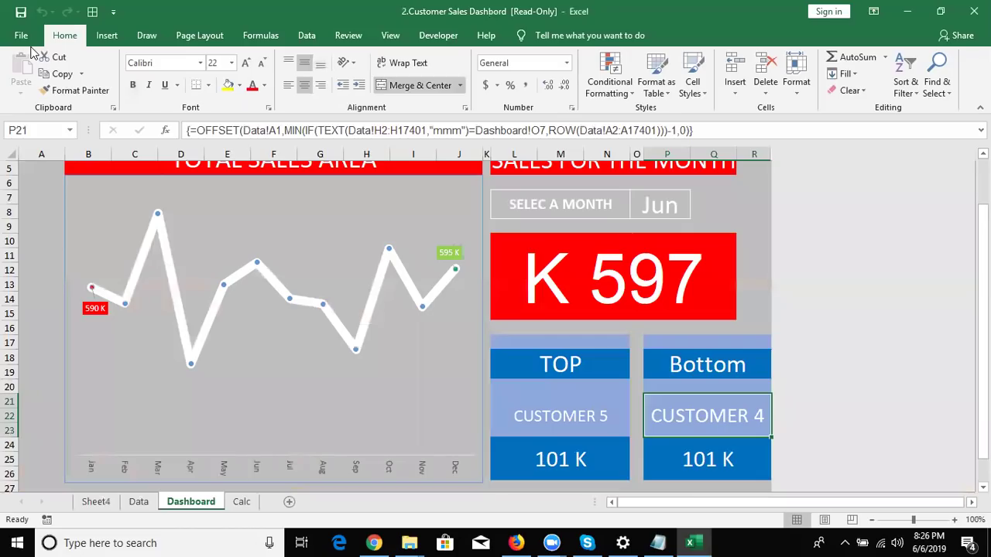
key("ctrl+w")
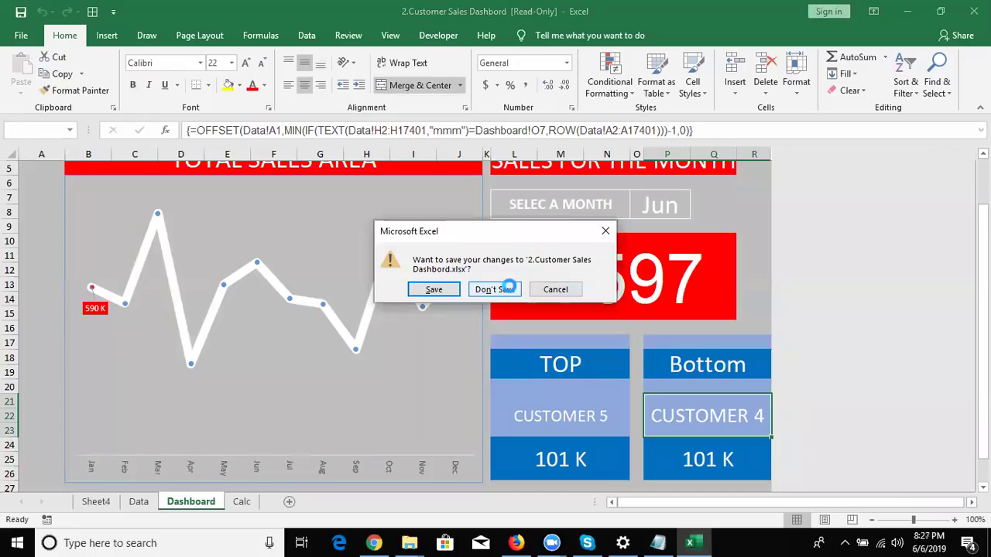
left_click(496, 290)
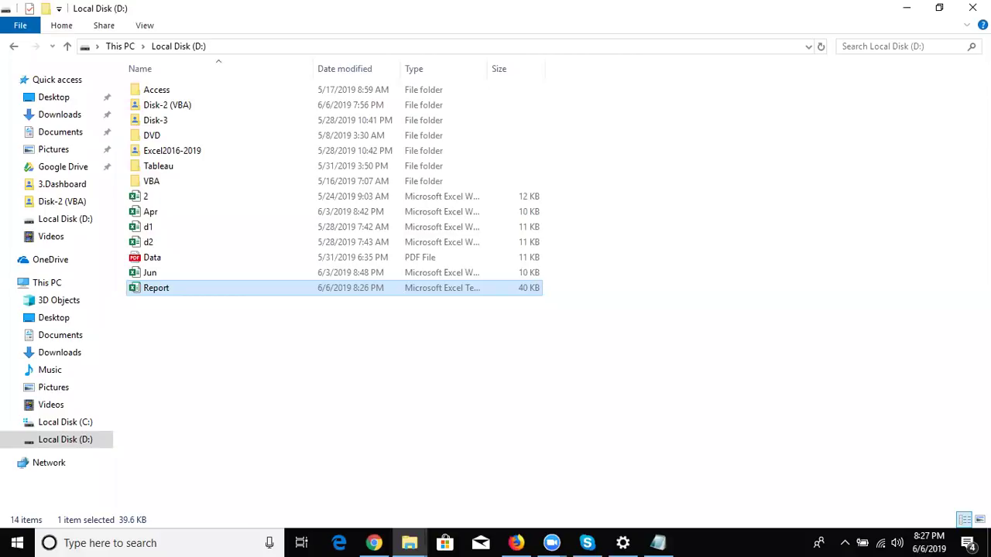
key("super+d")
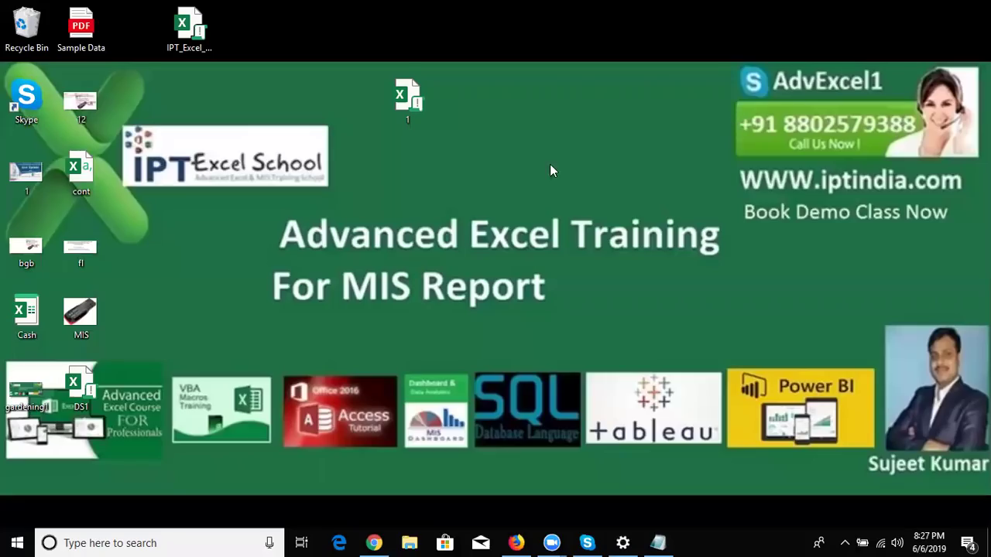